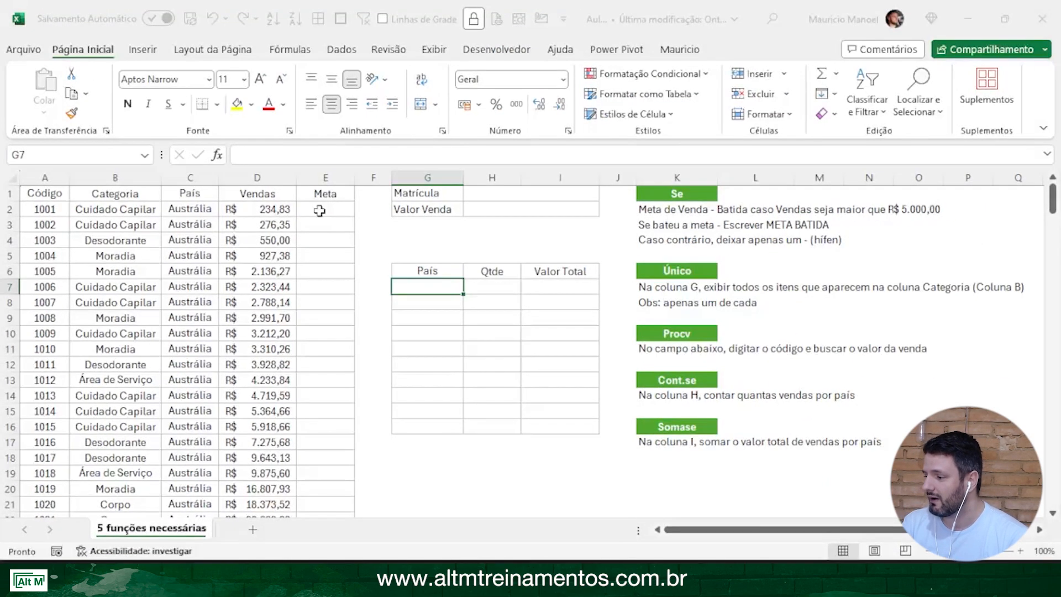
# Step: Enlarge the font size of the first Meta cell, E2, to 24
pyautogui.click(292, 211)
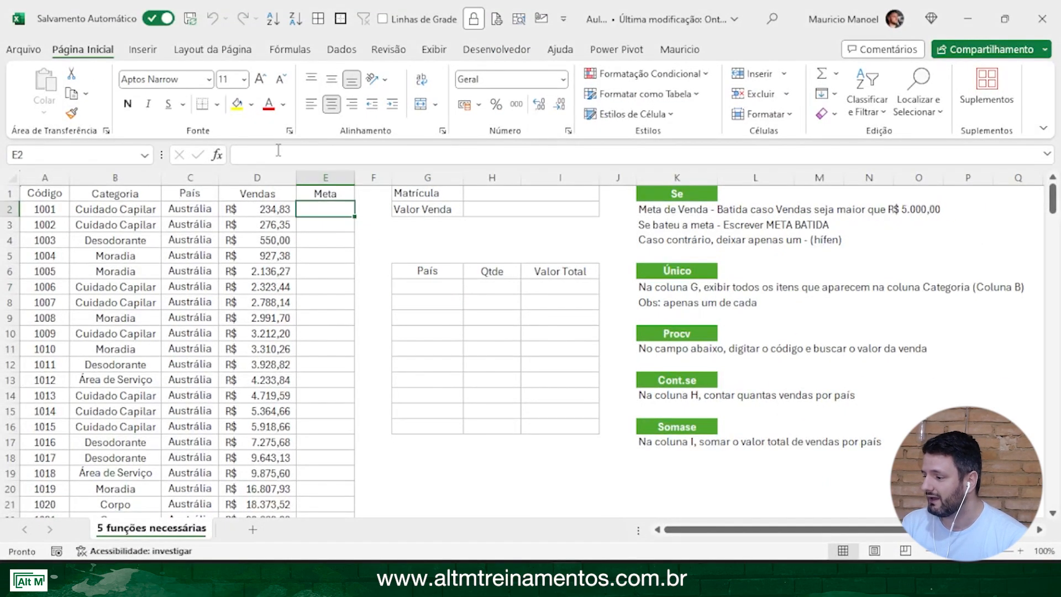
pyautogui.click(261, 81)
pyautogui.click(260, 81)
pyautogui.click(261, 81)
pyautogui.click(261, 81)
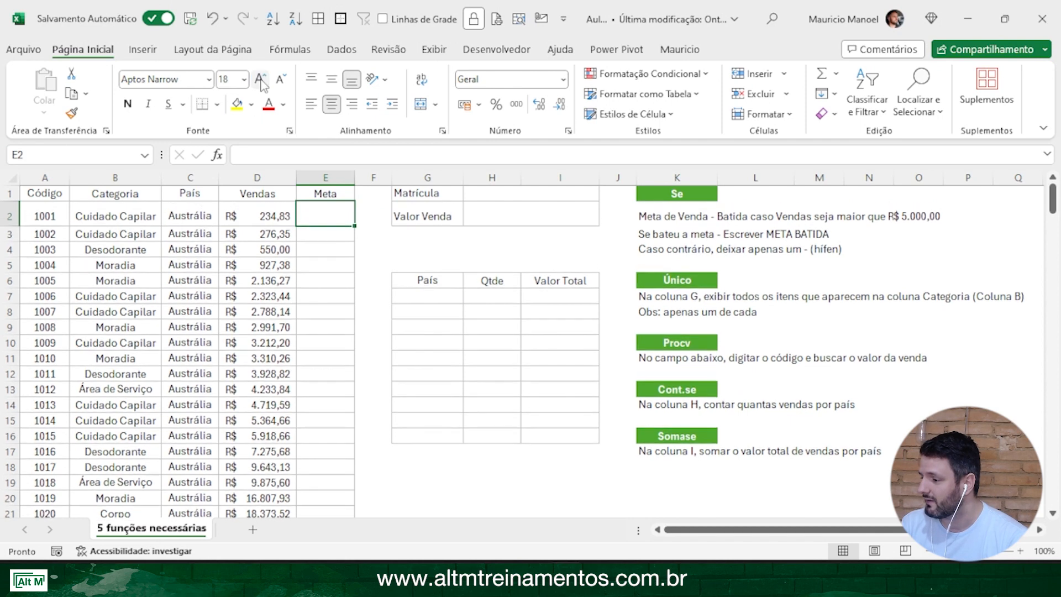
pyautogui.click(261, 81)
pyautogui.click(261, 81)
pyautogui.click(261, 80)
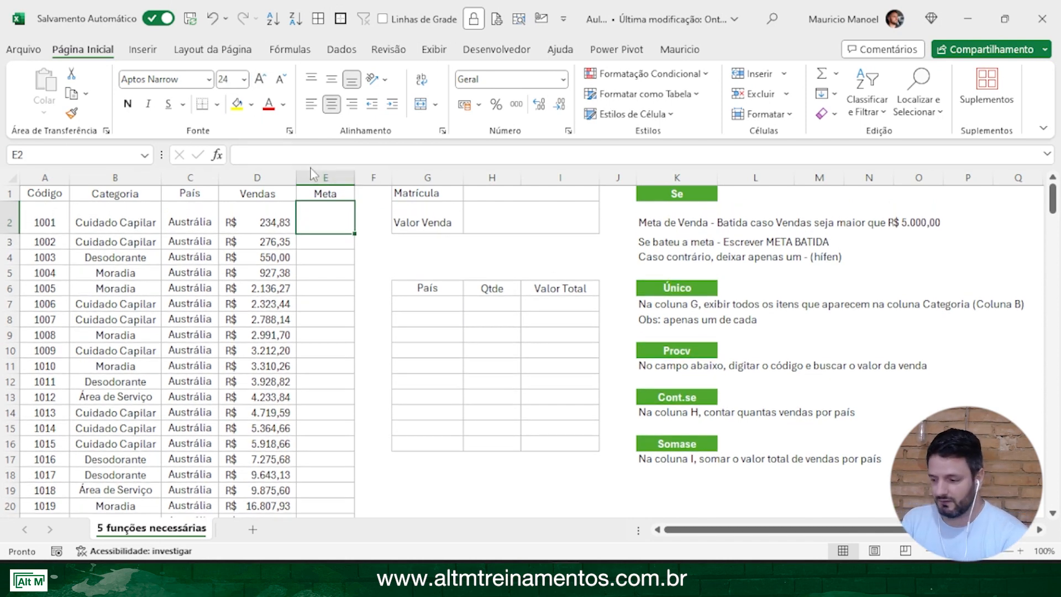
# Step: Start a SE formula in E2 with the logical test D2>5000
pyautogui.write('=se')
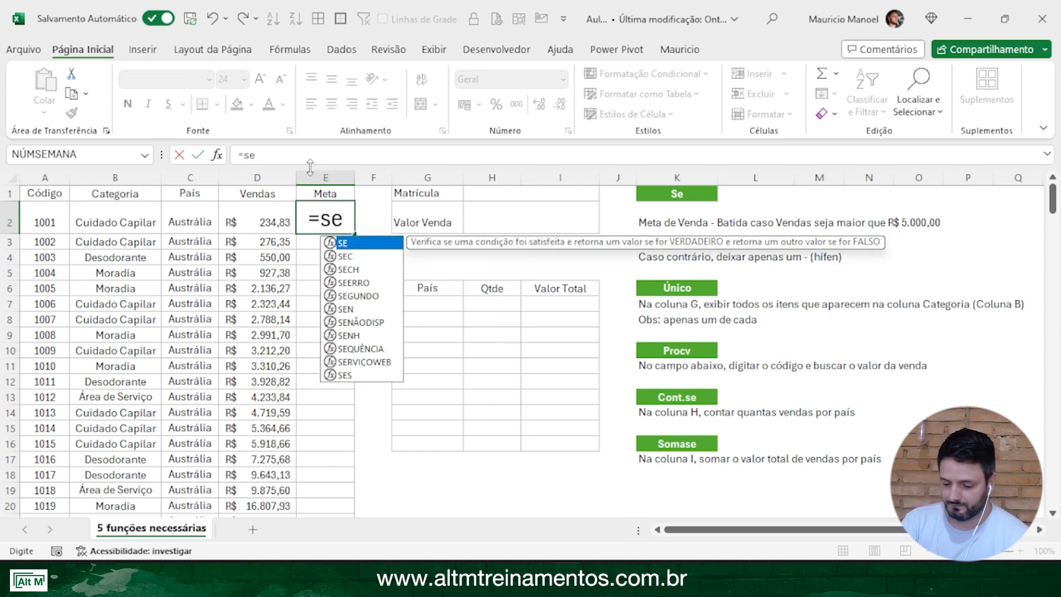
pyautogui.write('(')
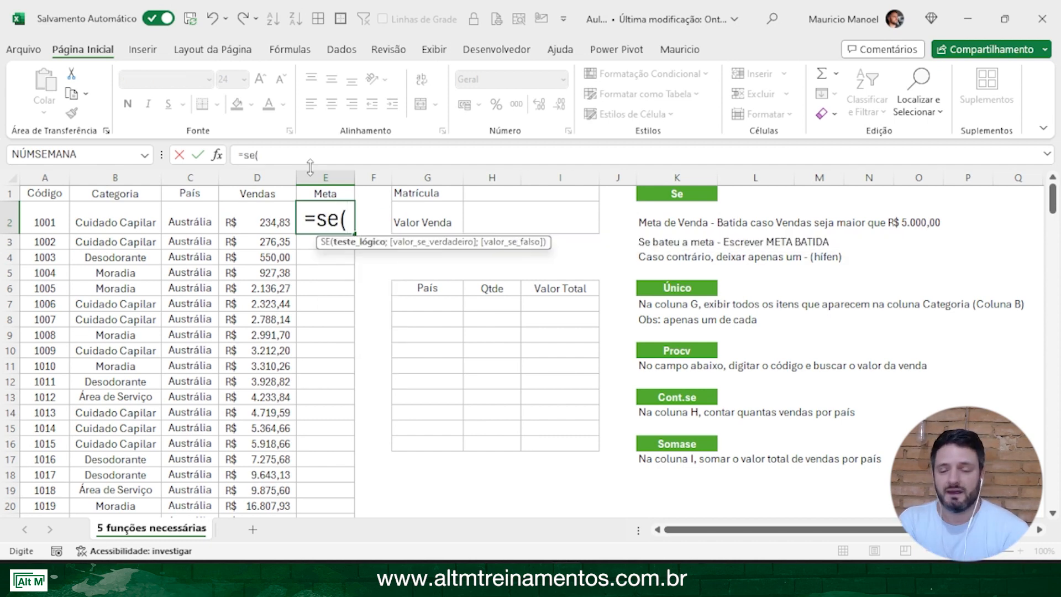
pyautogui.click(267, 223)
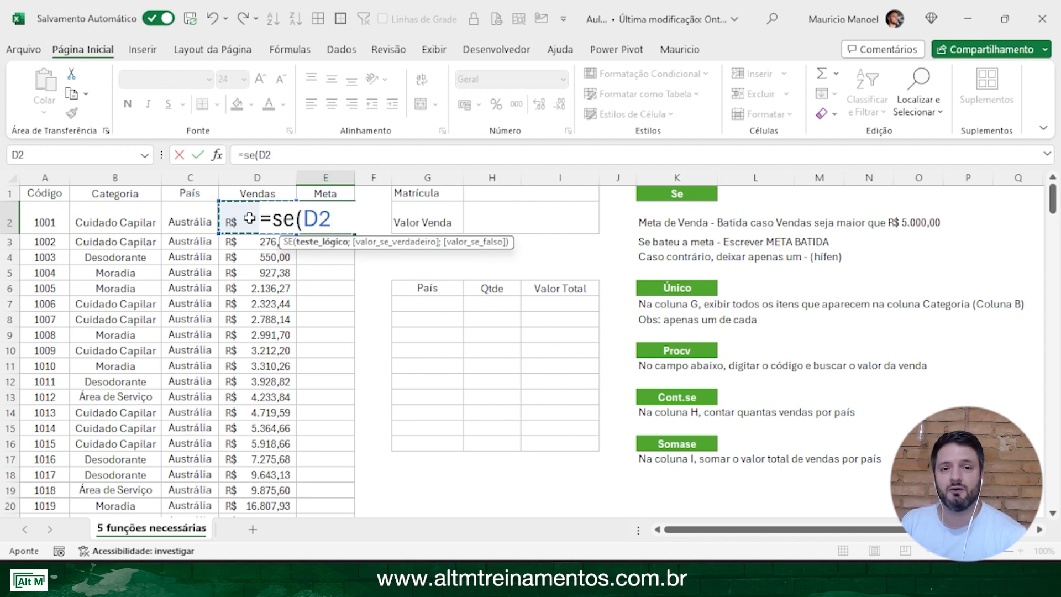
pyautogui.write('>')
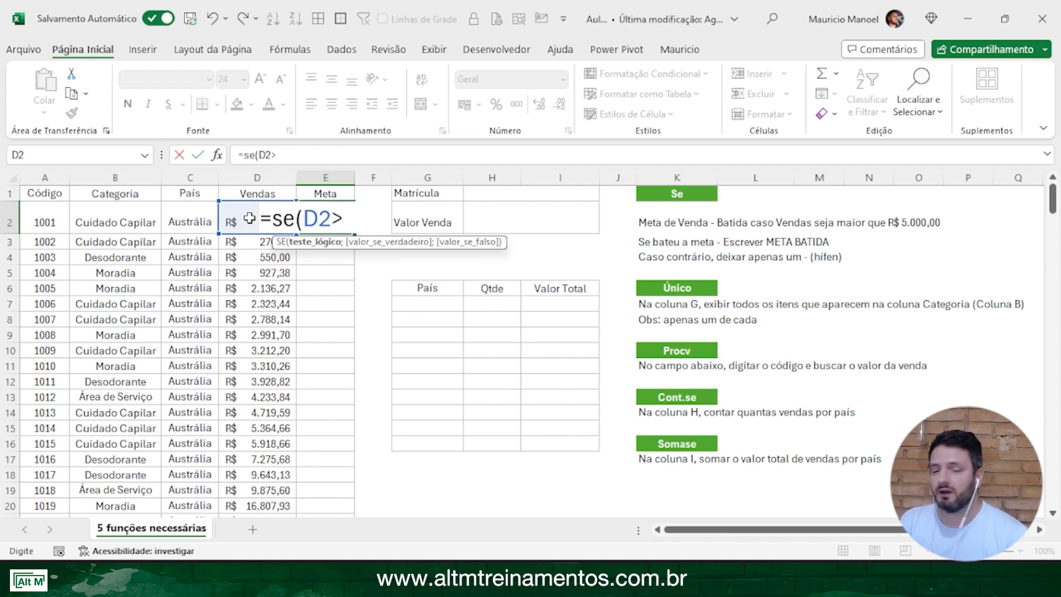
pyautogui.write('50')
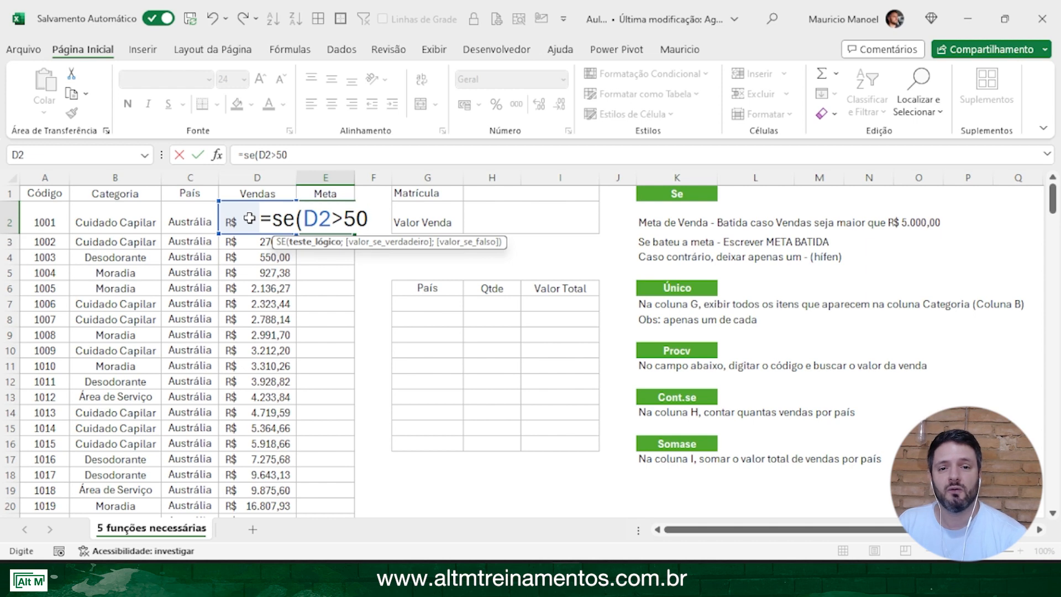
pyautogui.write('000')
pyautogui.press('BackSpace')
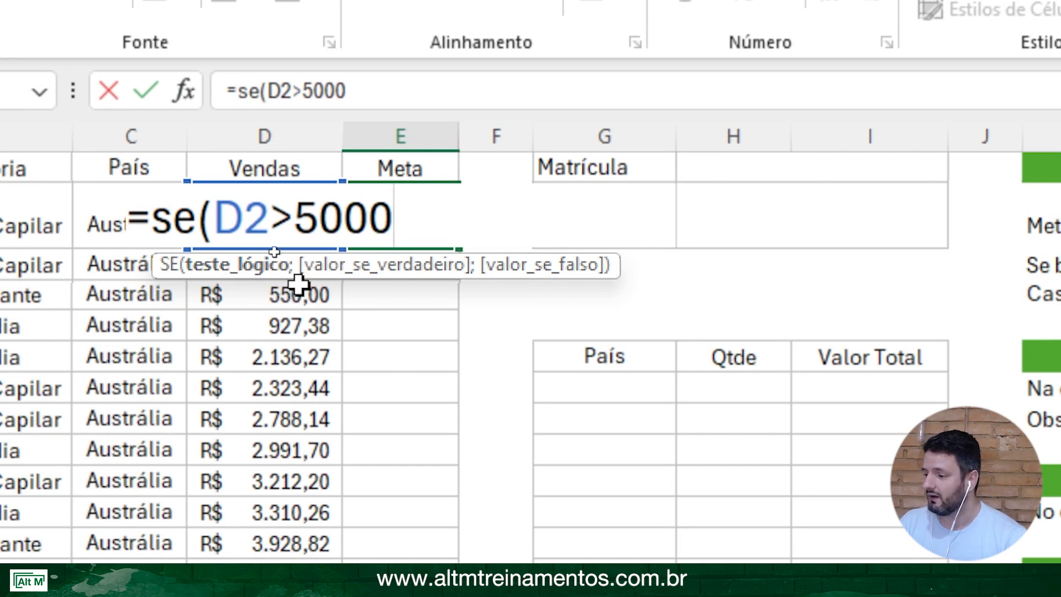
# Step: Complete the SE formula in E2 so it returns "Meta batida" when true and "-" when false
pyautogui.write(';')
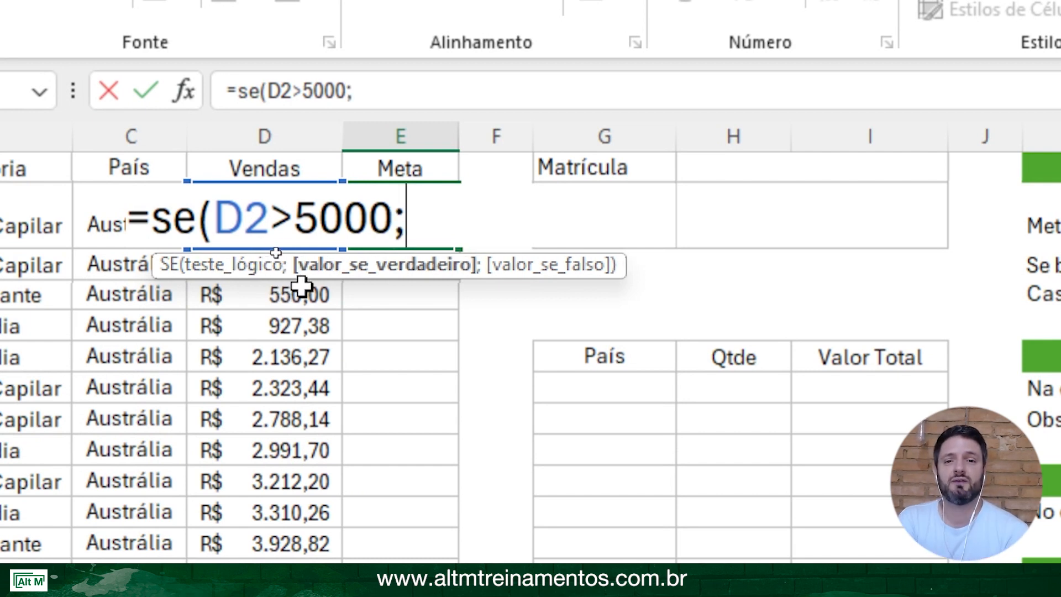
pyautogui.write('"')
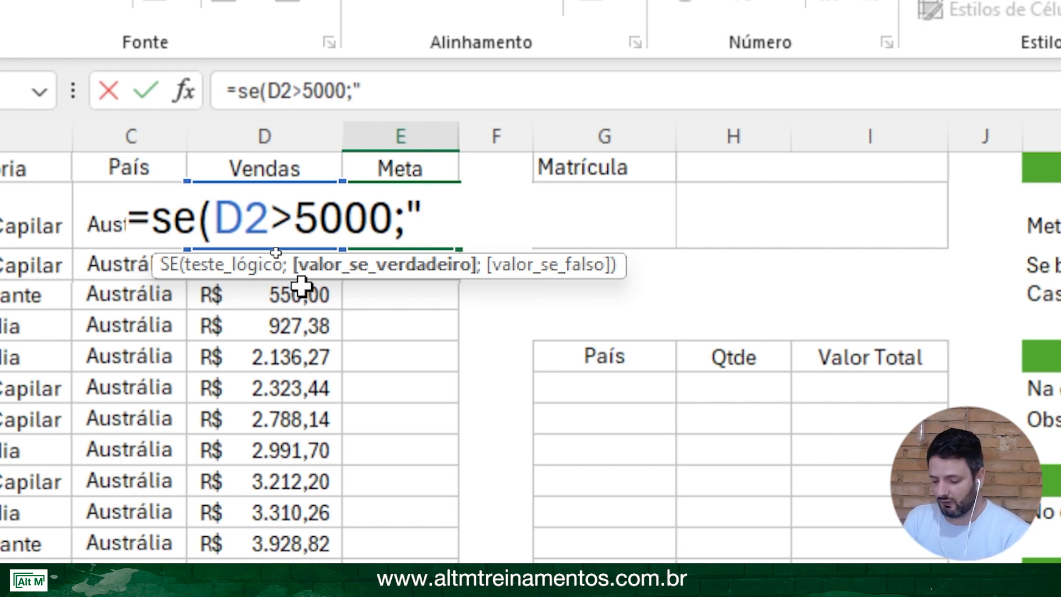
pyautogui.write('Meta batida')
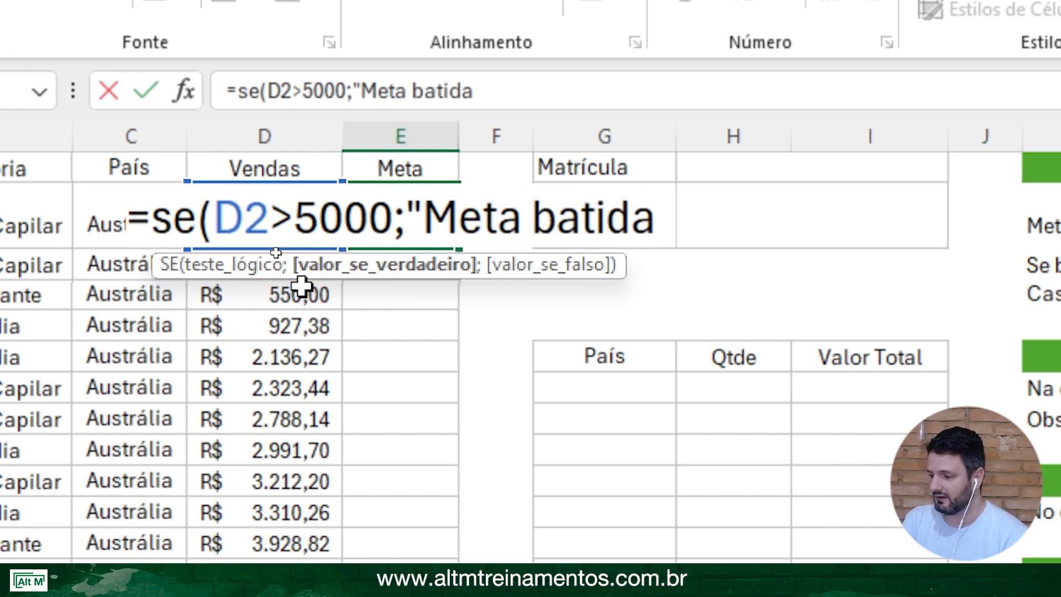
pyautogui.write('"')
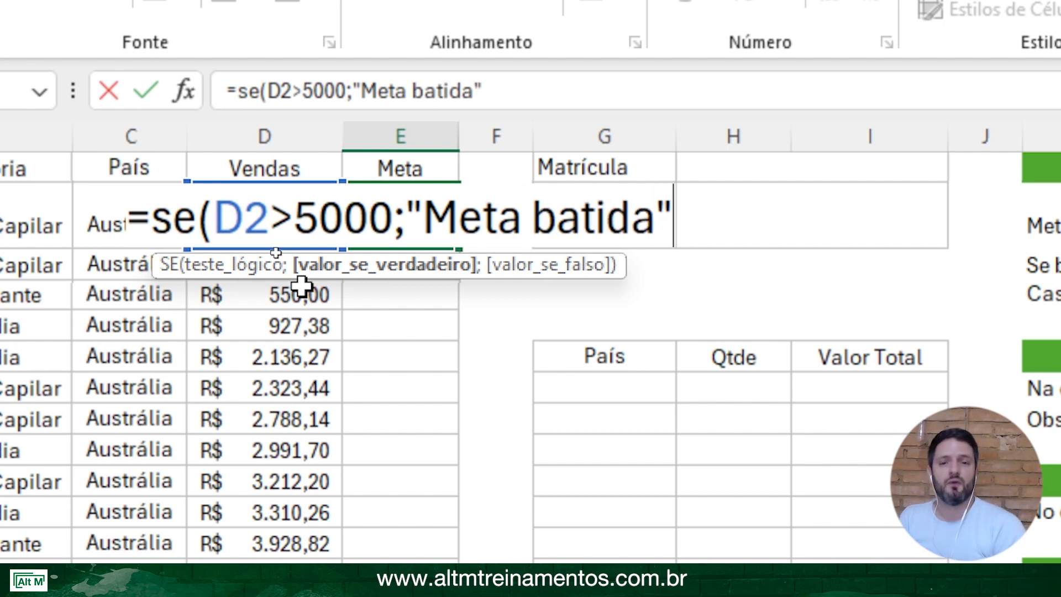
pyautogui.write(';')
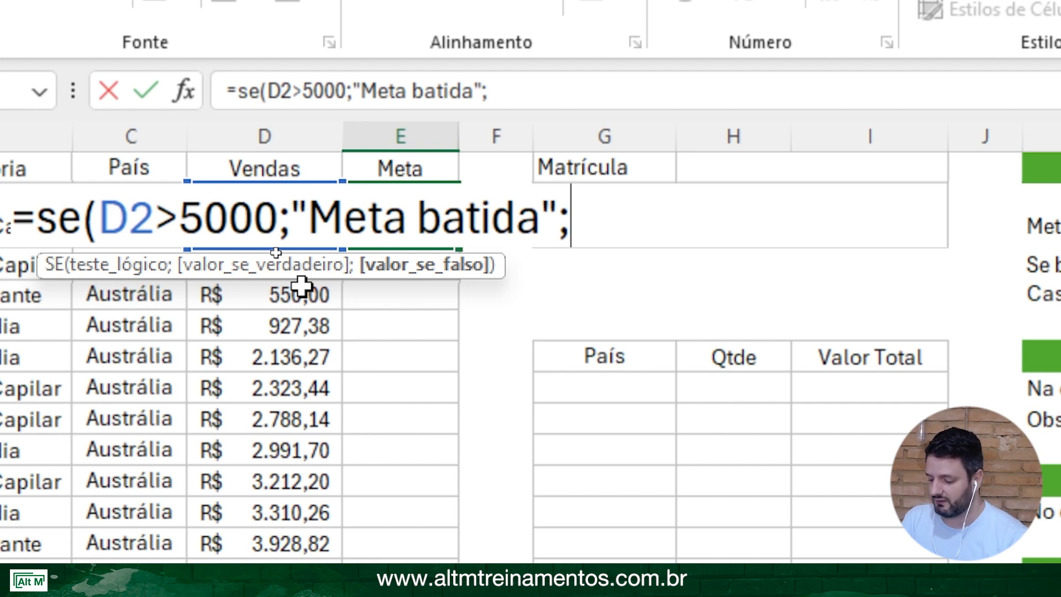
pyautogui.write('"-"')
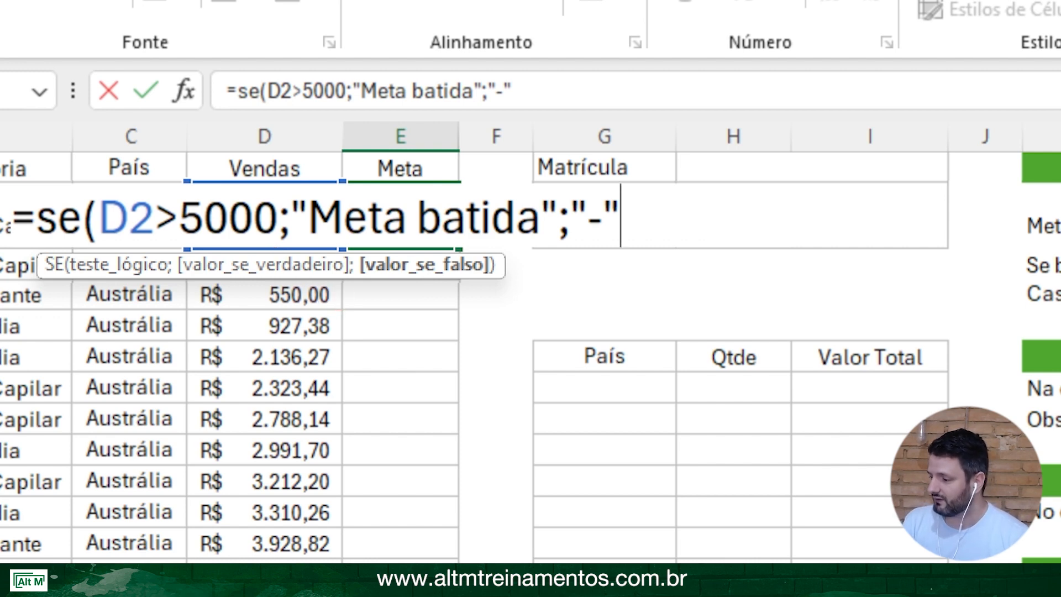
pyautogui.moveTo(332, 297); pyautogui.dragTo(460, 296)
pyautogui.moveTo(590, 111)
pyautogui.mouseDown()
pyautogui.moveTo(630, 163)
pyautogui.moveTo(645, 322)
pyautogui.mouseUp()
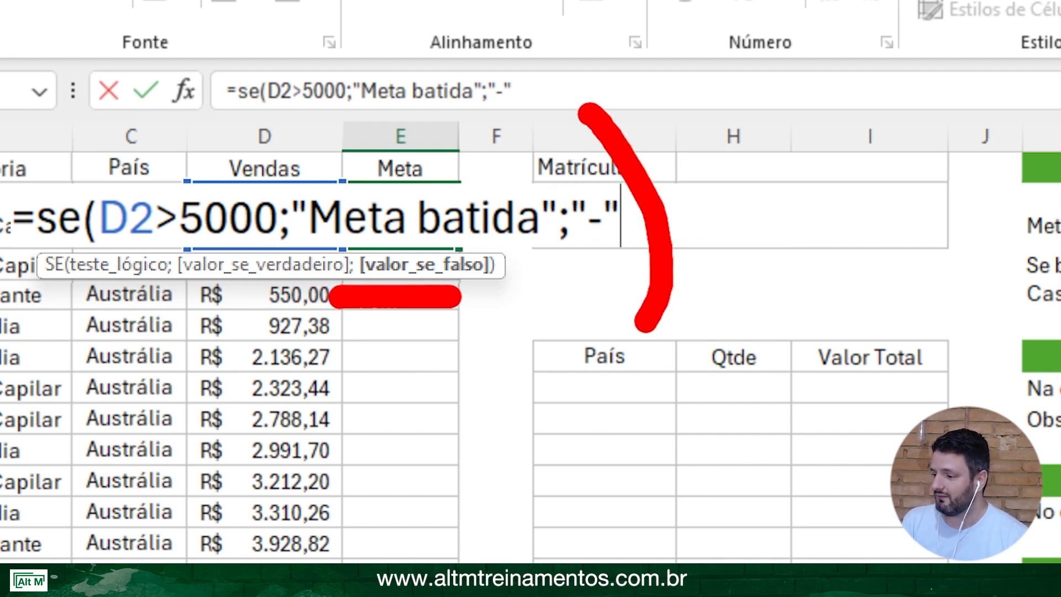
pyautogui.press('Escape')
pyautogui.write(')')
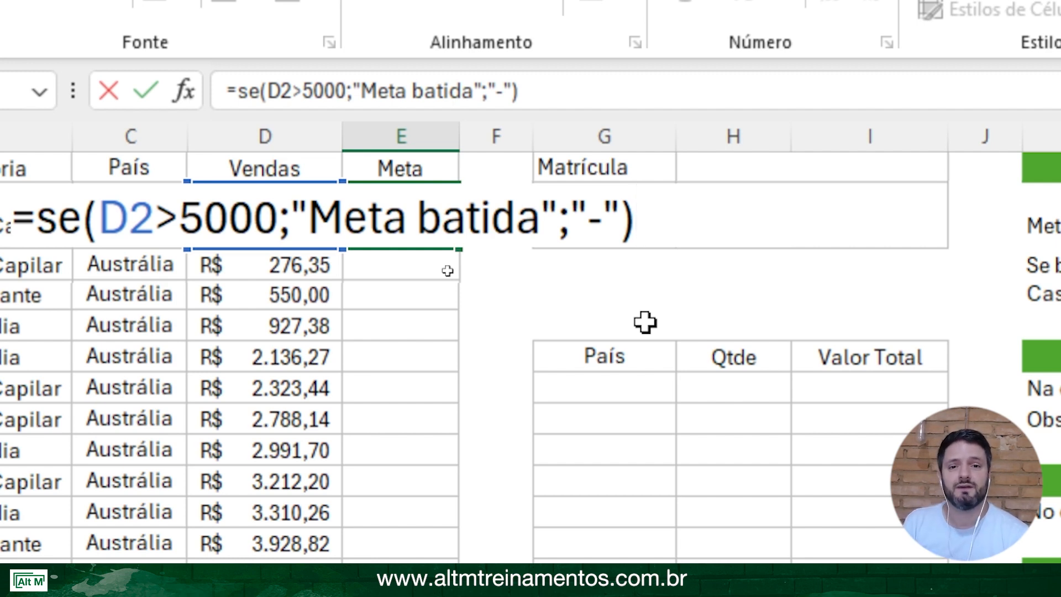
pyautogui.press('Return')
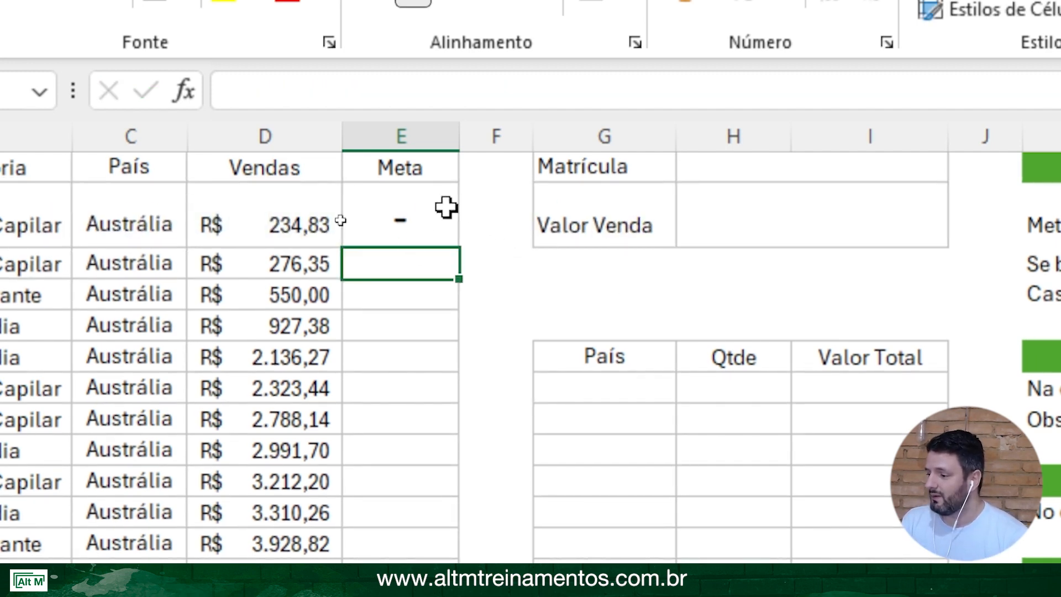
# Step: Reduce the font size of cell E2 to 11
pyautogui.click(415, 223)
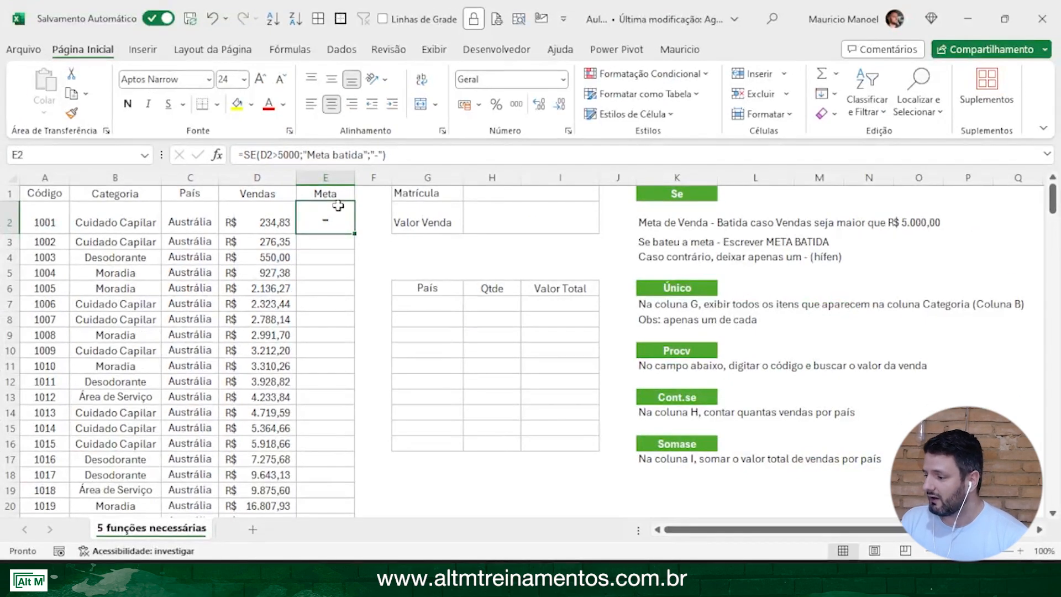
pyautogui.click(281, 79)
pyautogui.click(282, 79)
pyautogui.click(281, 79)
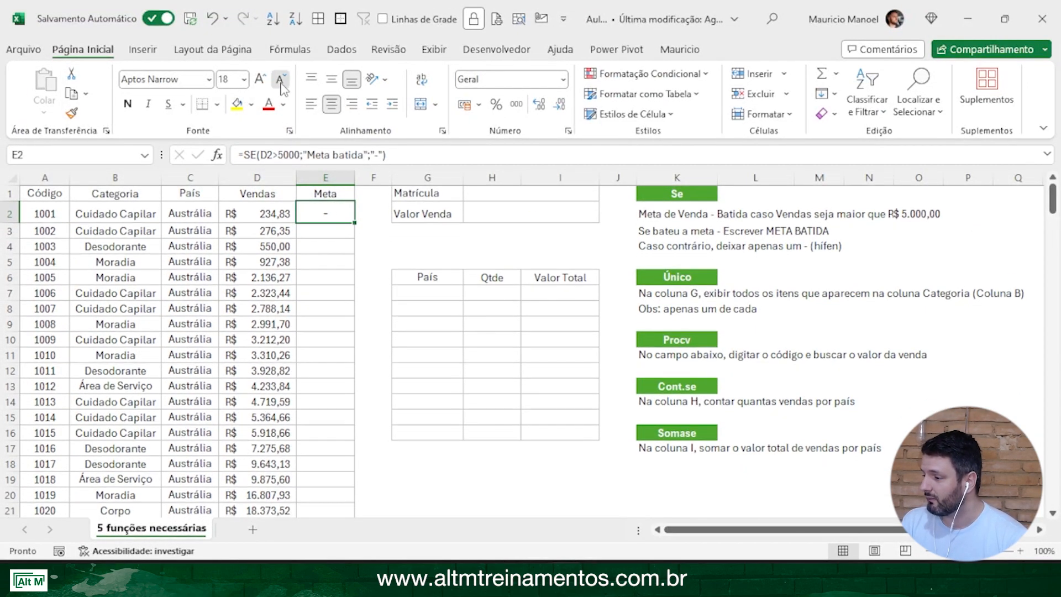
pyautogui.click(282, 79)
pyautogui.click(281, 79)
pyautogui.click(281, 80)
pyautogui.click(281, 79)
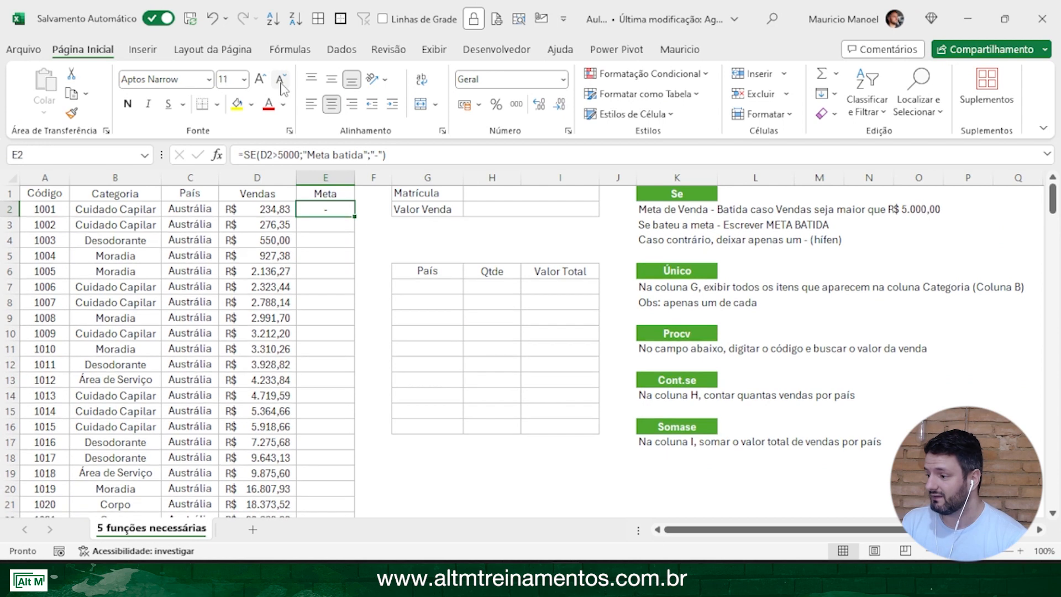
# Step: Fill the SE formula from E2 down the whole Meta column and check it against the sales values
pyautogui.doubleClick(354, 217)
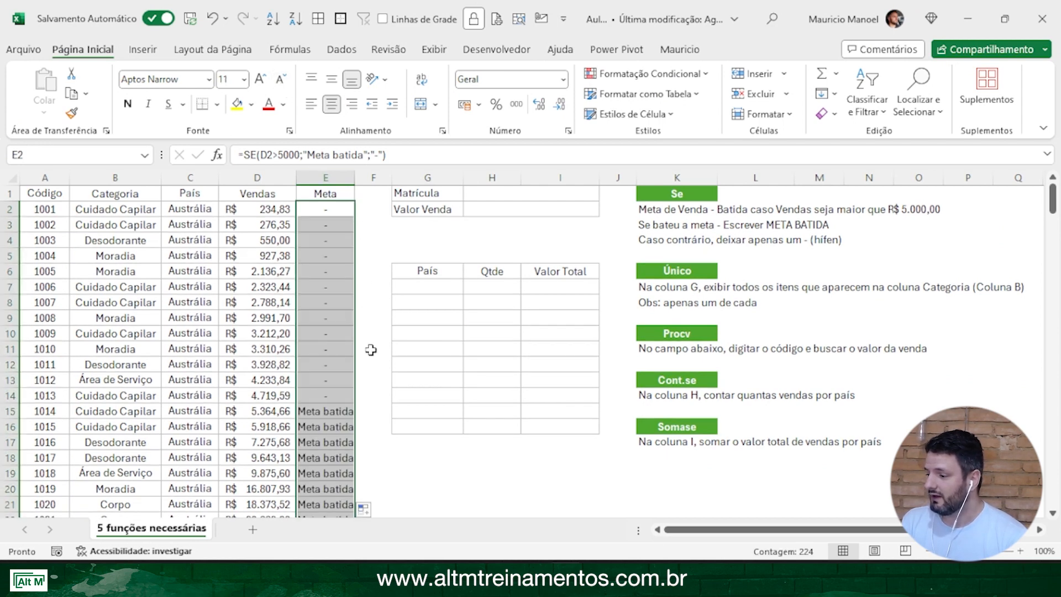
pyautogui.scroll(-4, 365, 348)
pyautogui.scroll(-1, 346, 366)
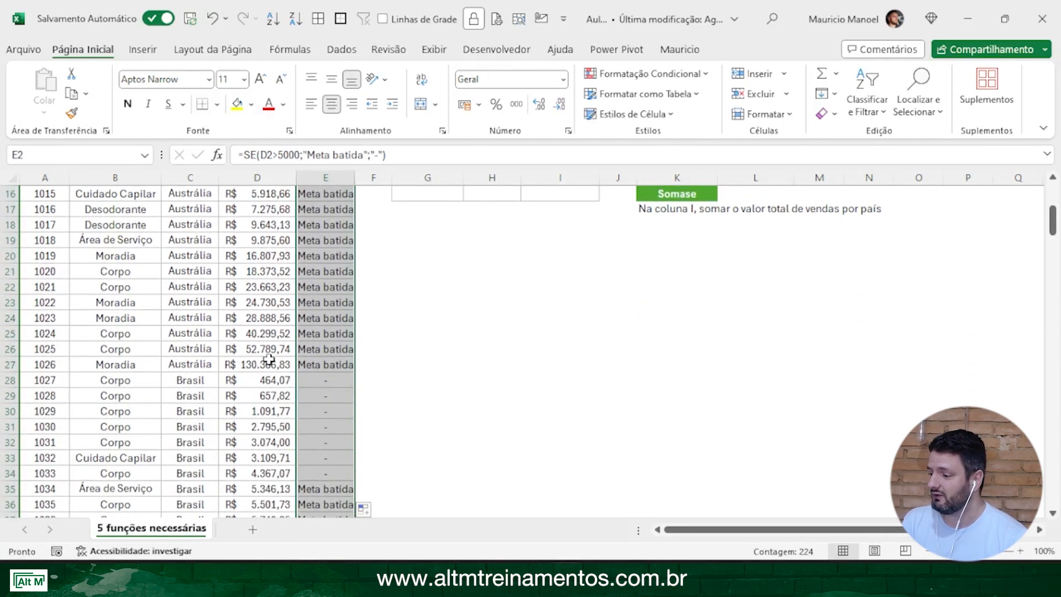
pyautogui.moveTo(266, 363); pyautogui.dragTo(332, 224)
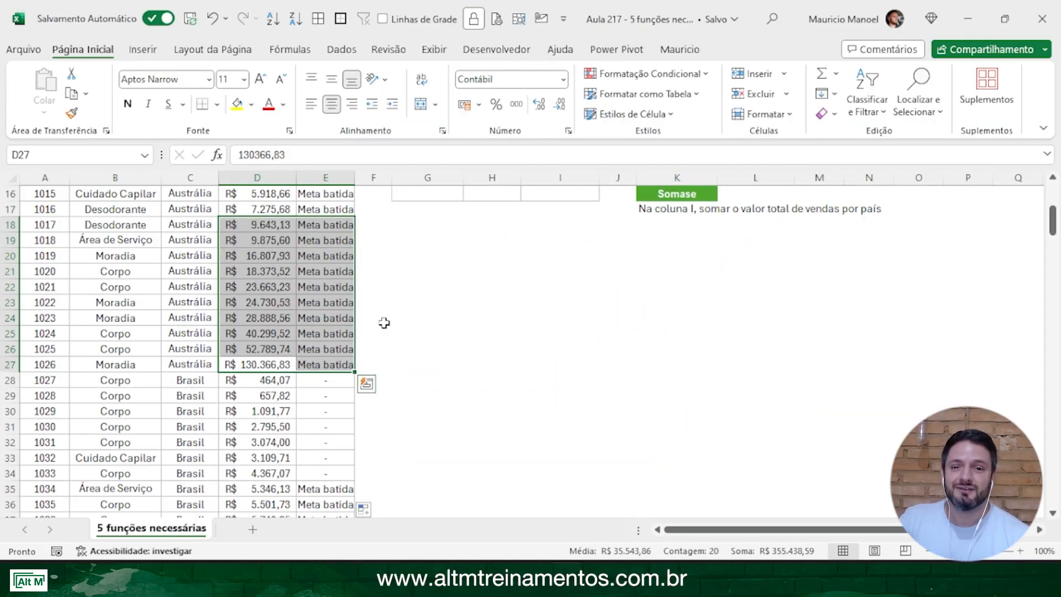
pyautogui.scroll(5, 515, 308)
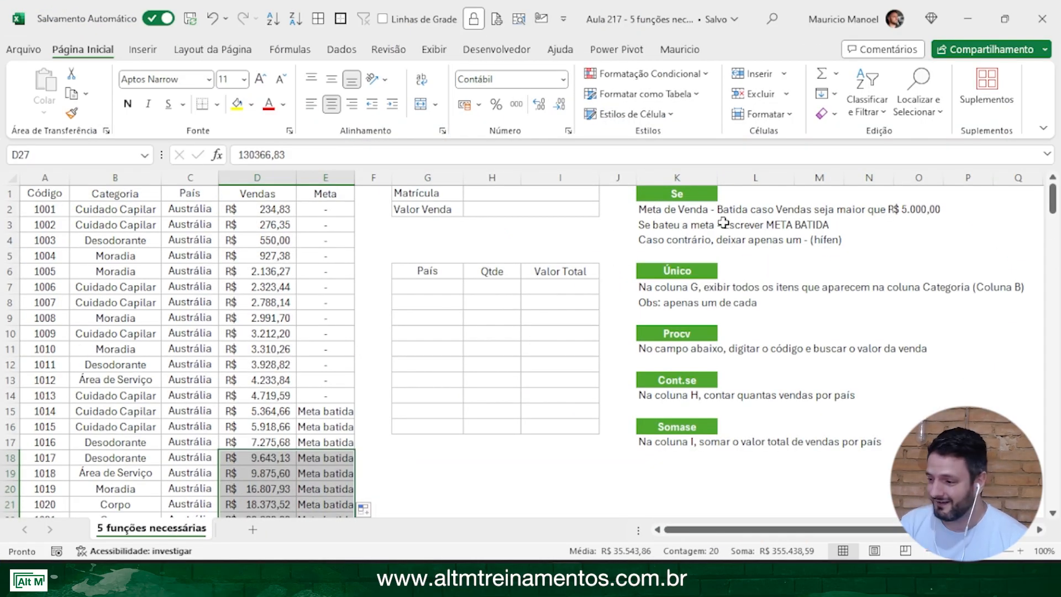
# Step: Change the fill colour of the Se heading in K1 to light purple
pyautogui.click(703, 195)
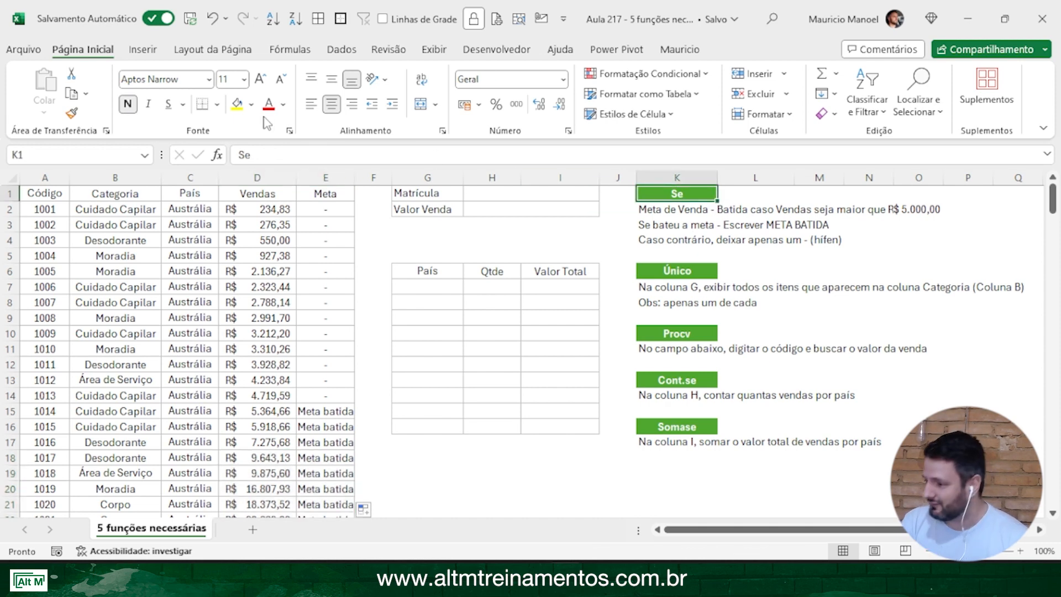
pyautogui.click(251, 104)
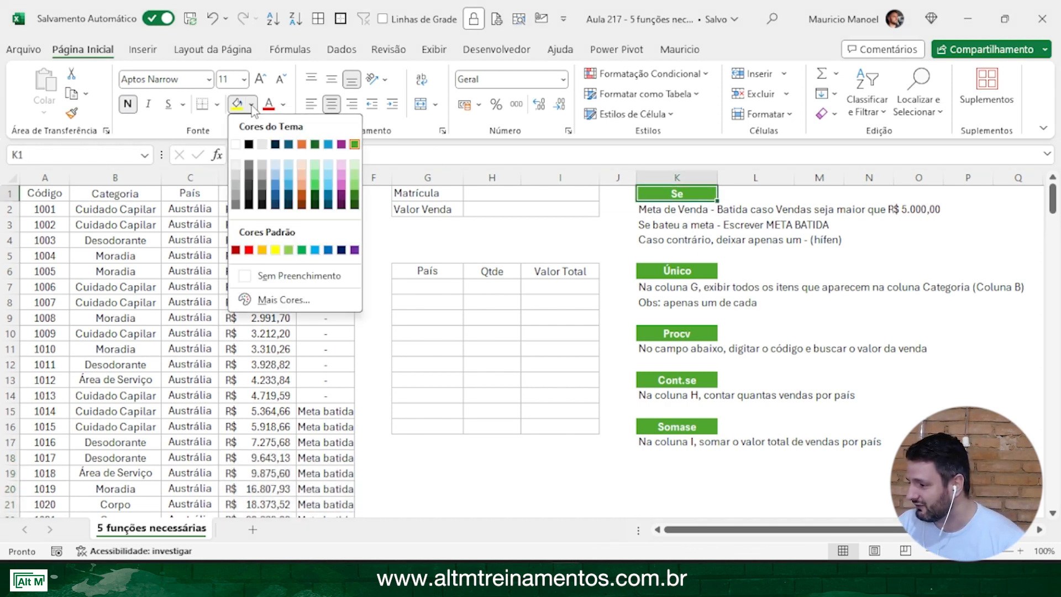
pyautogui.click(341, 173)
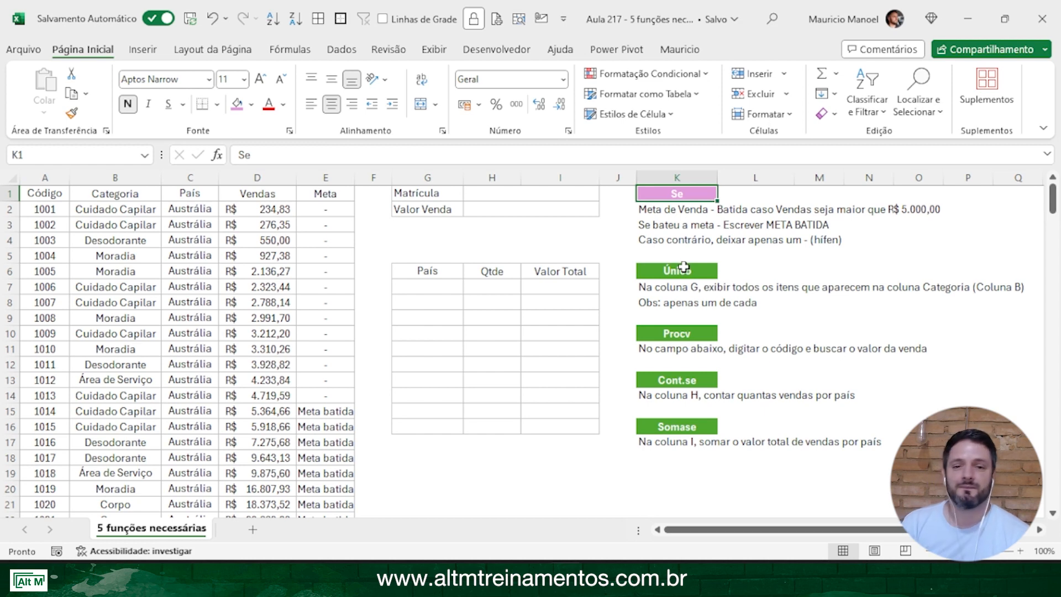
# Step: Edit the Único instruction in K7 so it refers to "coluna País (Coluna C)"
pyautogui.click(697, 270)
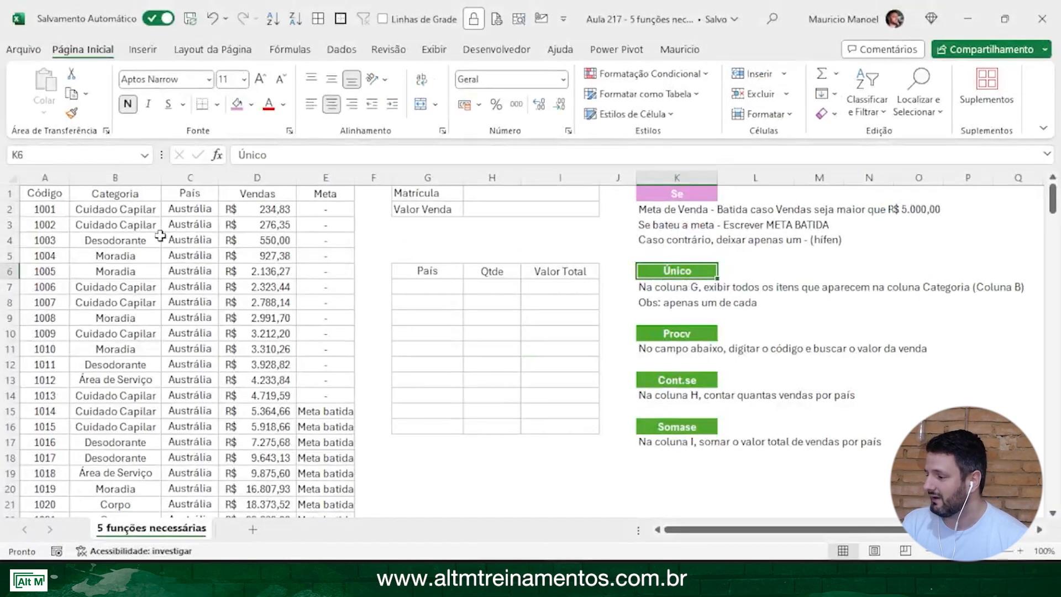
pyautogui.moveTo(121, 221); pyautogui.dragTo(131, 434)
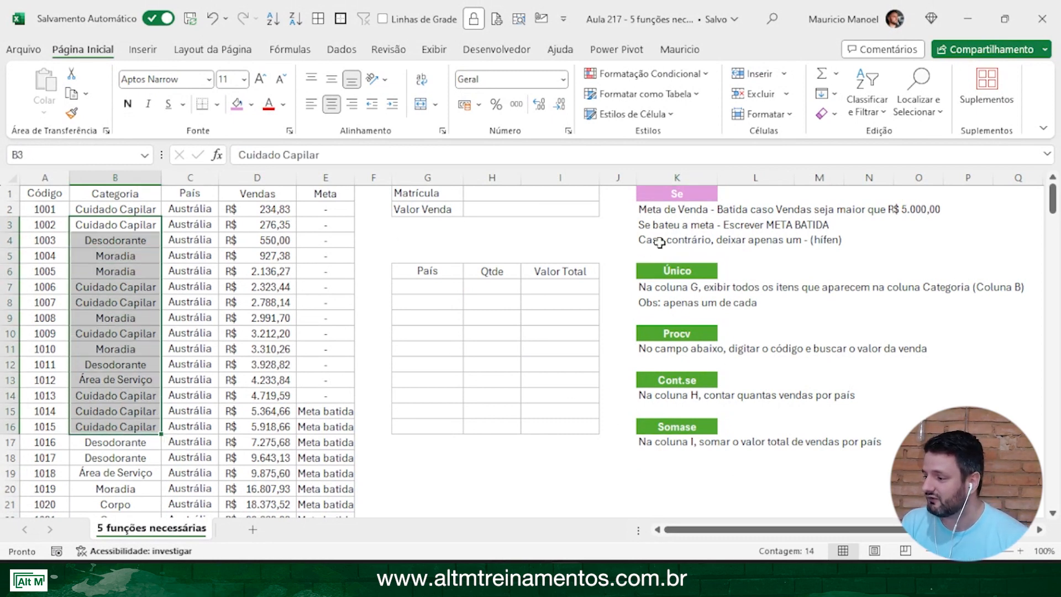
pyautogui.click(984, 287)
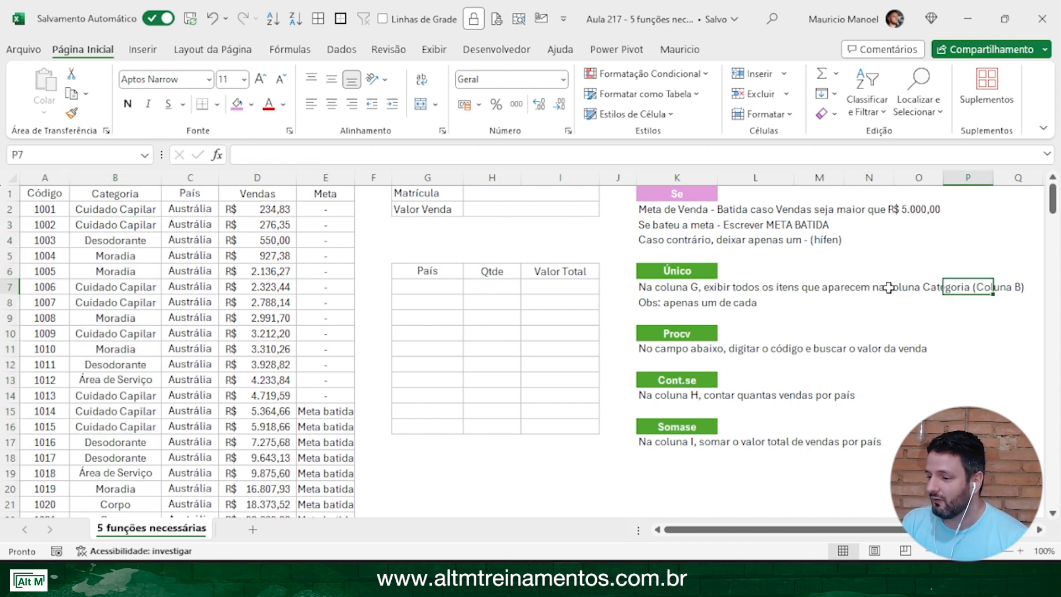
pyautogui.doubleClick(539, 156)
pyautogui.write('País')
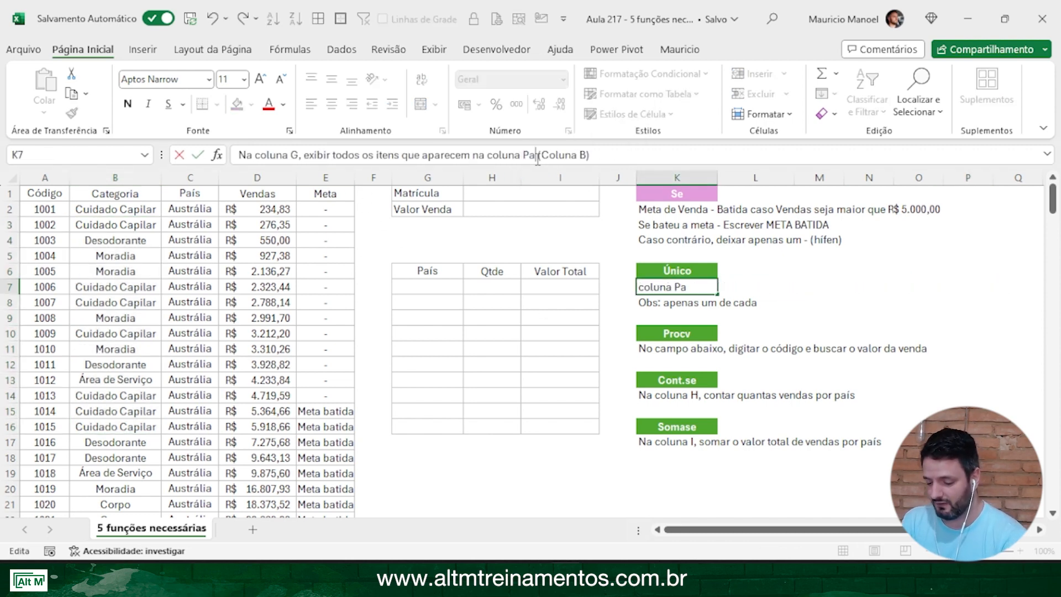
pyautogui.doubleClick(591, 156)
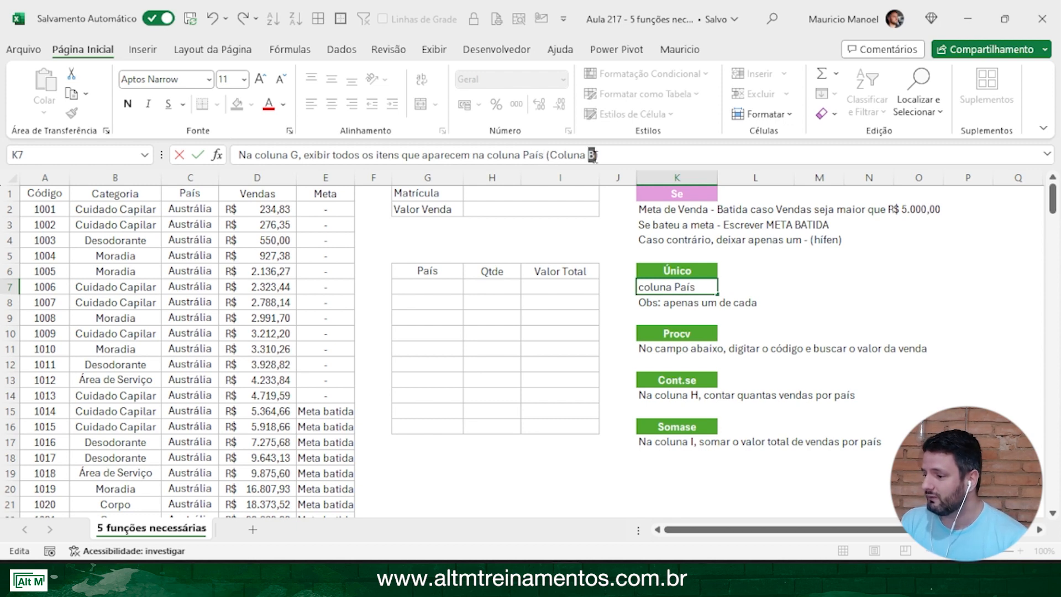
pyautogui.write('C')
pyautogui.press('Return')
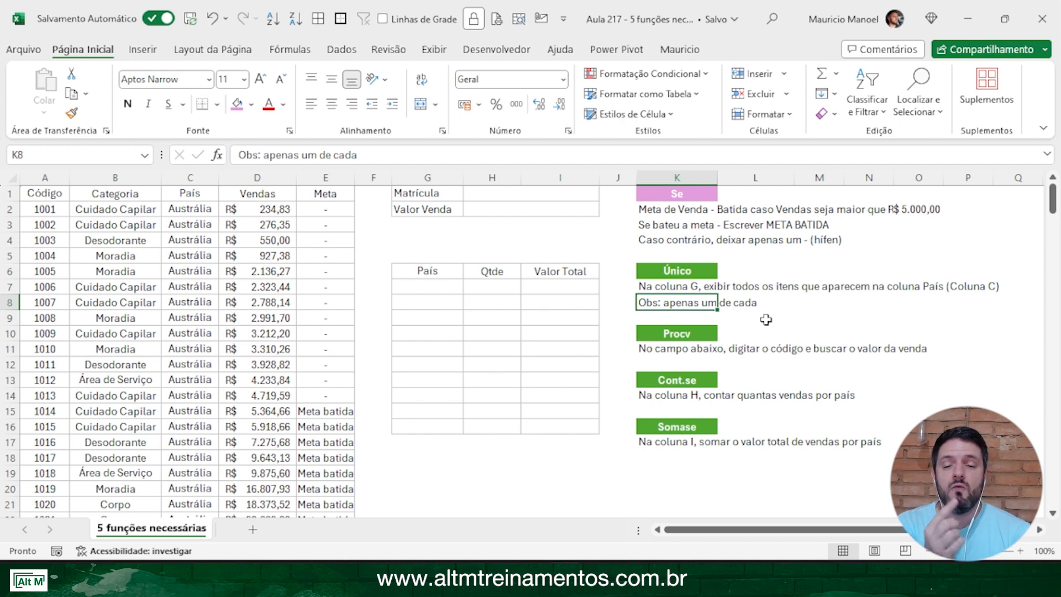
# Step: Examine the repeated country names down the País column, from Austrália through Brasil to Canada
pyautogui.click(208, 222)
pyautogui.click(205, 365)
pyautogui.scroll(-8, 206, 365)
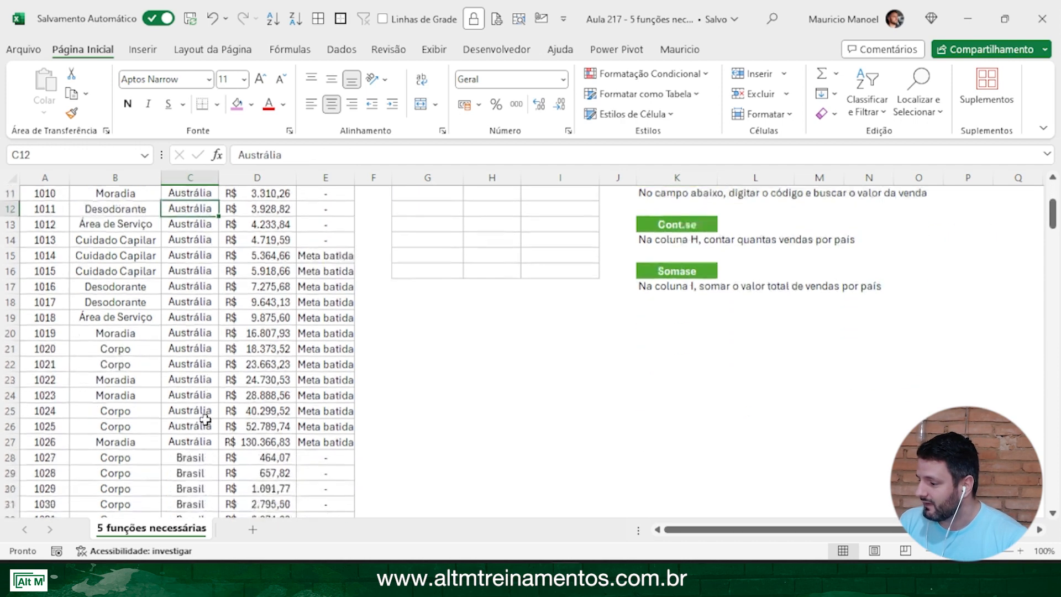
pyautogui.click(202, 348)
pyautogui.scroll(-15, 202, 362)
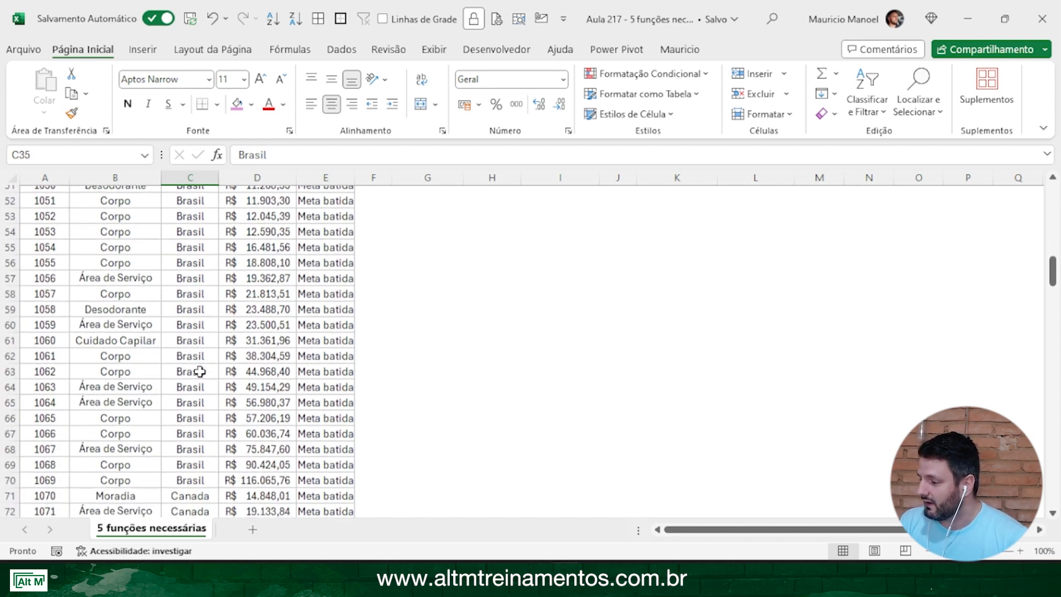
pyautogui.click(195, 286)
pyautogui.click(199, 424)
pyautogui.click(189, 256)
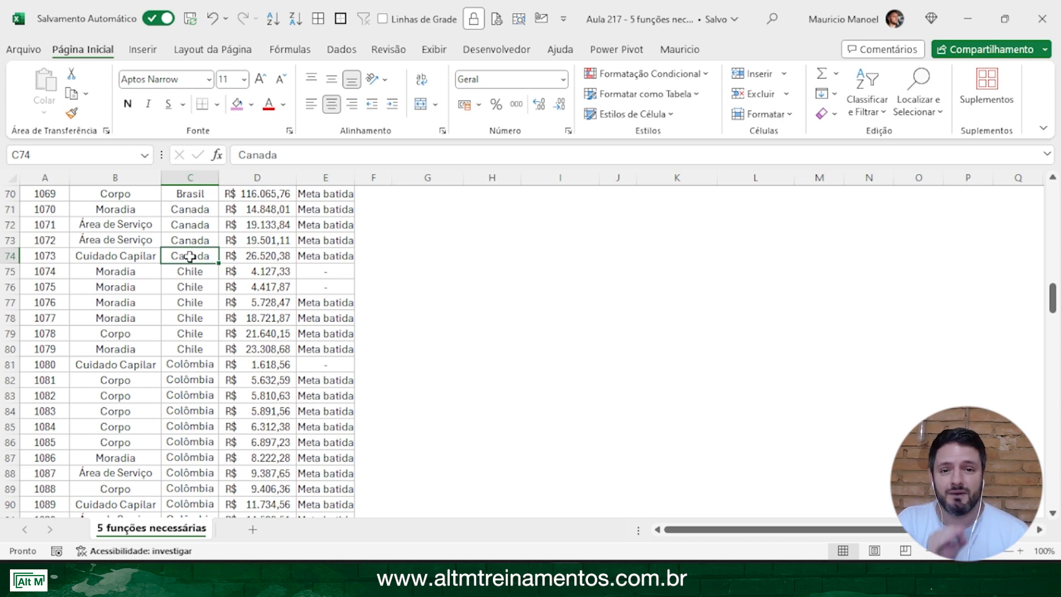
pyautogui.scroll(20, 189, 256)
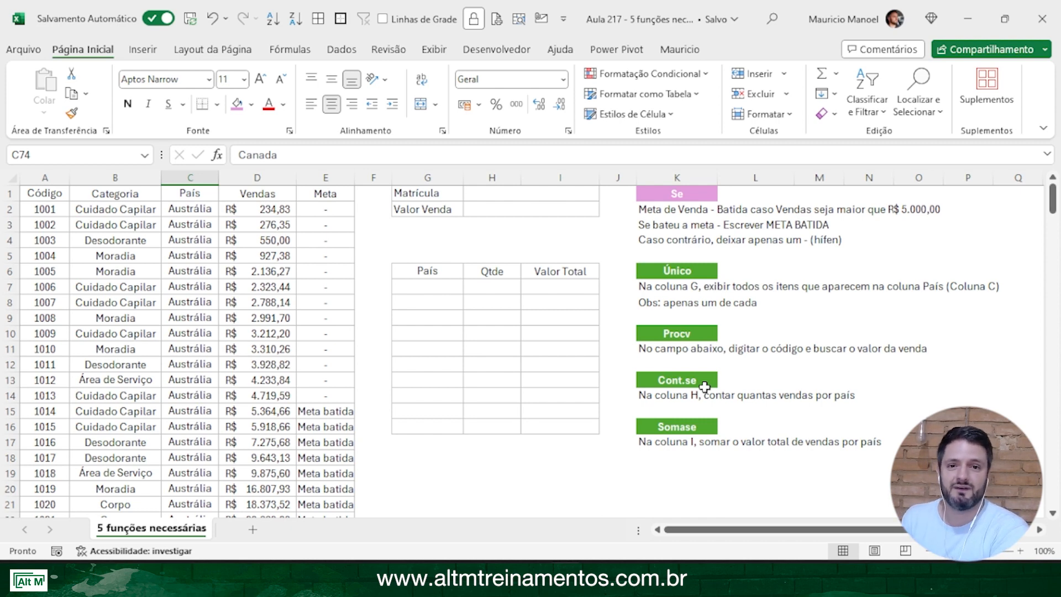
# Step: Increase the font size of cell G7, the first empty cell under País, to 18
pyautogui.click(438, 285)
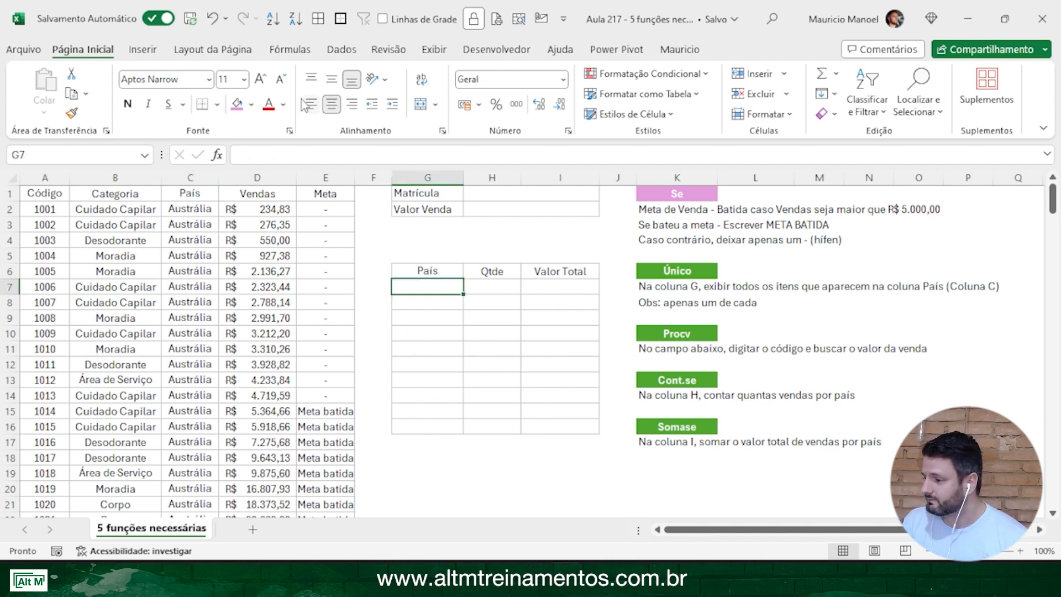
pyautogui.click(260, 80)
pyautogui.click(261, 80)
pyautogui.click(261, 80)
pyautogui.click(261, 80)
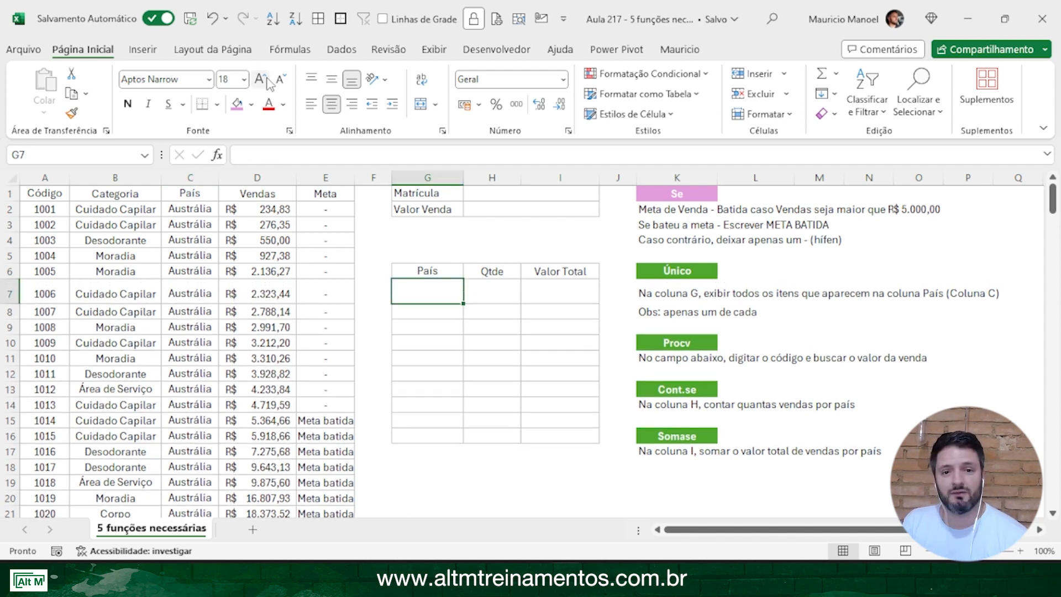
# Step: Enter =ÚNICO(C2:C225) in G7 to list each country from column C once
pyautogui.write('=ú')
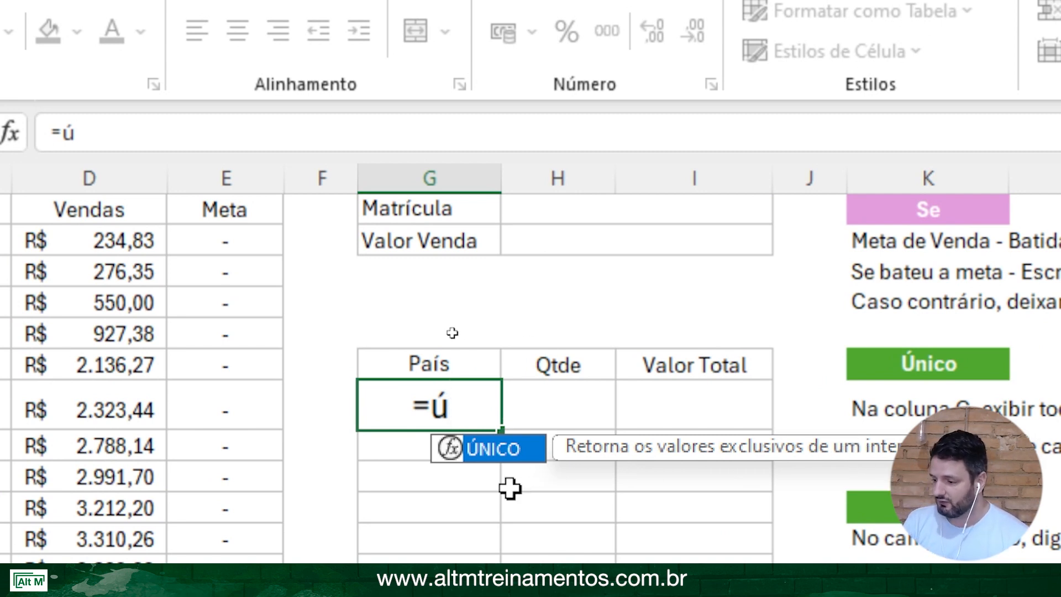
pyautogui.doubleClick(486, 451)
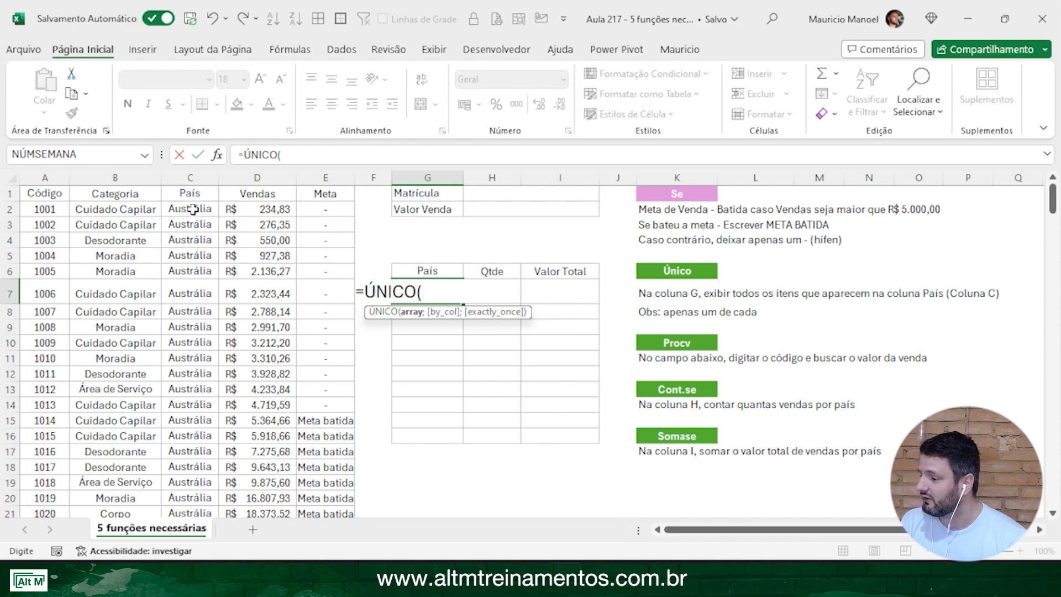
pyautogui.moveTo(193, 209); pyautogui.dragTo(205, 483)
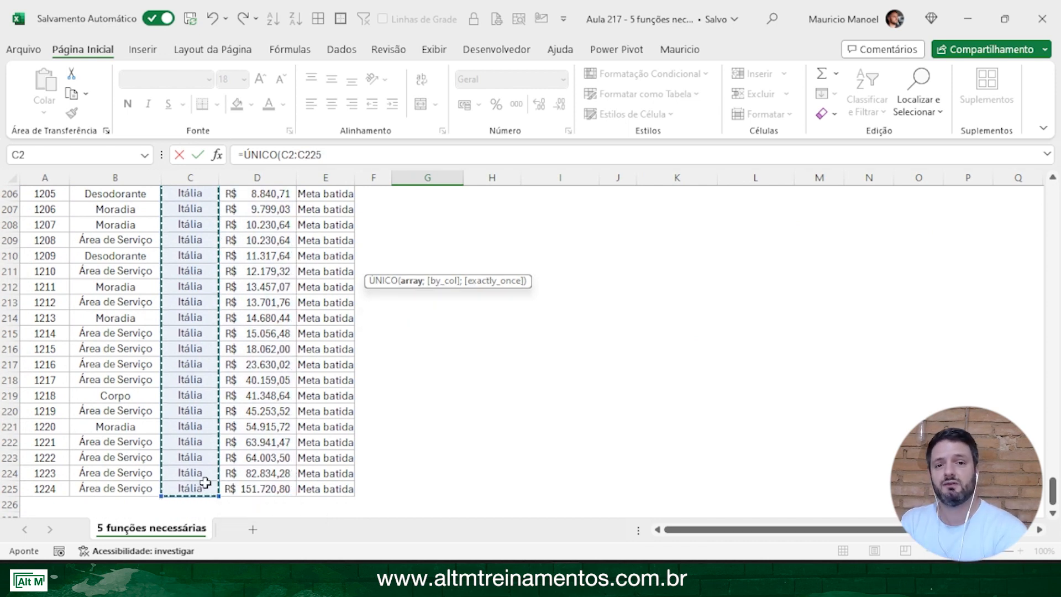
pyautogui.write(')')
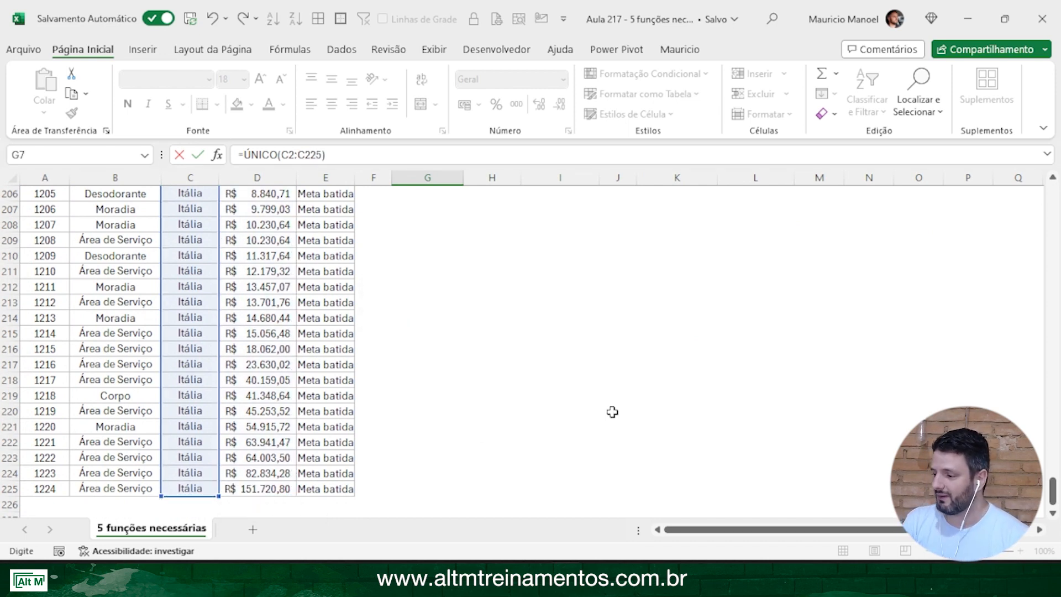
pyautogui.scroll(19, 564, 381)
pyautogui.scroll(20, 522, 350)
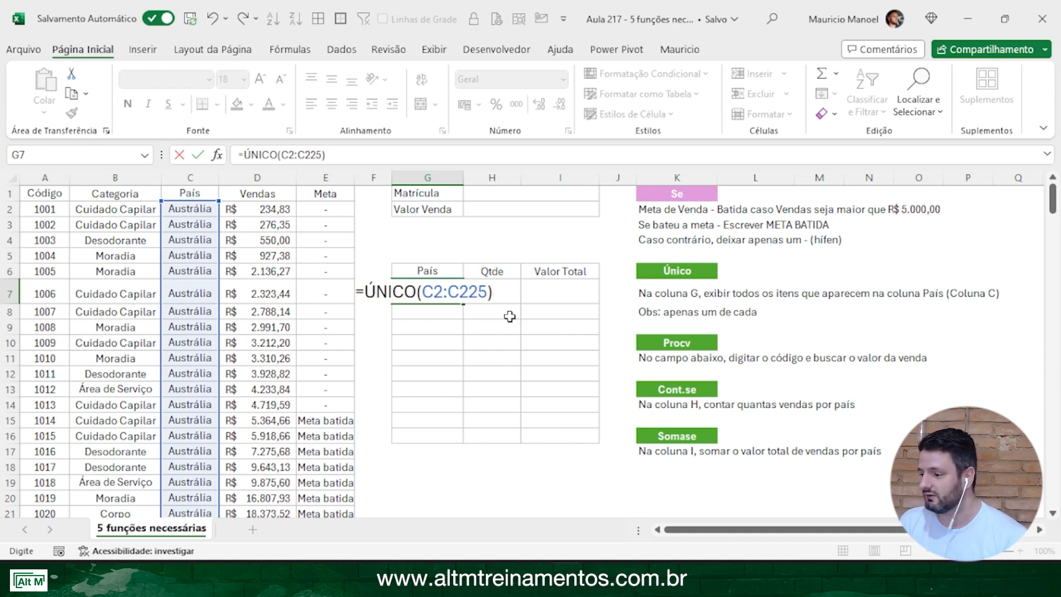
pyautogui.press('Return')
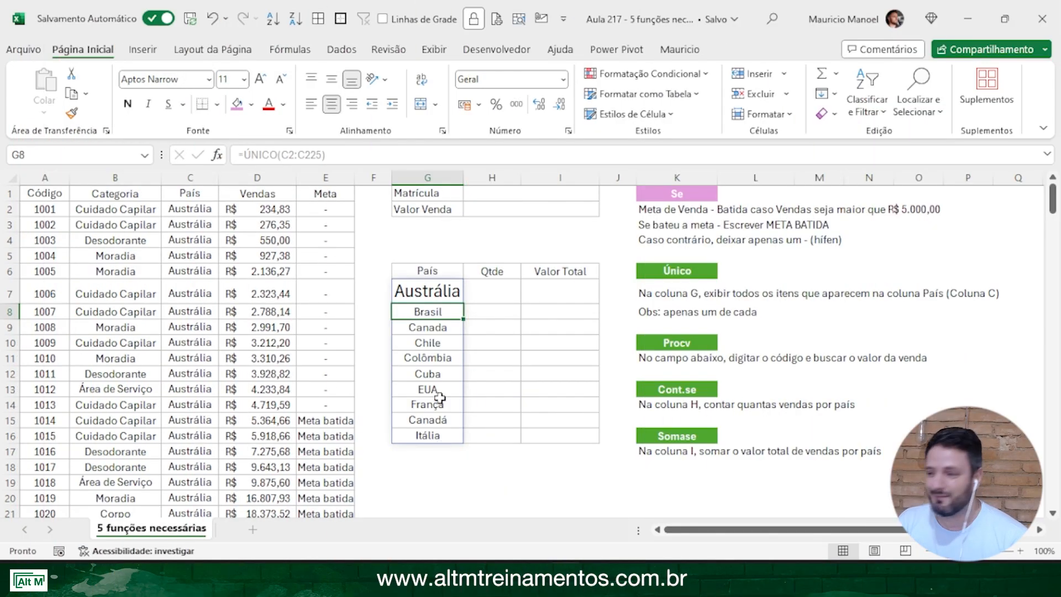
# Step: Reduce the font size of cell G7 to 11
pyautogui.click(432, 292)
pyautogui.click(281, 79)
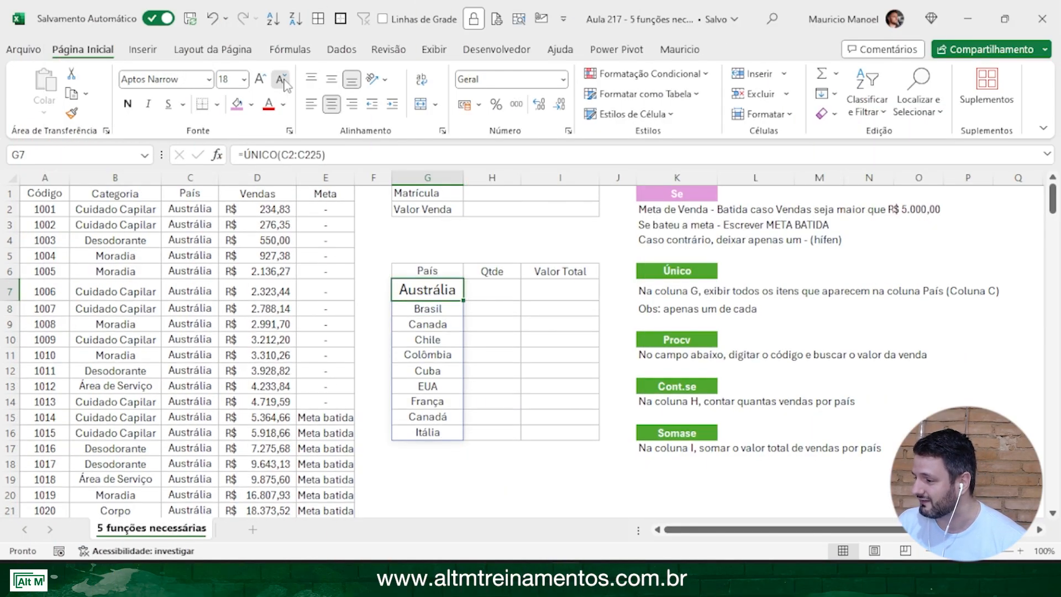
pyautogui.click(281, 79)
pyautogui.click(281, 79)
pyautogui.click(280, 79)
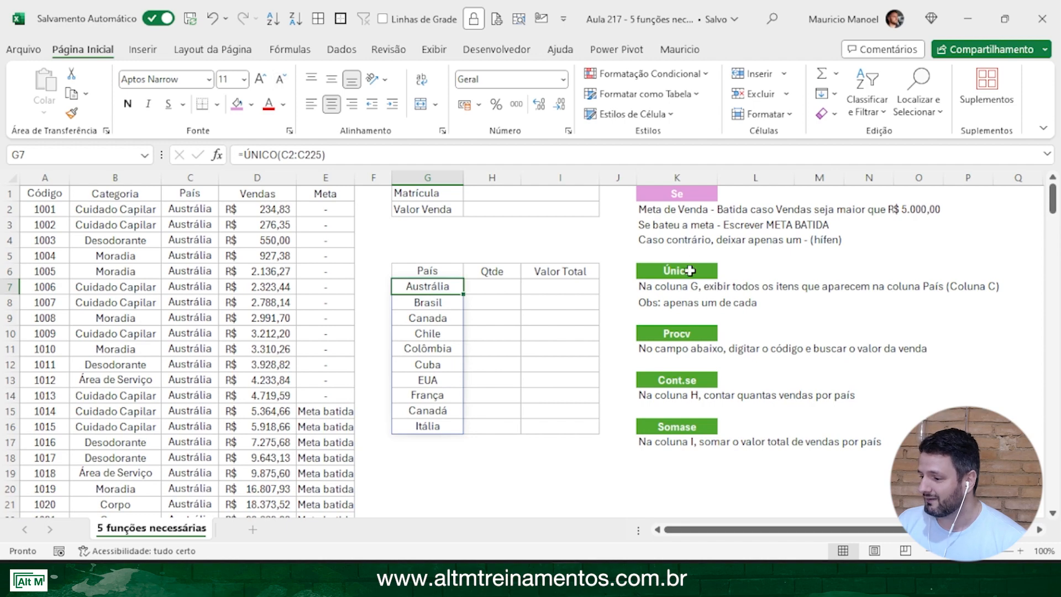
# Step: Copy the light purple formatting of the Se heading in K1 onto the Único heading in K6
pyautogui.click(688, 193)
pyautogui.click(70, 113)
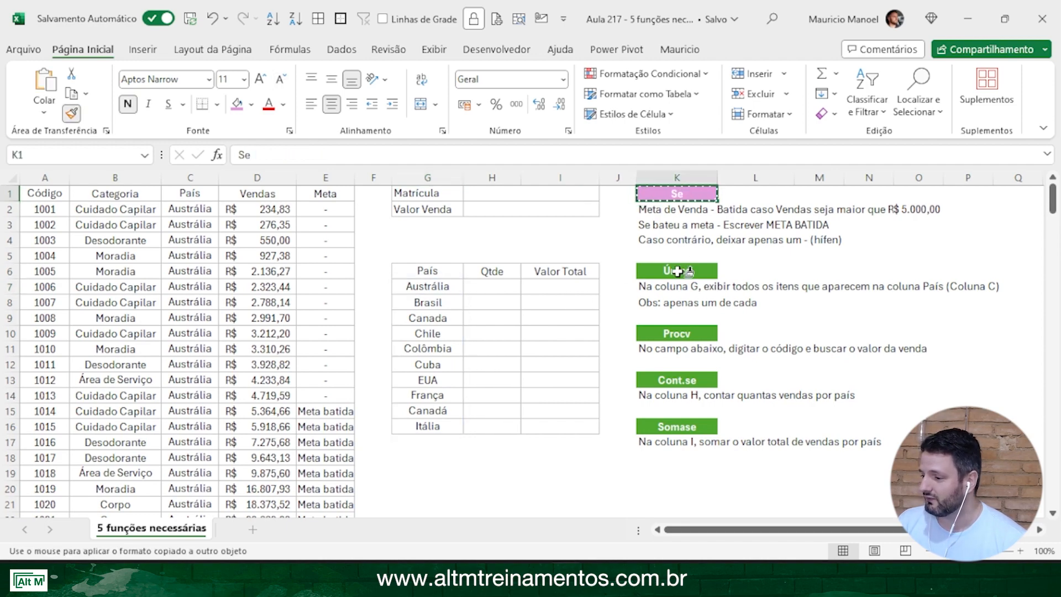
pyautogui.click(677, 270)
pyautogui.click(677, 302)
pyautogui.click(677, 333)
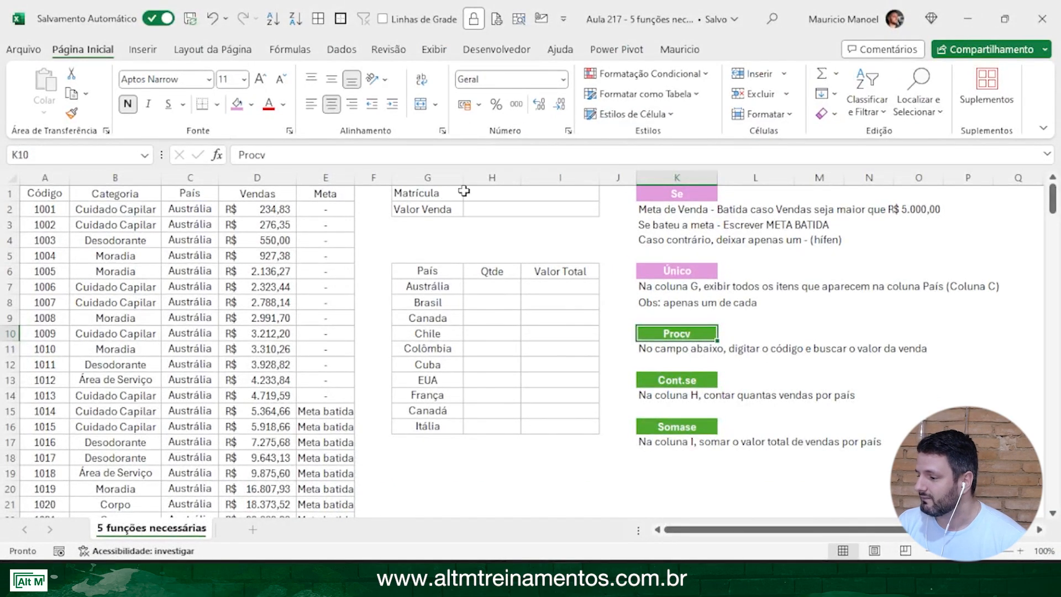
# Step: Replace the Matrícula label in G1 with "Código"
pyautogui.click(476, 196)
pyautogui.click(409, 194)
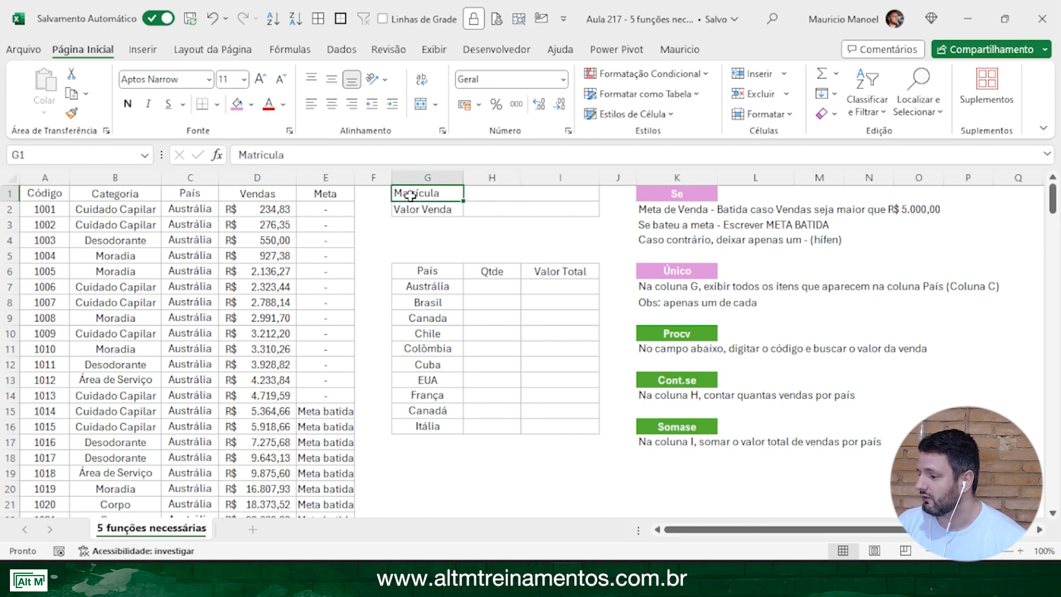
pyautogui.write('Códiog')
pyautogui.press('BackSpace')
pyautogui.press('BackSpace')
pyautogui.press('BackSpace')
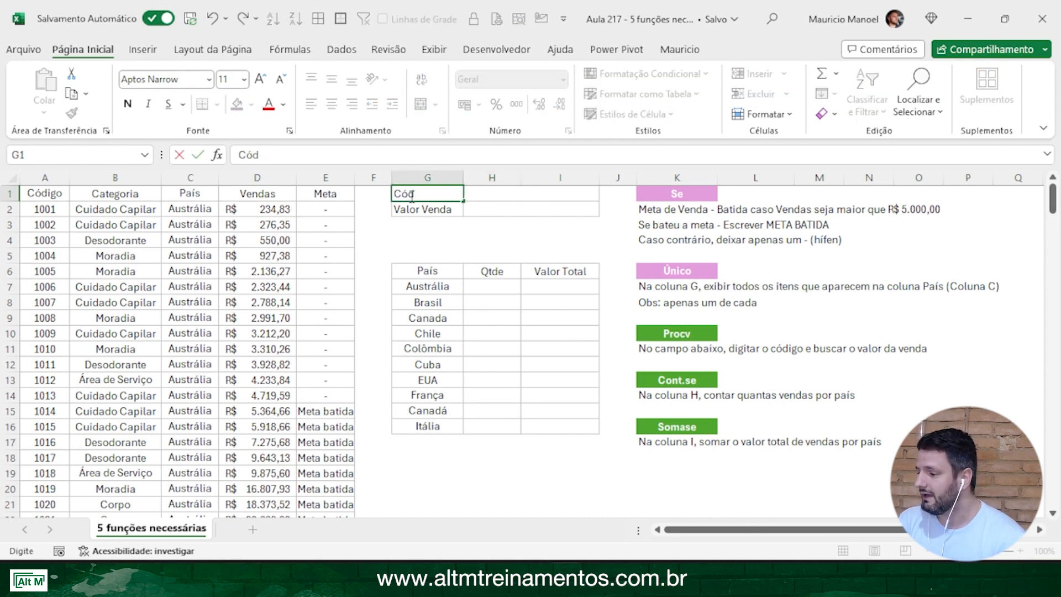
pyautogui.write('igo')
pyautogui.press('Return')
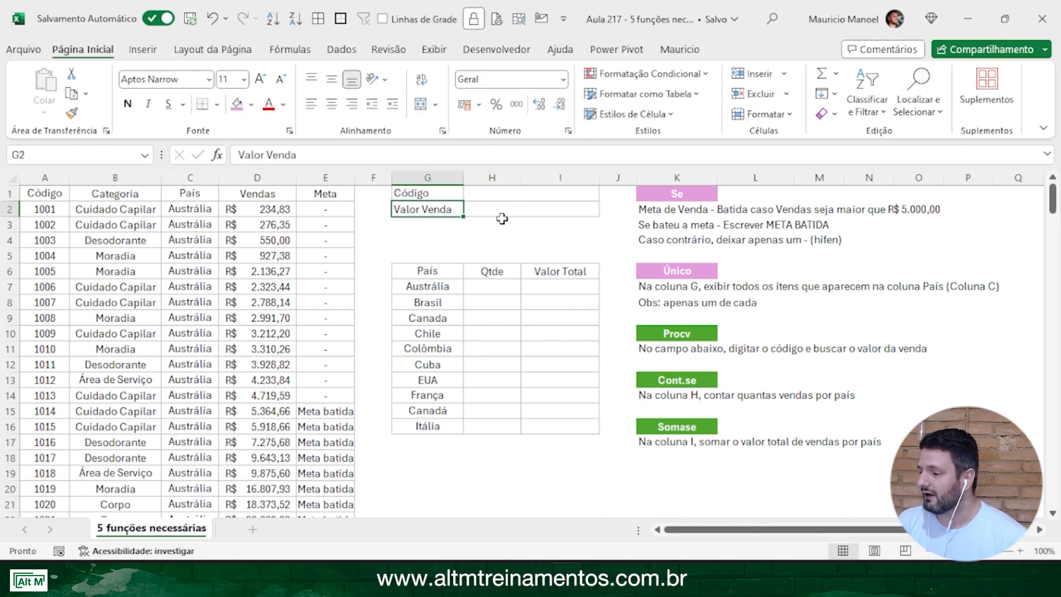
# Step: Find code 1038 in the Código column and trace its row across to the Vendas value
pyautogui.click(66, 332)
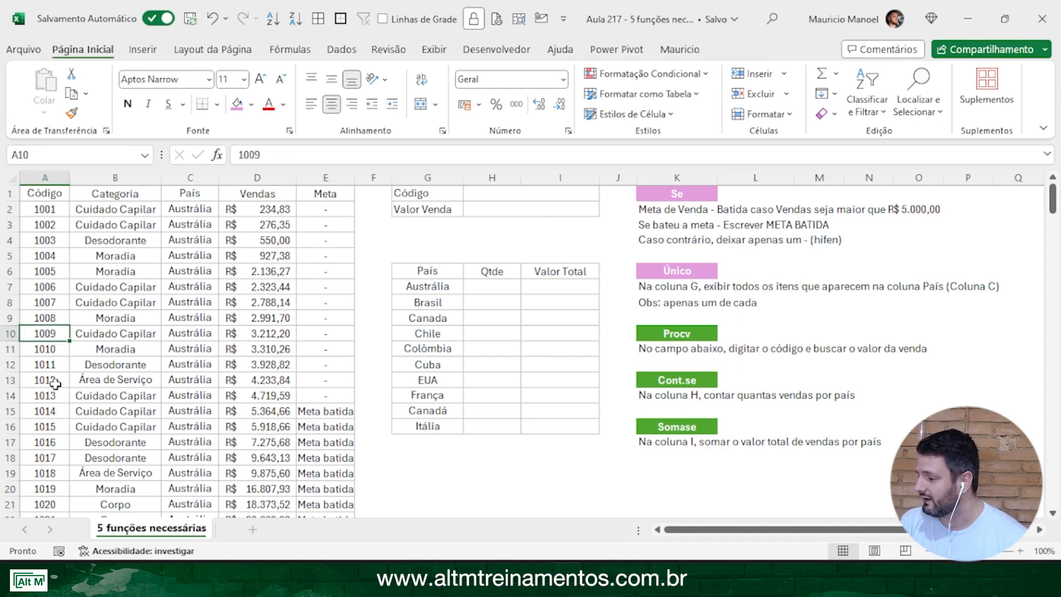
pyautogui.scroll(-9, 55, 383)
pyautogui.click(54, 365)
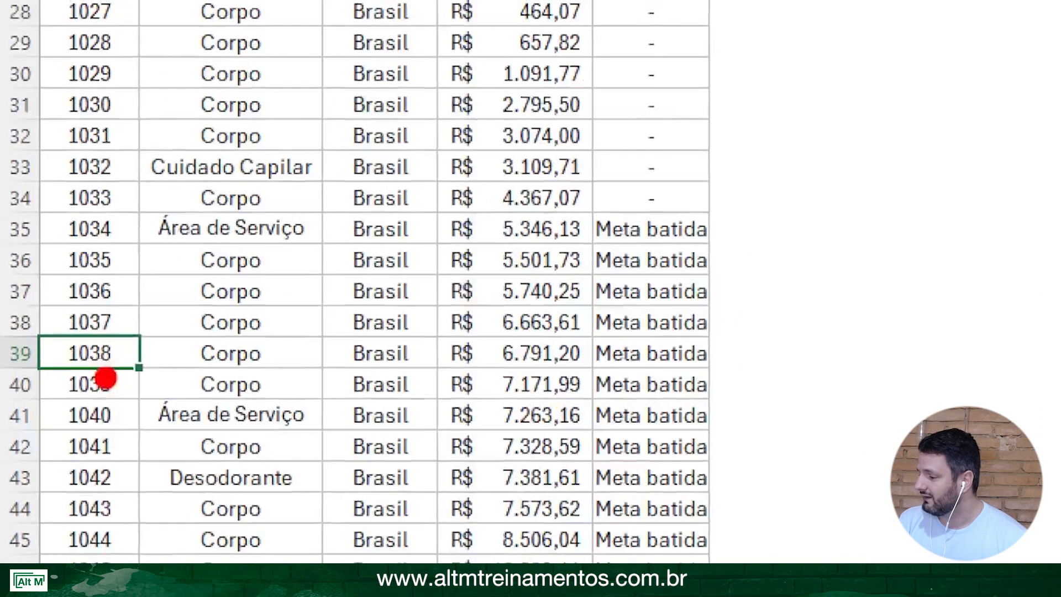
pyautogui.moveTo(60, 337); pyautogui.dragTo(141, 346)
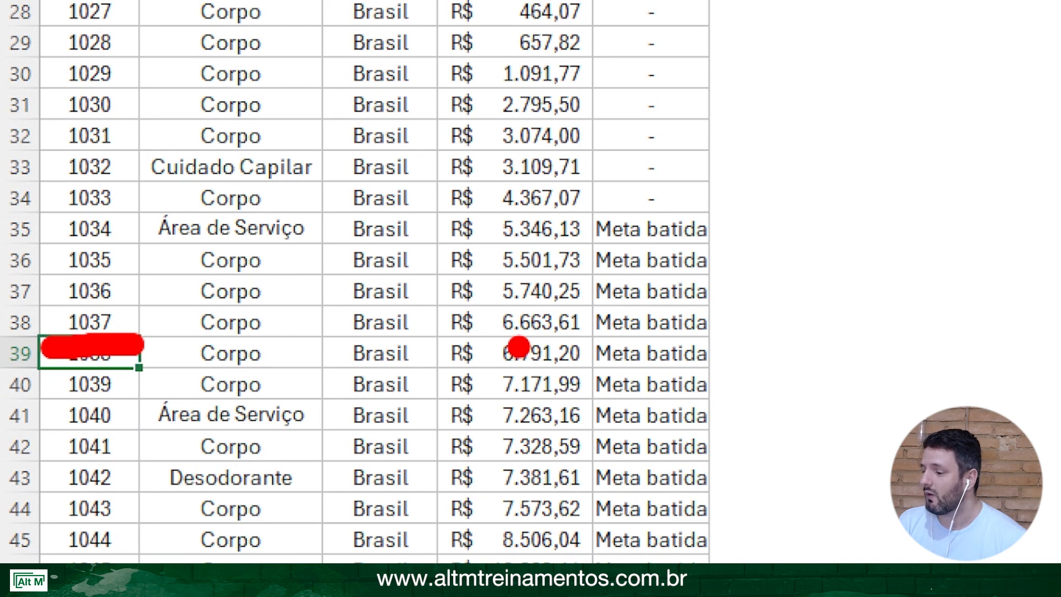
pyautogui.moveTo(516, 347); pyautogui.dragTo(614, 341)
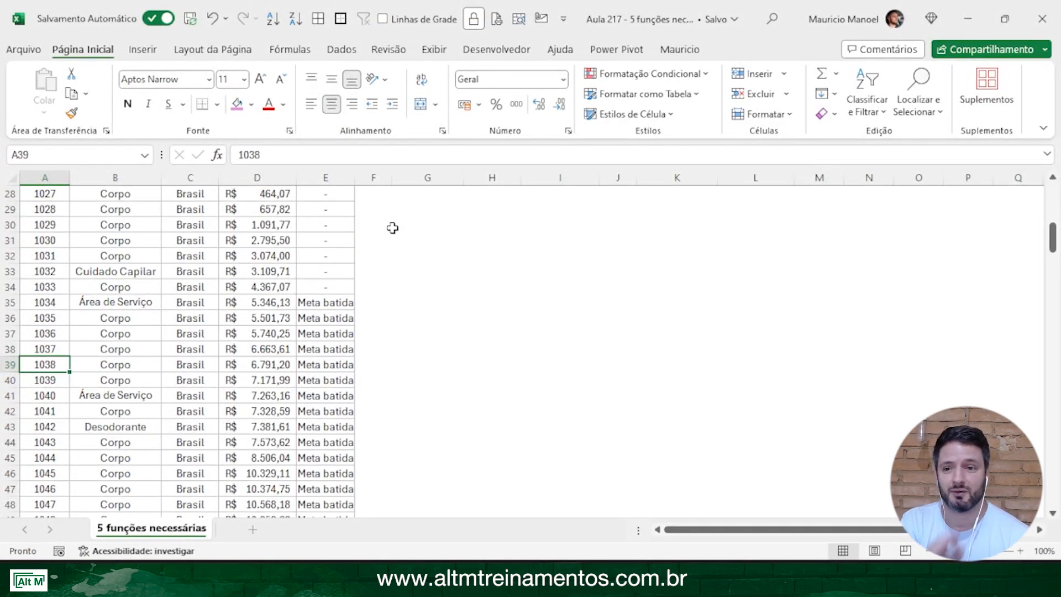
# Step: Increase the font size of cell H1, the input cell beside Código, to 16
pyautogui.scroll(9, 387, 237)
pyautogui.keyDown('ctrl'); pyautogui.scroll(3, 337, 287); pyautogui.keyUp('ctrl')
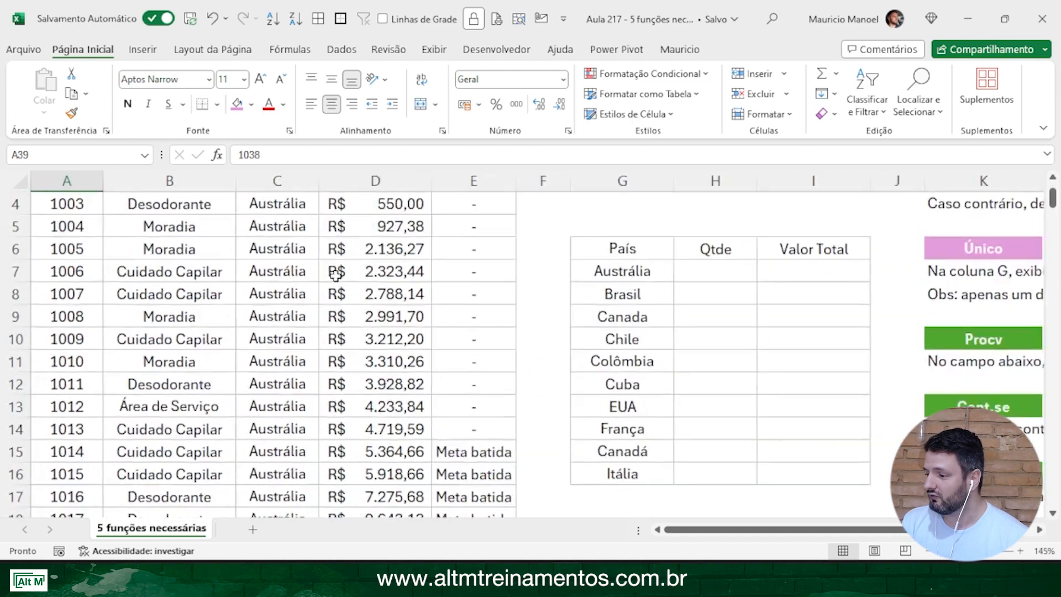
pyautogui.scroll(1, 336, 276)
pyautogui.click(715, 203)
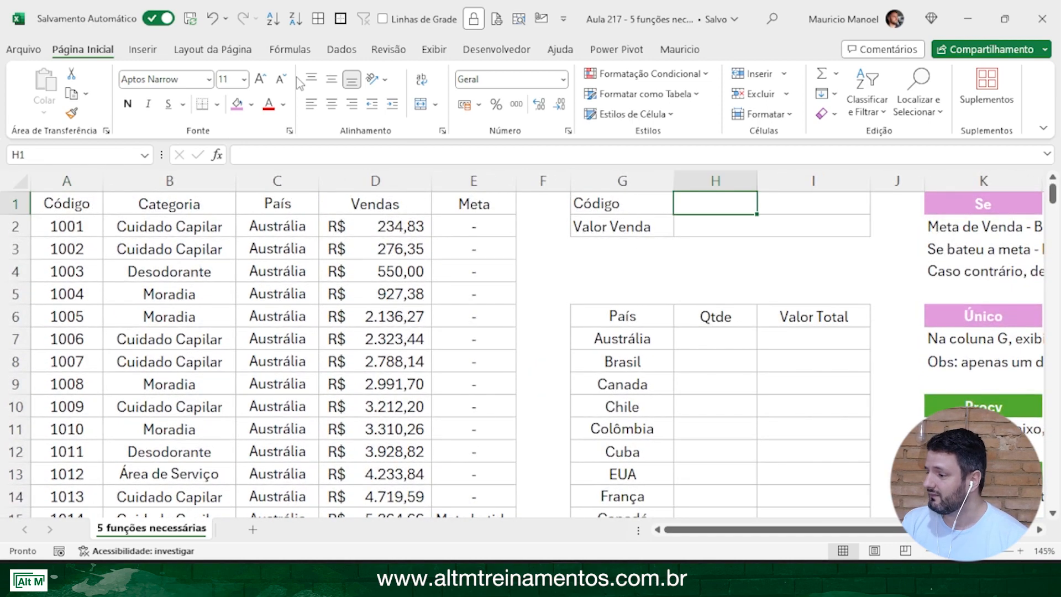
pyautogui.click(263, 80)
pyautogui.click(263, 79)
pyautogui.click(264, 79)
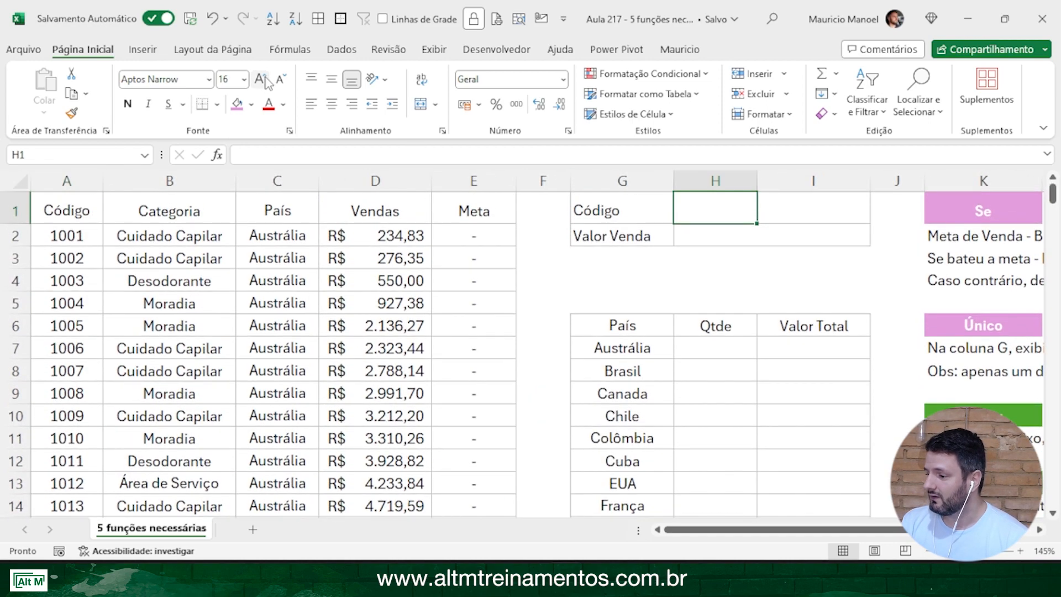
# Step: Start a PROCV formula in H2, beside Valor Venda, with H1 as the lookup value
pyautogui.click(717, 230)
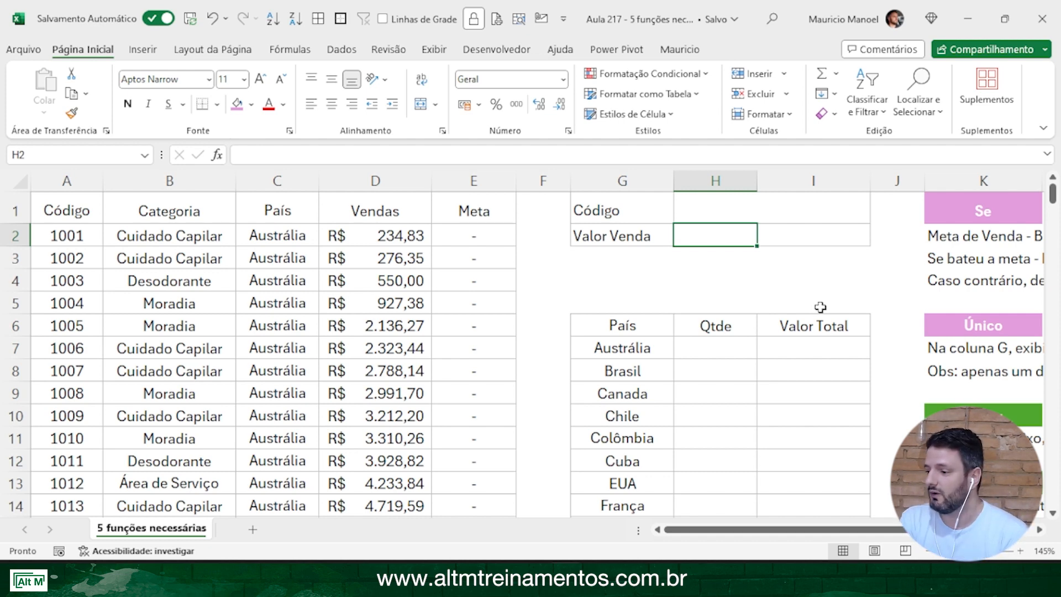
pyautogui.write('=p')
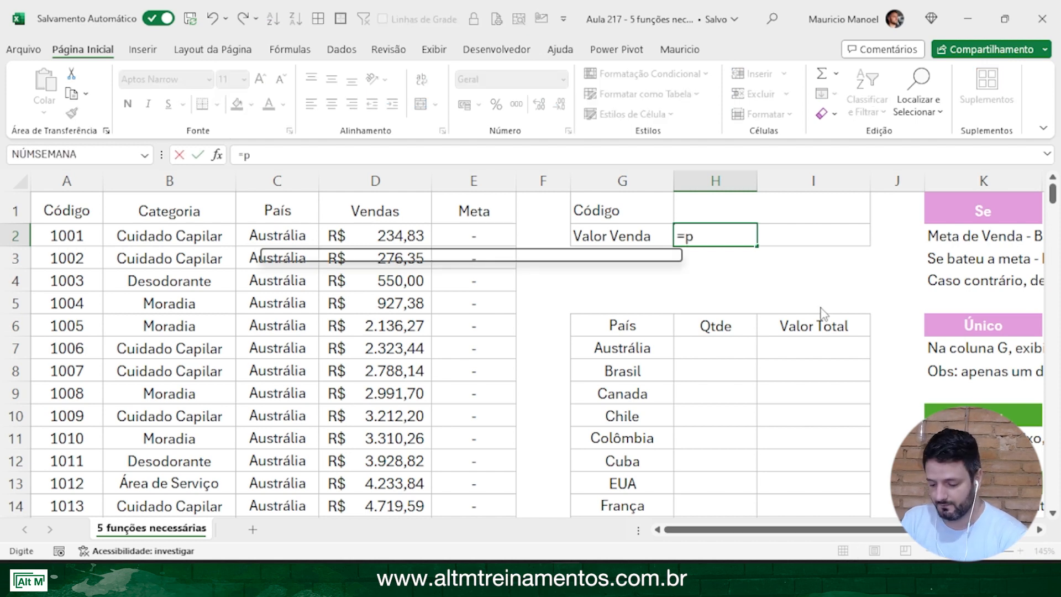
pyautogui.write('rocv(')
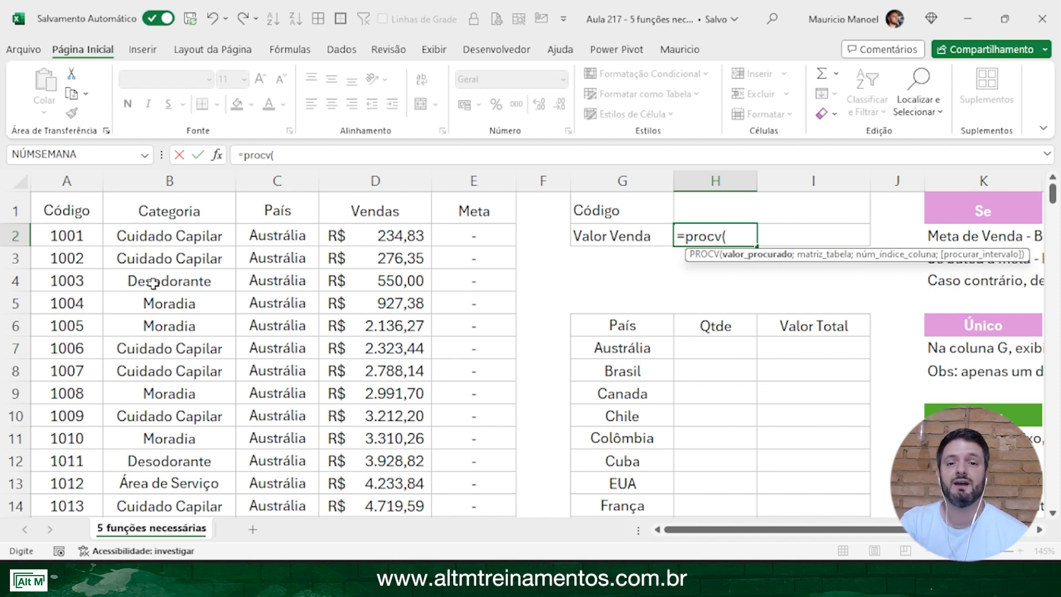
pyautogui.click(705, 206)
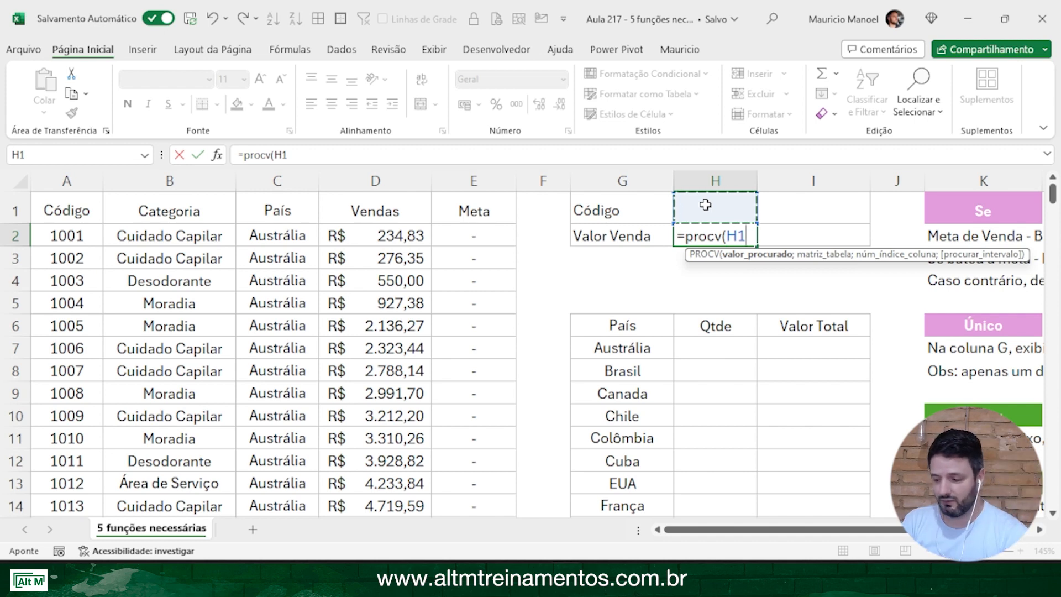
pyautogui.write(';')
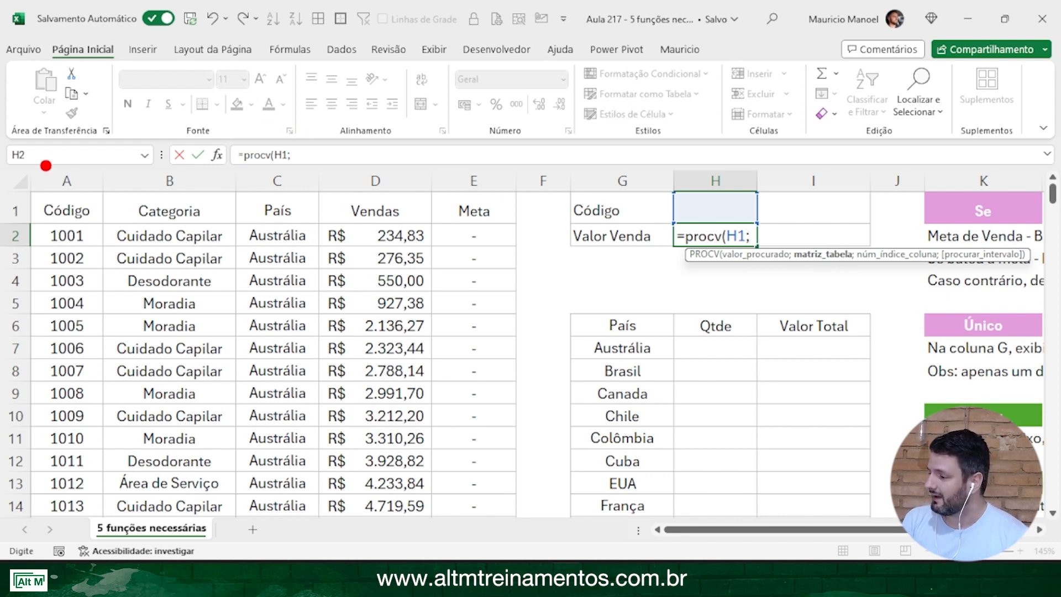
pyautogui.moveTo(25, 196)
pyautogui.mouseDown()
pyautogui.moveTo(136, 159)
pyautogui.moveTo(375, 164)
pyautogui.moveTo(451, 173)
pyautogui.moveTo(449, 214)
pyautogui.mouseUp()
pyautogui.moveTo(73, 169); pyautogui.dragTo(74, 38)
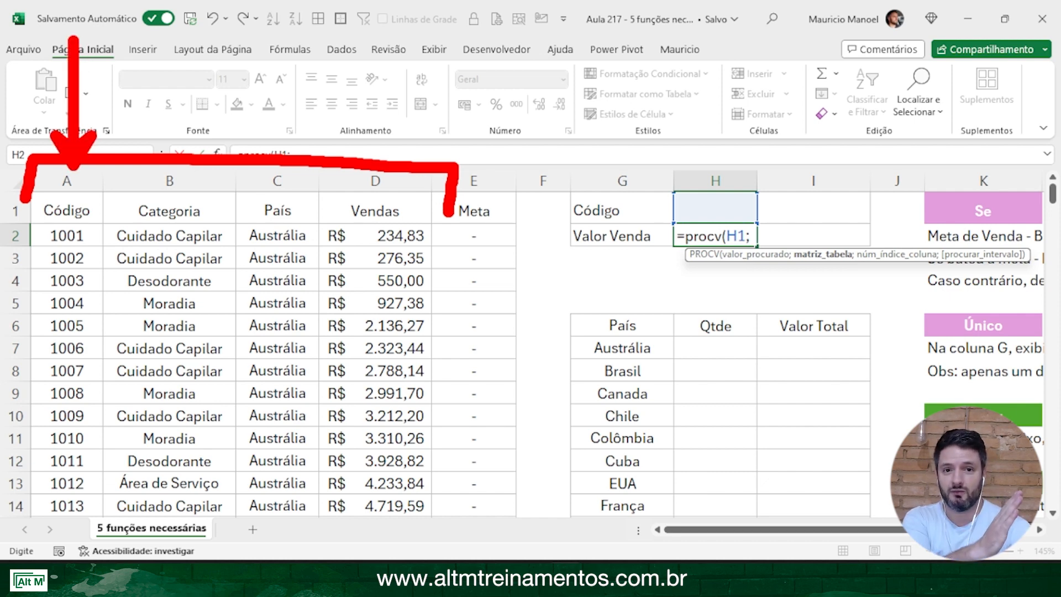
pyautogui.moveTo(376, 159); pyautogui.dragTo(374, 60)
pyautogui.press('Escape')
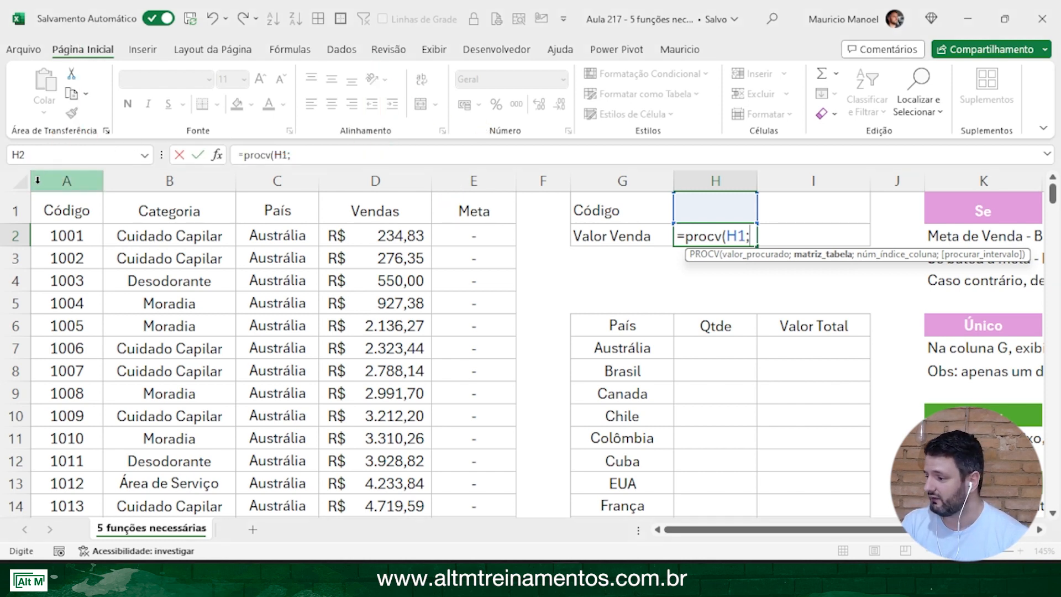
# Step: Complete the PROCV formula in H2 with table A:D, column index 4 and exact match 0
pyautogui.moveTo(53, 176); pyautogui.dragTo(419, 169)
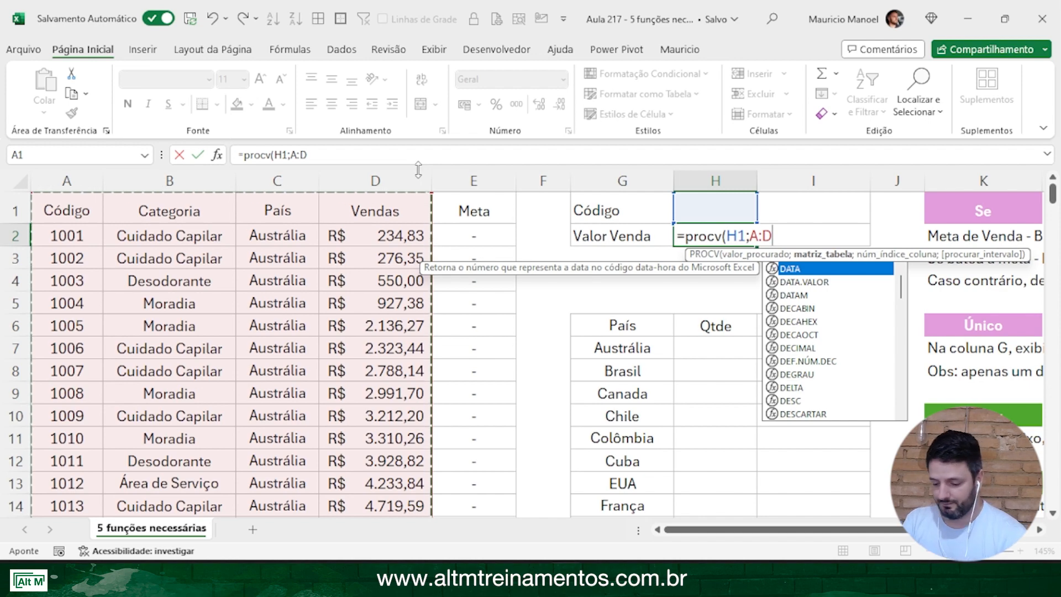
pyautogui.write(';')
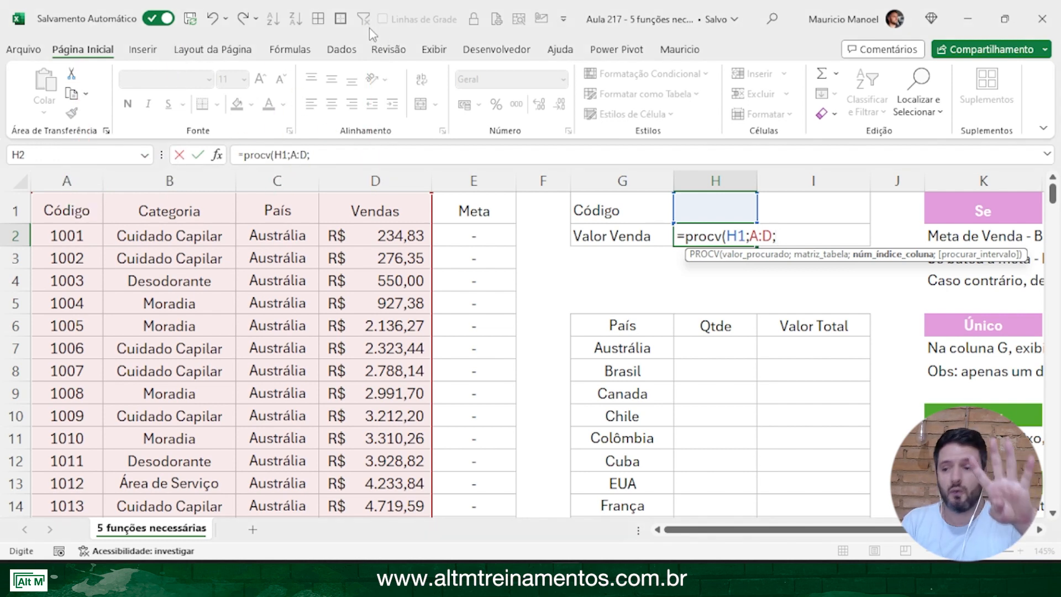
pyautogui.write('4')
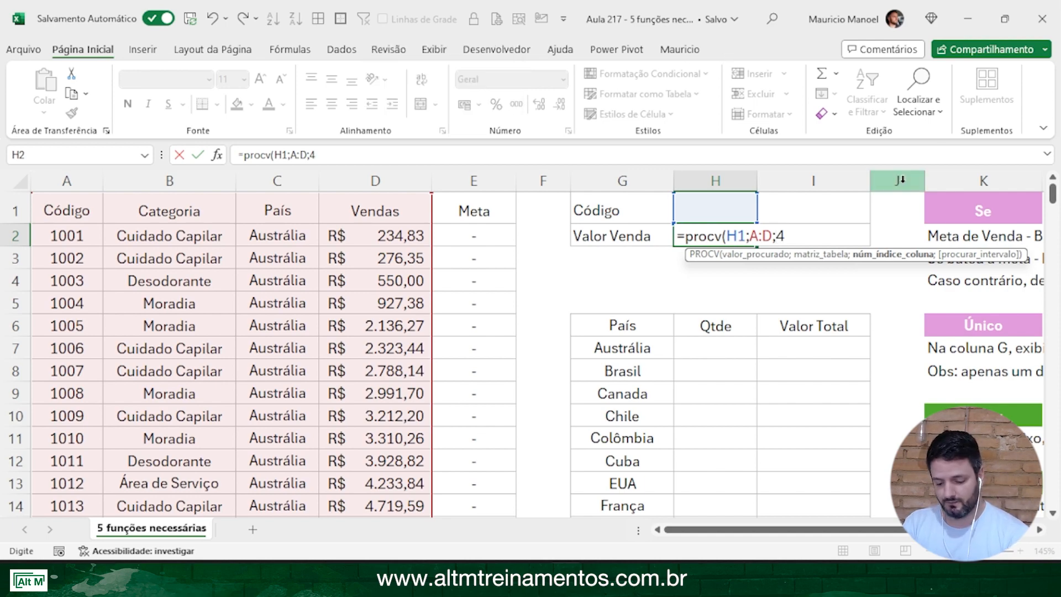
pyautogui.write(';')
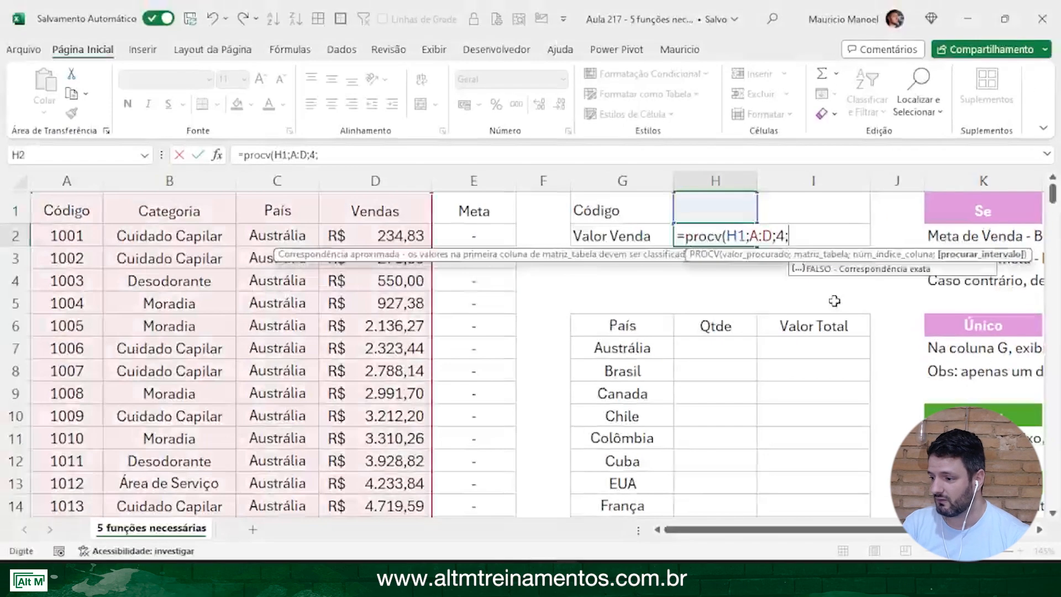
pyautogui.write('0')
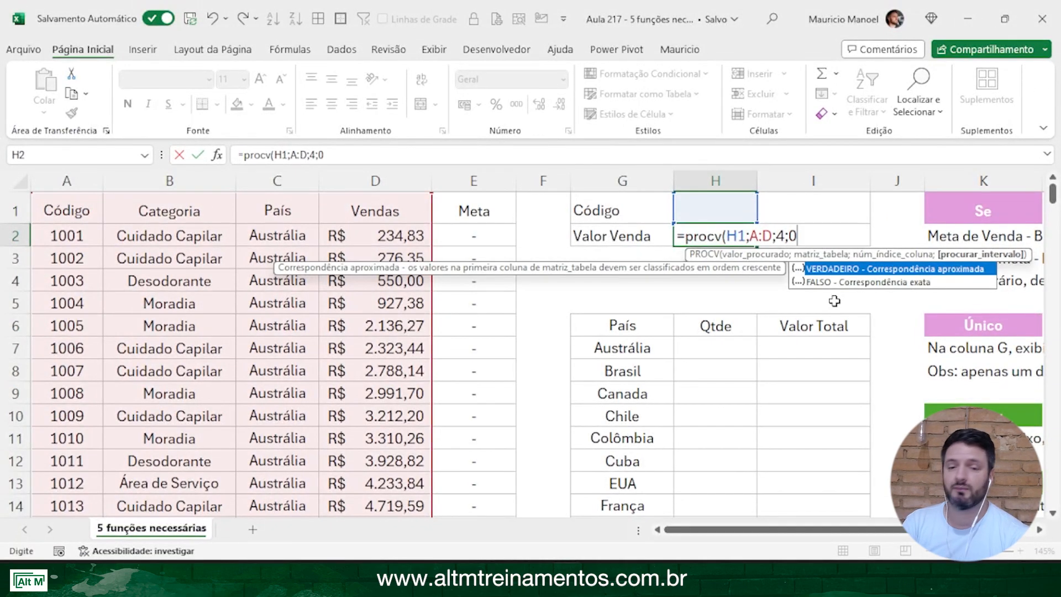
pyautogui.write(')')
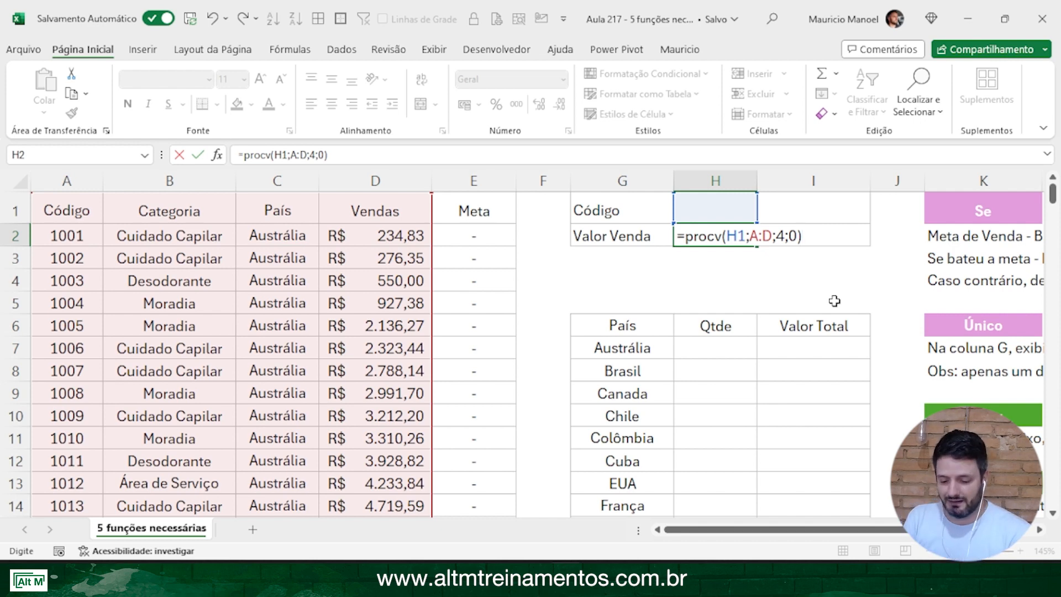
pyautogui.press('Return')
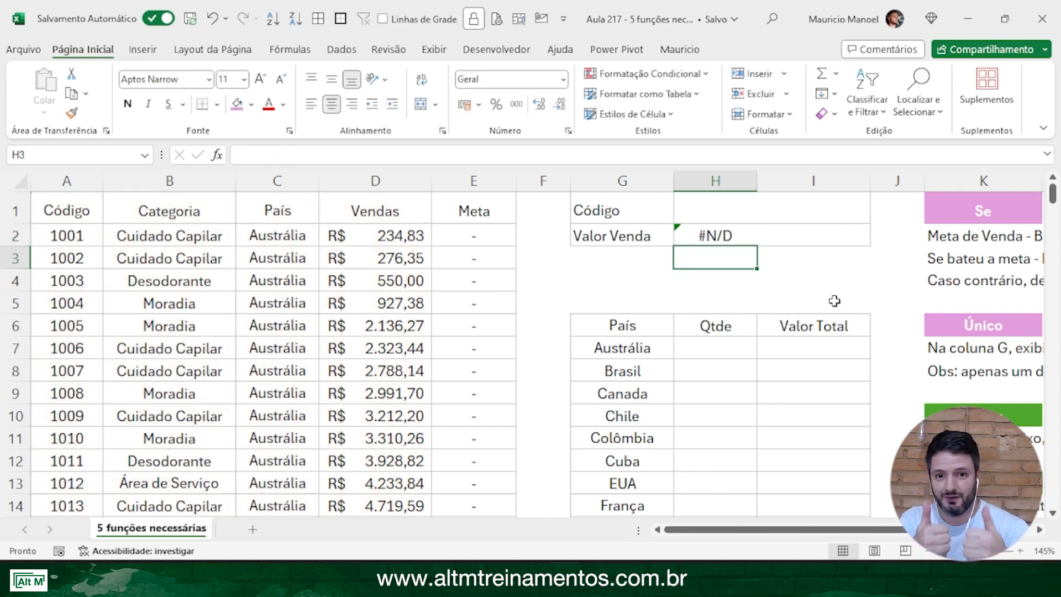
# Step: Enter code 1037 in H1 to test the sales lookup
pyautogui.click(691, 214)
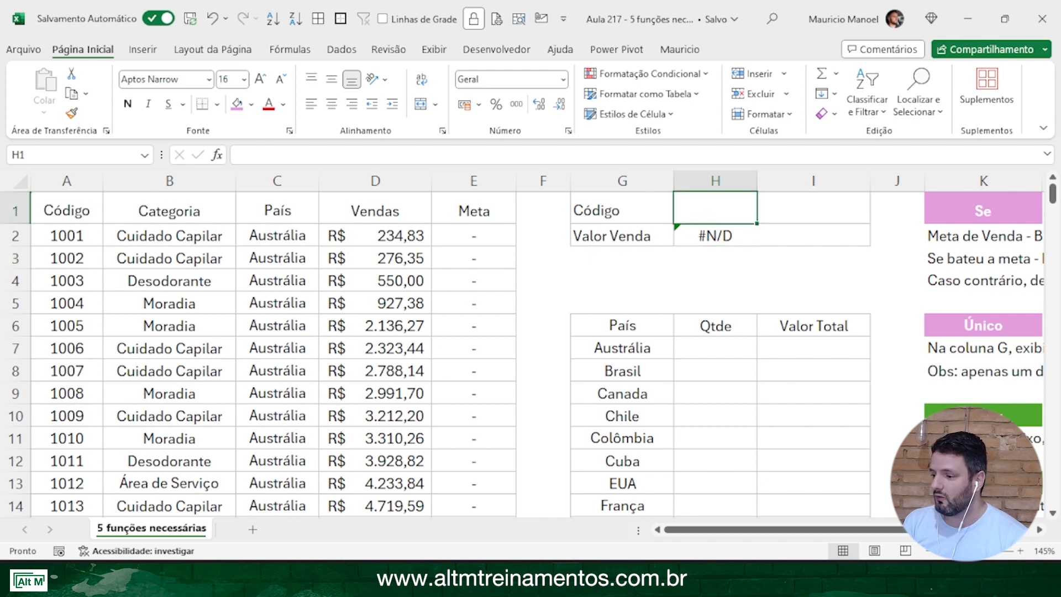
pyautogui.write('1037')
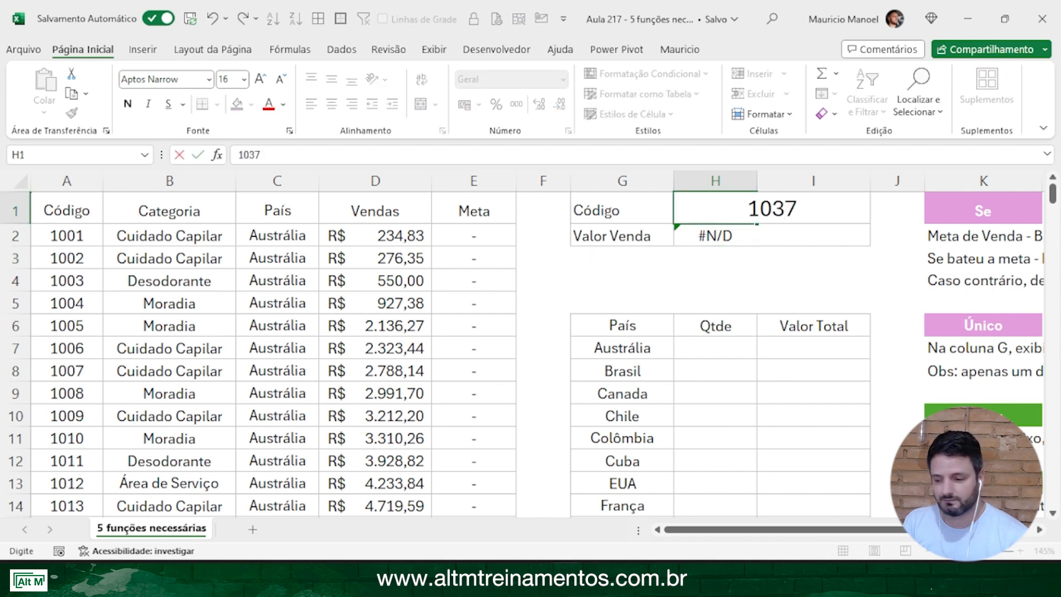
pyautogui.press('Return')
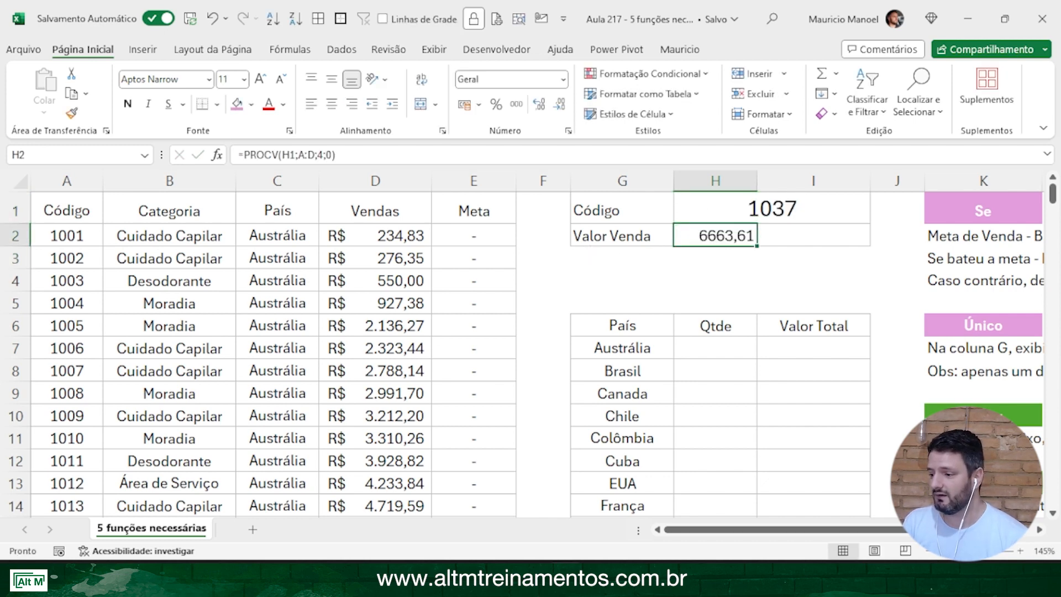
# Step: Merge and centre H2:I2, the Valor Venda result, and format it as currency (Moeda)
pyautogui.click(466, 104)
pyautogui.moveTo(752, 236); pyautogui.dragTo(818, 236)
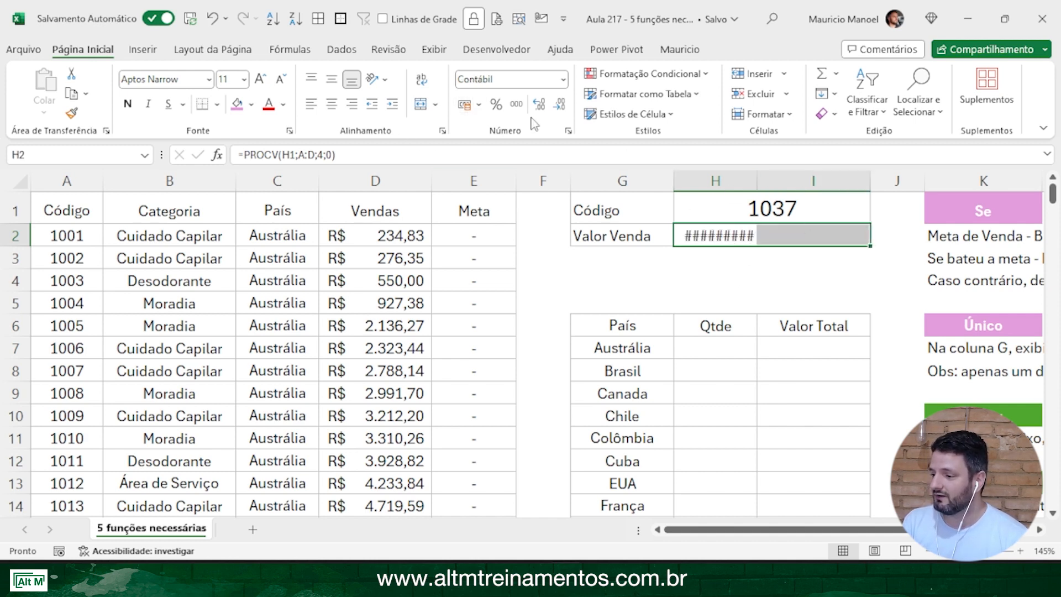
pyautogui.click(421, 105)
pyautogui.click(784, 300)
pyautogui.click(783, 234)
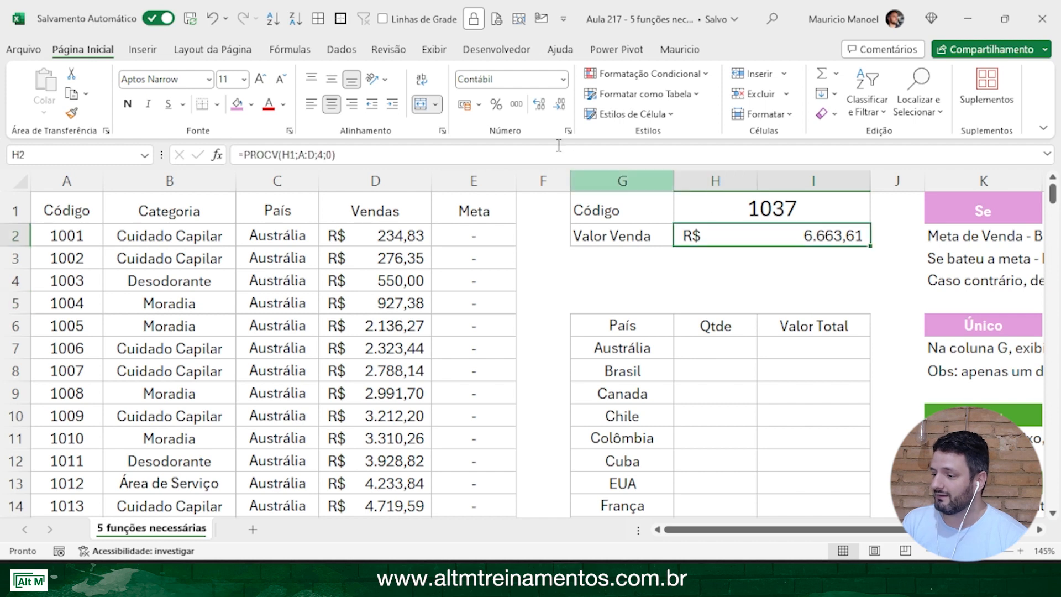
pyautogui.hotkey('ctrl', 'shift', '4')
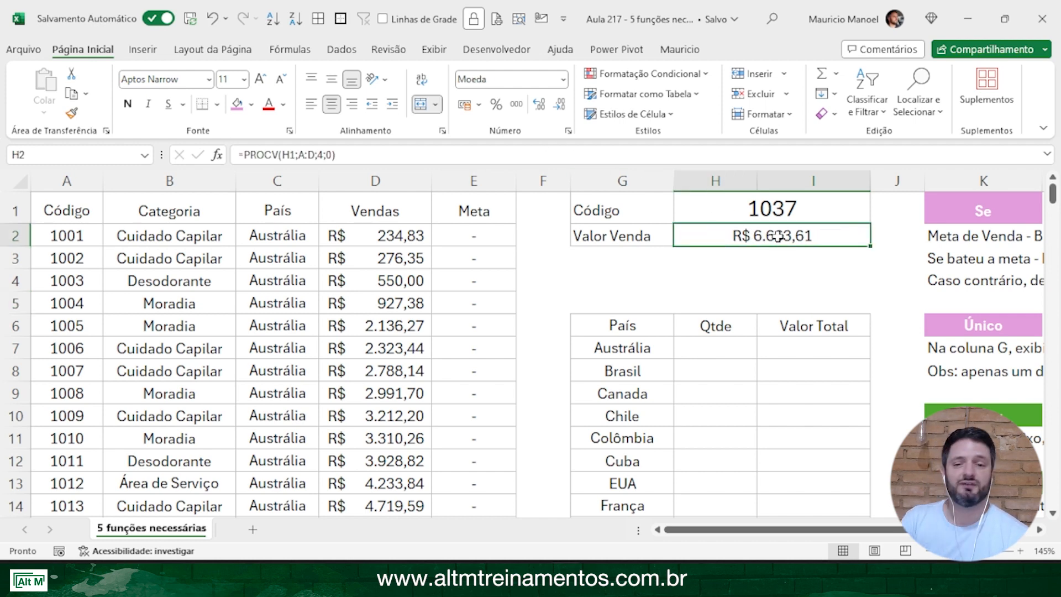
# Step: Change the lookup code in H1 to 1040
pyautogui.click(771, 208)
pyautogui.click(713, 215)
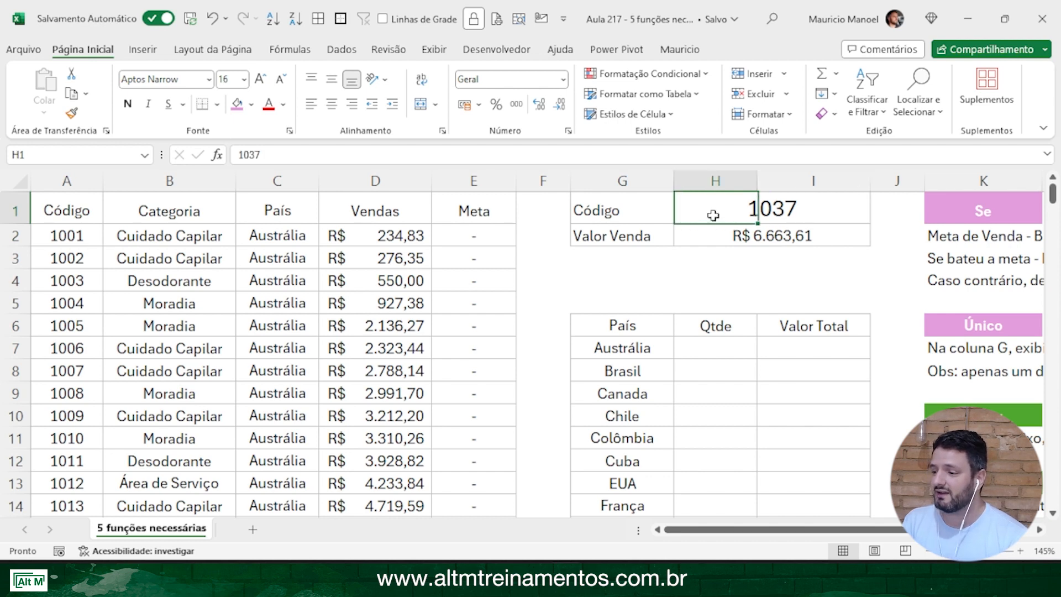
pyautogui.write('1040')
pyautogui.press('Return')
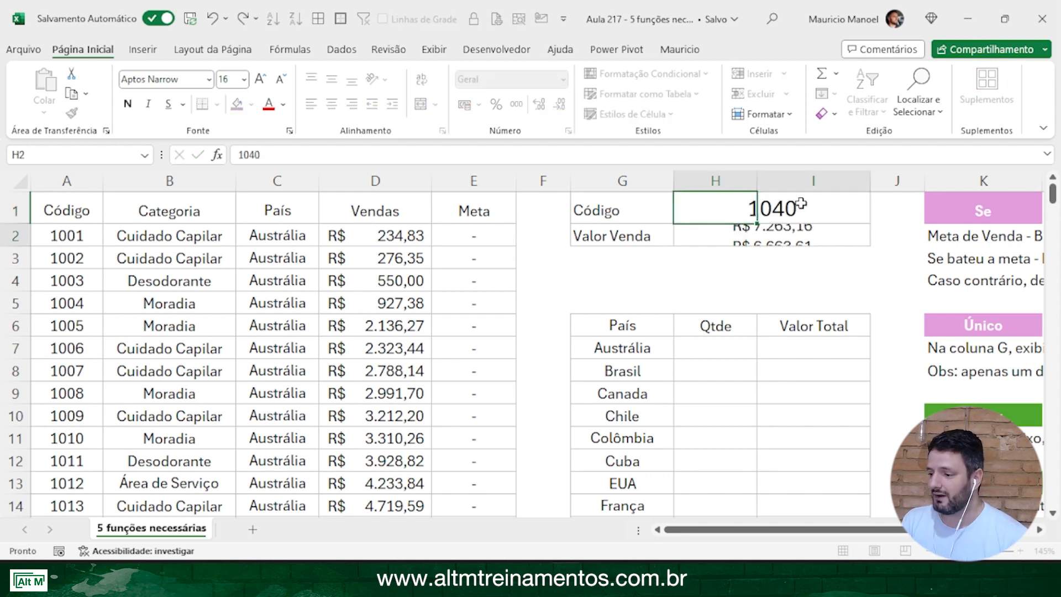
# Step: Set the lookup code in H1 to 1001, the first code in the sales table
pyautogui.click(728, 208)
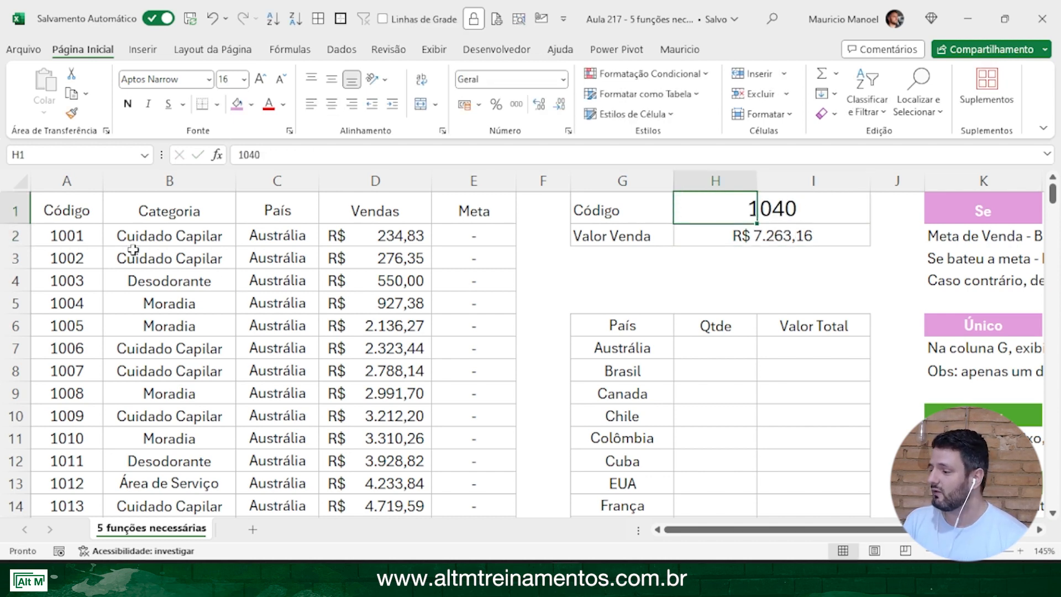
pyautogui.click(82, 235)
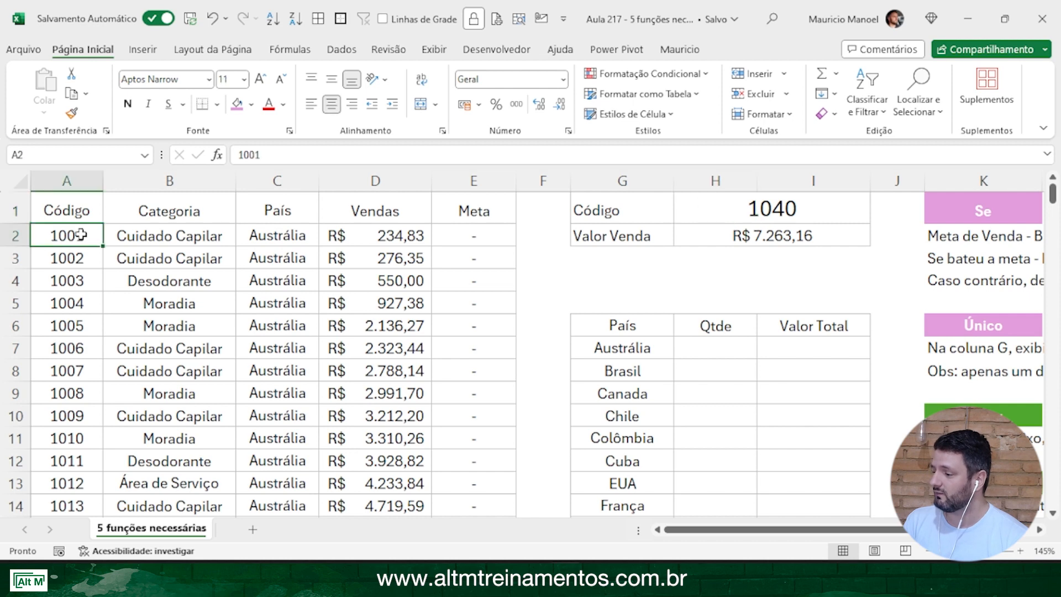
pyautogui.click(702, 197)
pyautogui.write('1001')
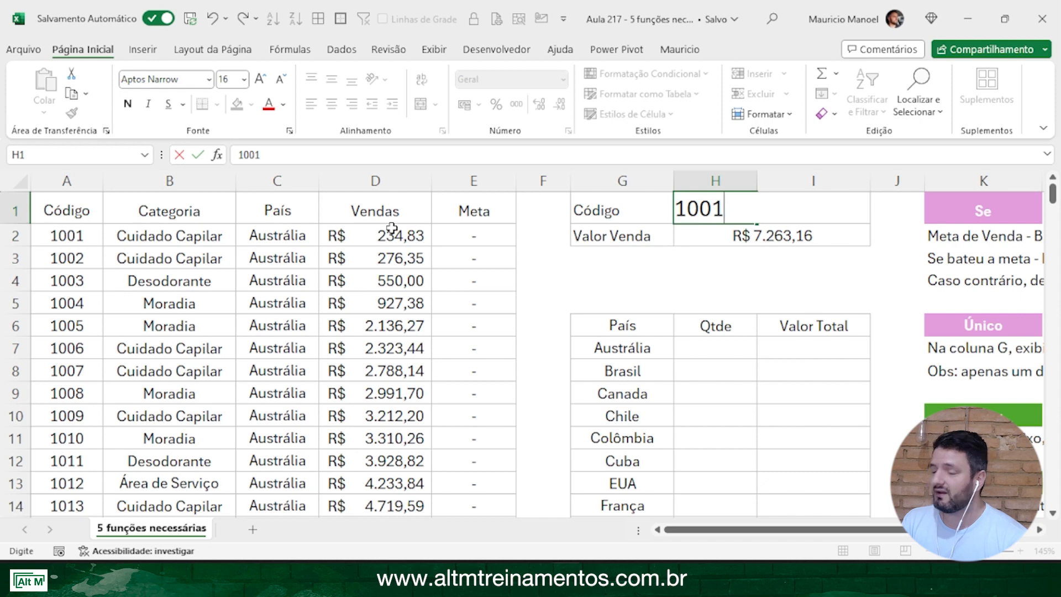
pyautogui.press('Return')
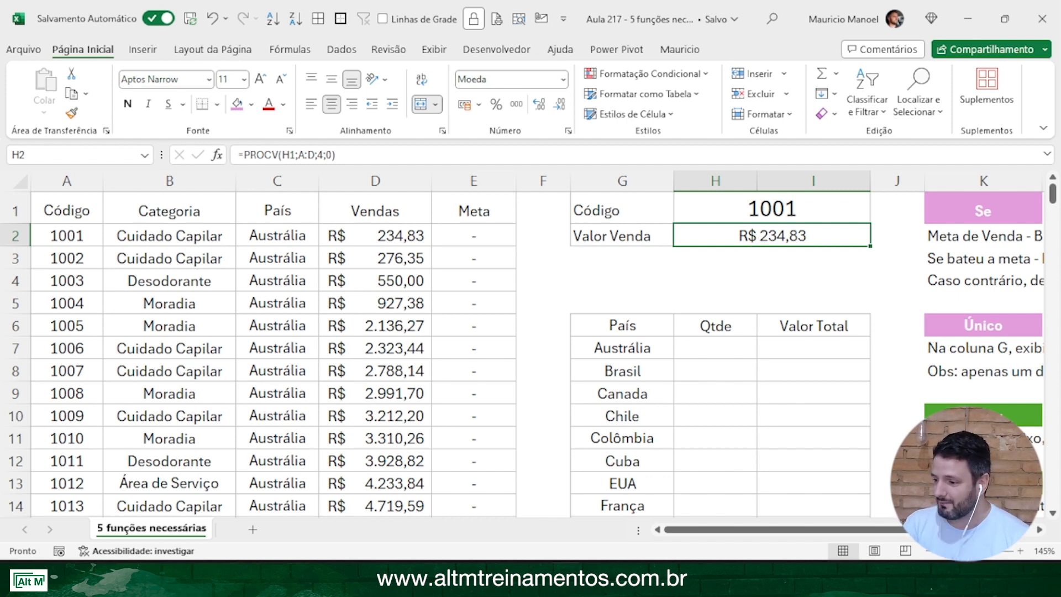
# Step: Copy the Único heading's formatting in K6 to the Procv heading in K10
pyautogui.click(980, 328)
pyautogui.scroll(-2, 799, 378)
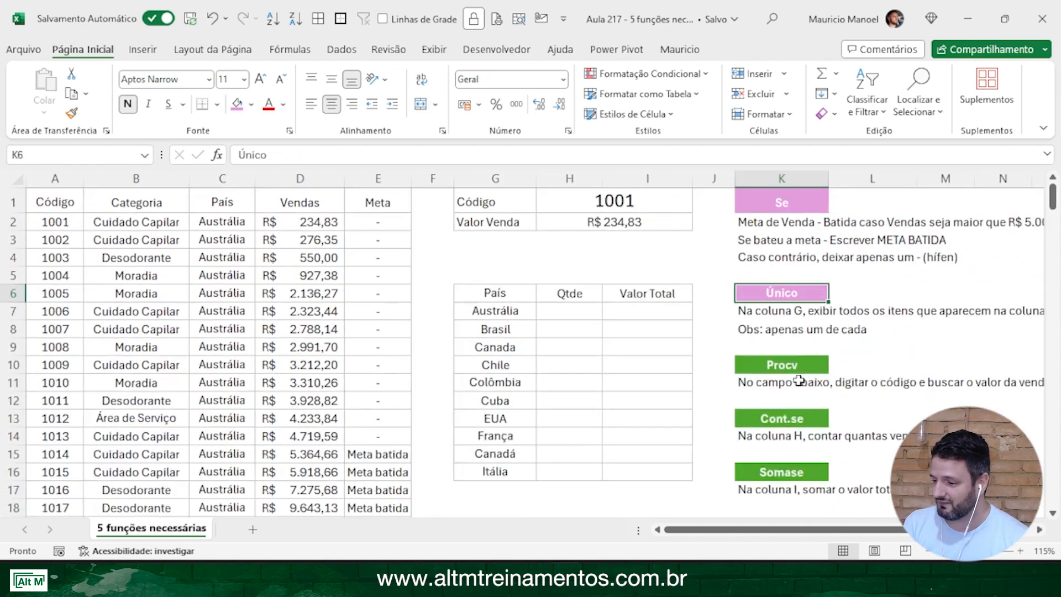
pyautogui.click(792, 370)
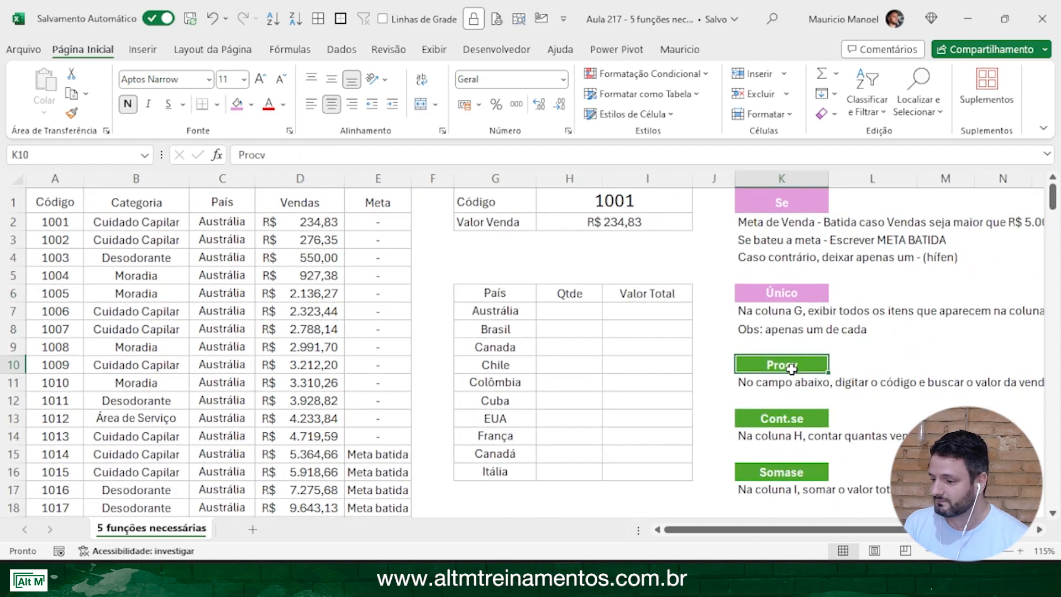
pyautogui.click(768, 291)
pyautogui.click(72, 112)
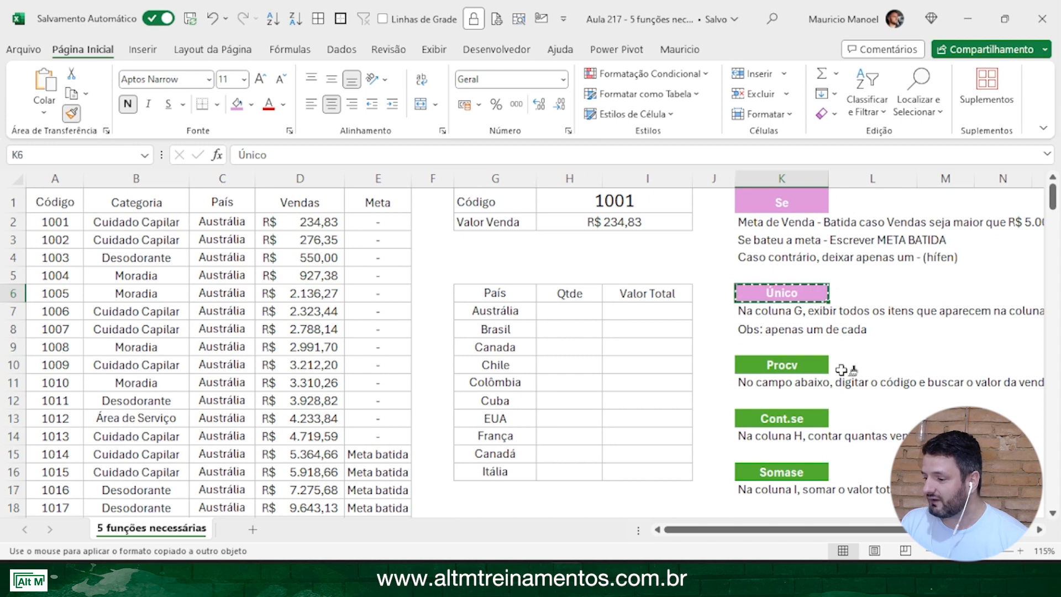
pyautogui.click(807, 365)
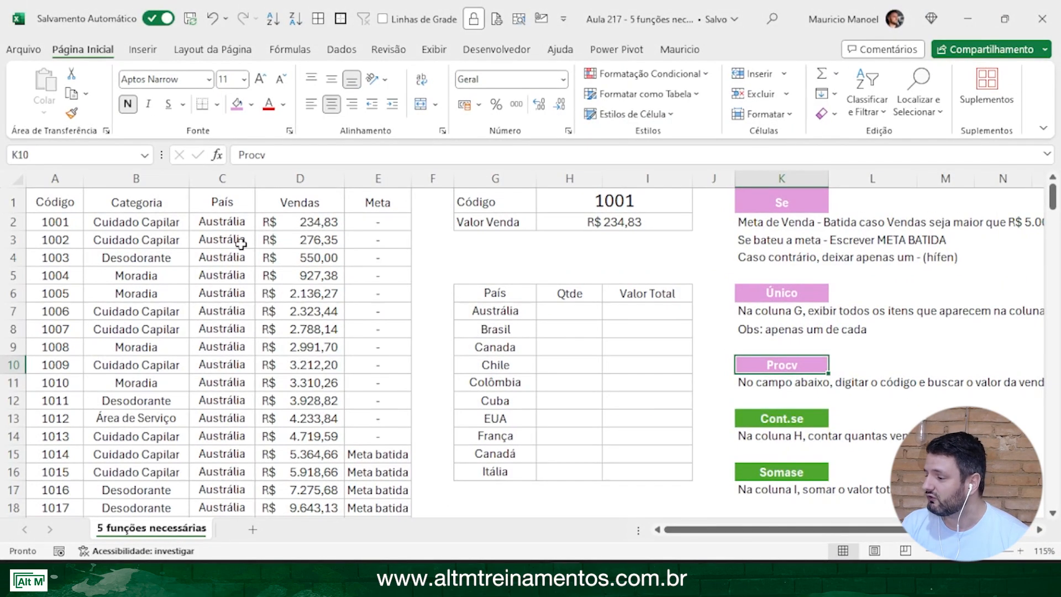
# Step: Examine the Vendas values, the Somase task and the Austrália entries in the País column
pyautogui.click(287, 237)
pyautogui.moveTo(287, 237); pyautogui.dragTo(307, 423)
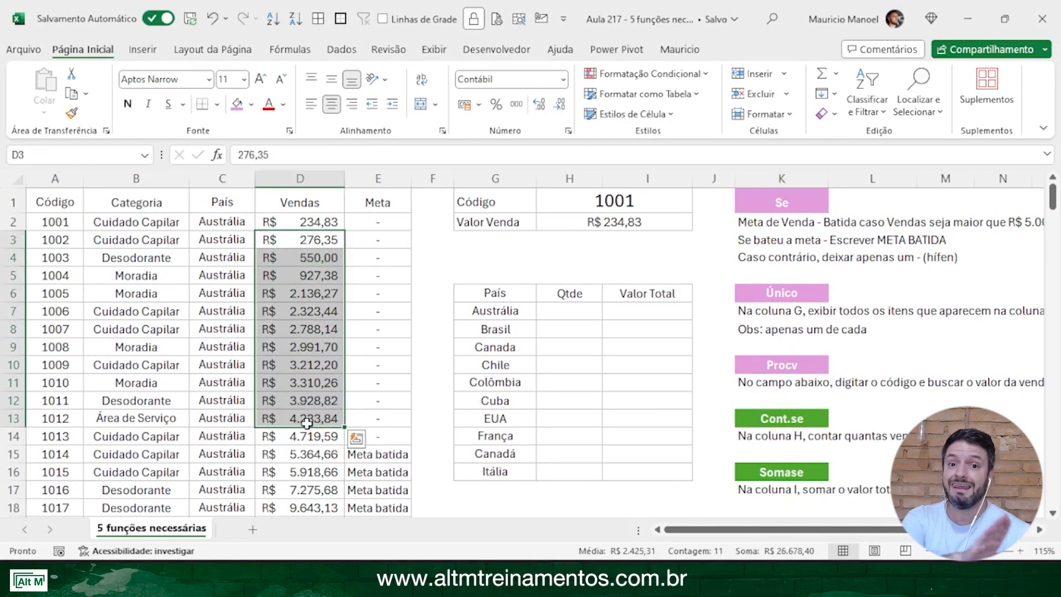
pyautogui.moveTo(314, 224); pyautogui.dragTo(314, 405)
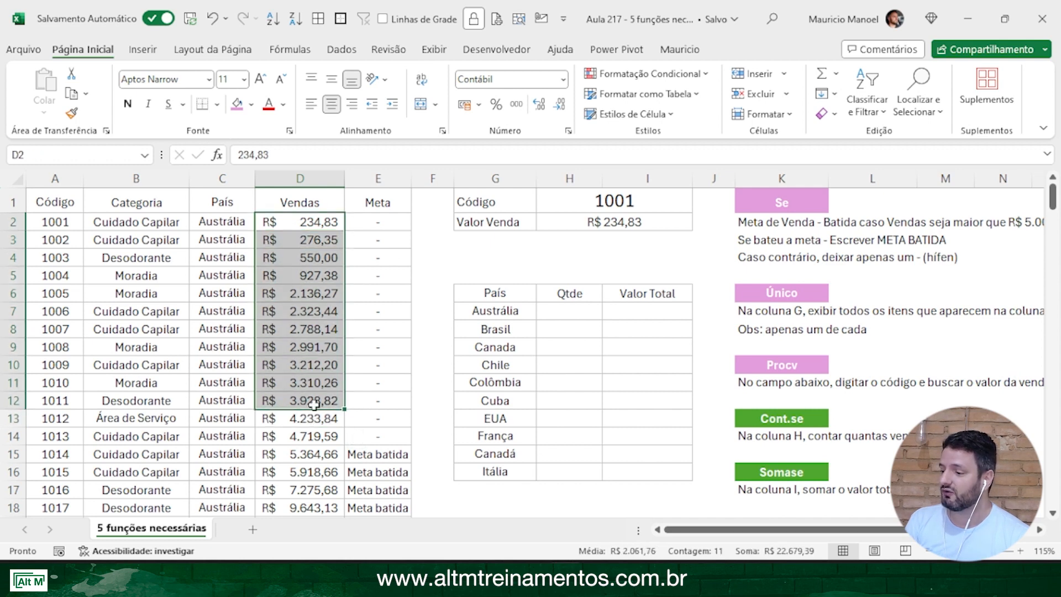
pyautogui.click(795, 473)
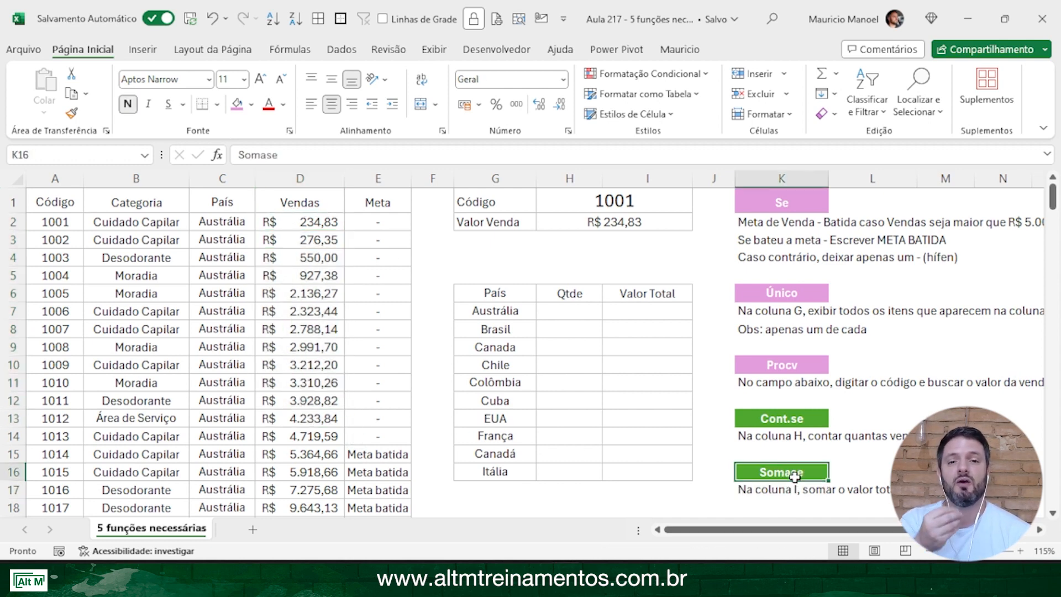
pyautogui.click(509, 311)
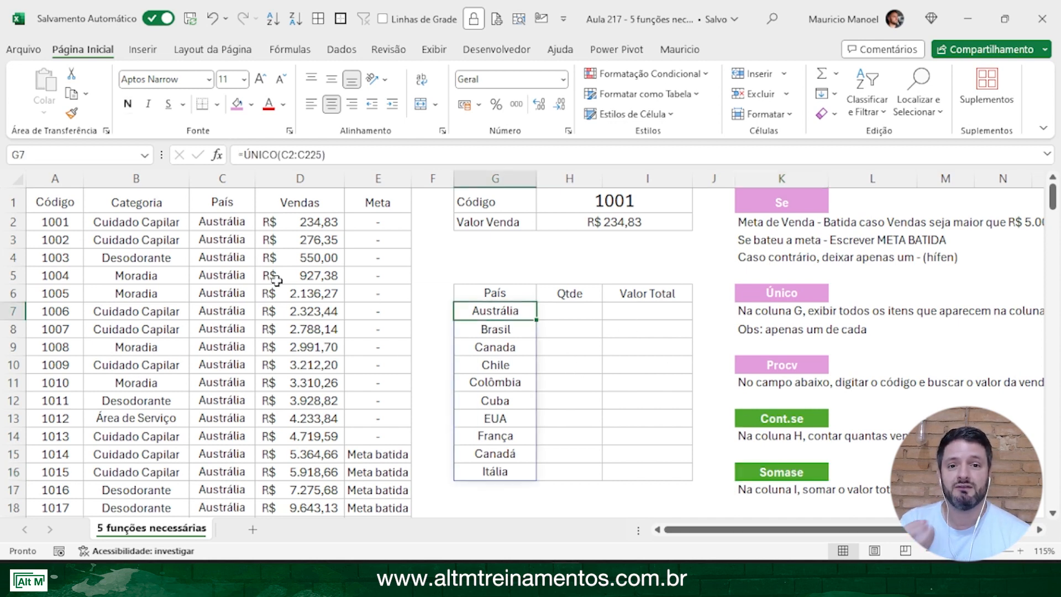
pyautogui.moveTo(223, 222); pyautogui.dragTo(231, 334)
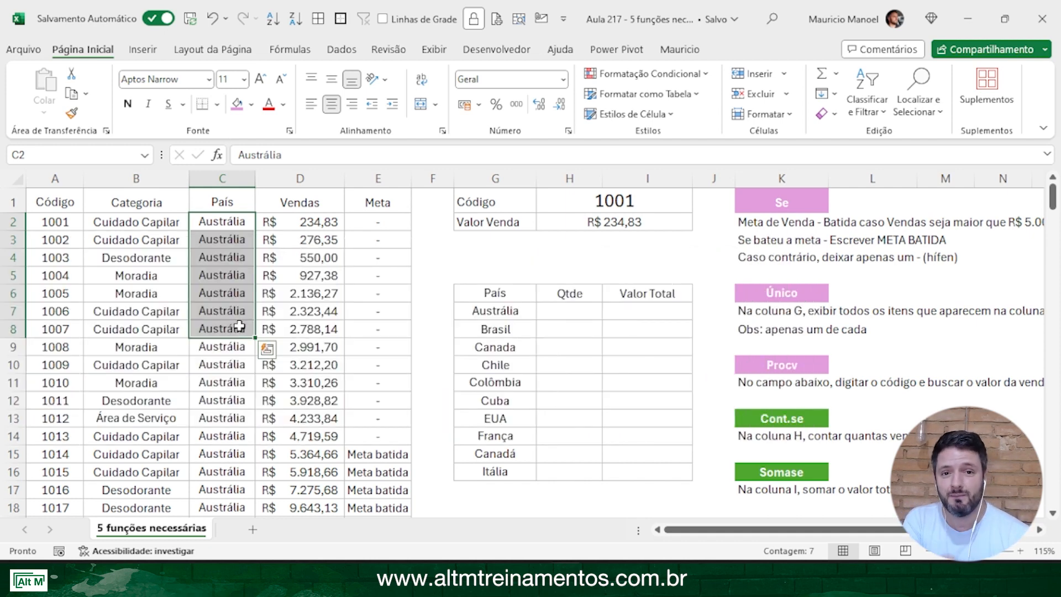
# Step: Increase the font size of H7, the Qtde cell for Austrália, to 18
pyautogui.click(567, 316)
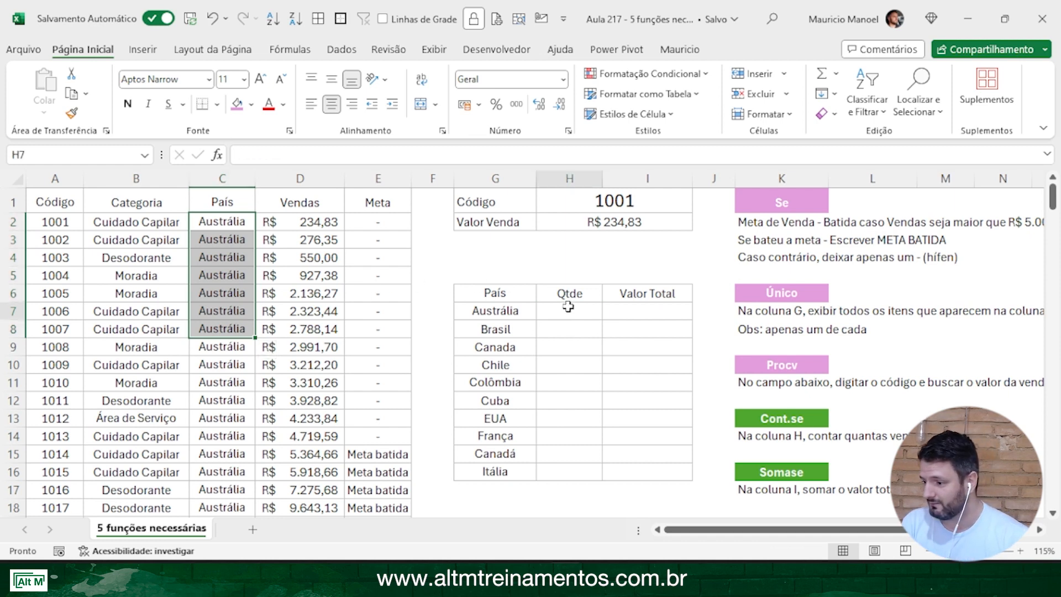
pyautogui.click(261, 79)
pyautogui.click(261, 79)
pyautogui.click(261, 79)
pyautogui.click(261, 79)
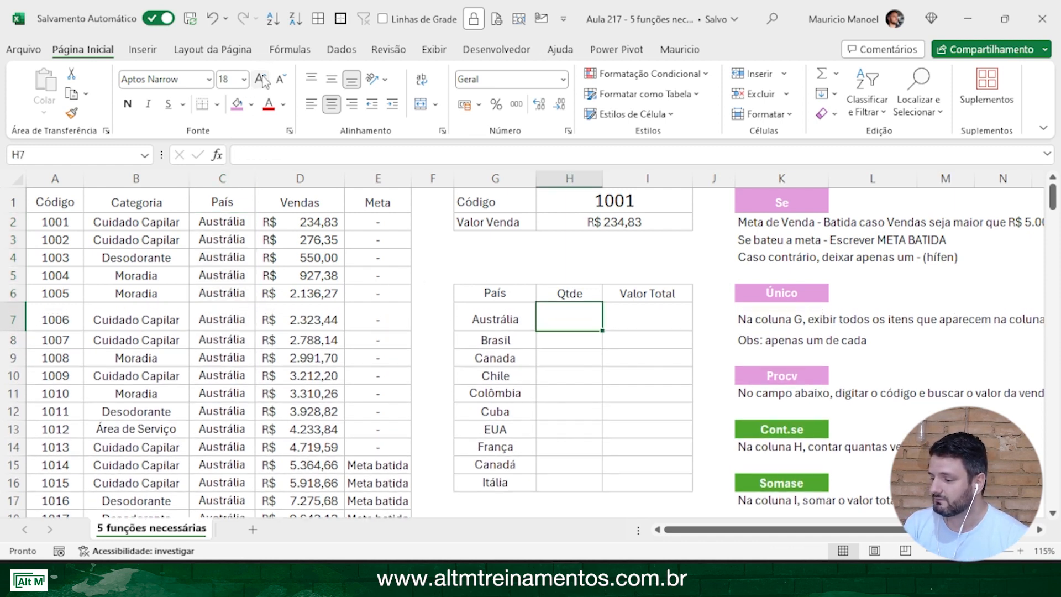
# Step: Begin a counting formula in H7, the Qtde cell for Austrália, with =cont
pyautogui.write('=conm')
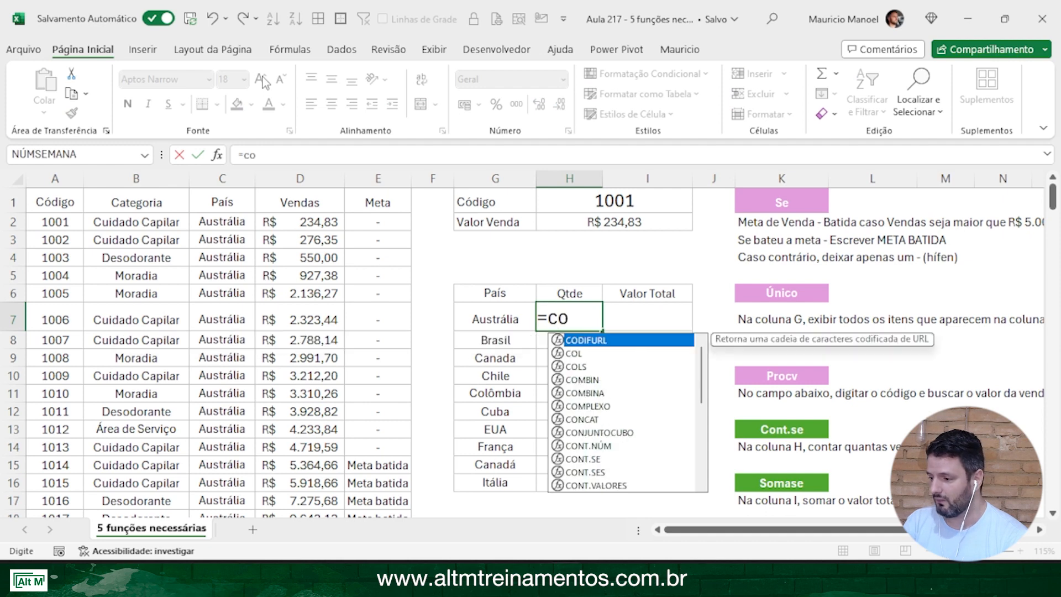
pyautogui.press('BackSpace')
pyautogui.press('Down')
pyautogui.press('Down')
pyautogui.press('Down')
pyautogui.press('Down')
pyautogui.press('Down')
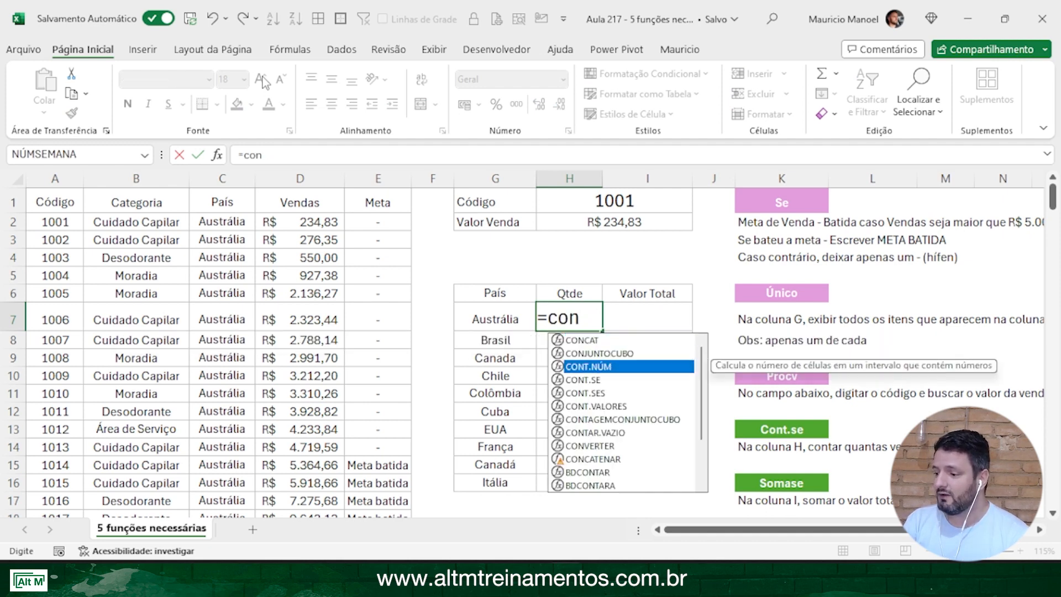
pyautogui.press('Up')
pyautogui.write('t')
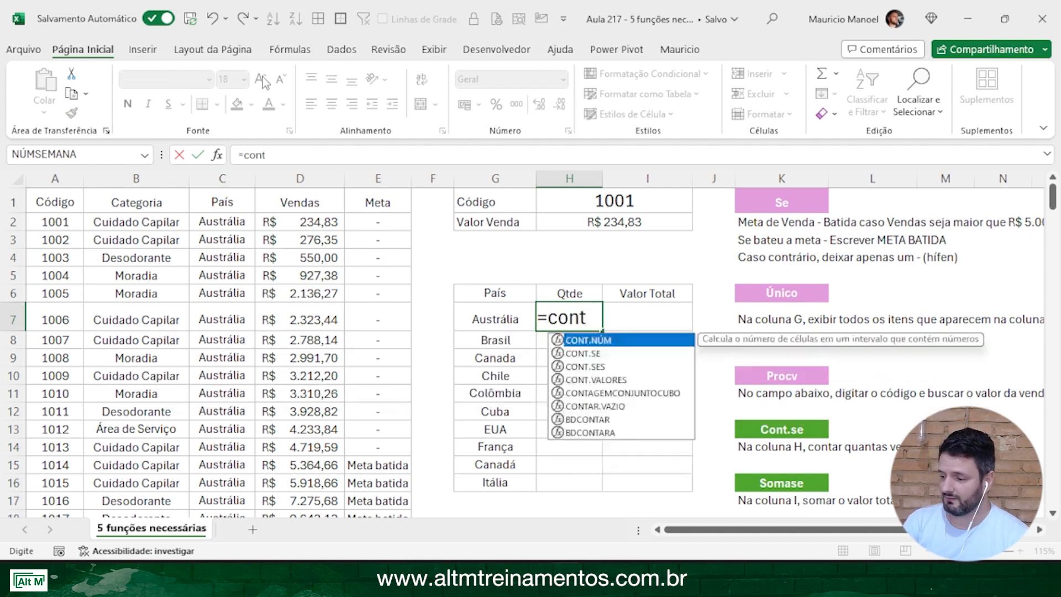
# Step: Browse the suggested counting functions and their descriptions for the formula in H7, from CONT.NÚM to CONTAR.VAZIO, returning to CONT.SE
pyautogui.press('Down')
pyautogui.press('Down')
pyautogui.press('Down')
pyautogui.press('Down')
pyautogui.press('Down')
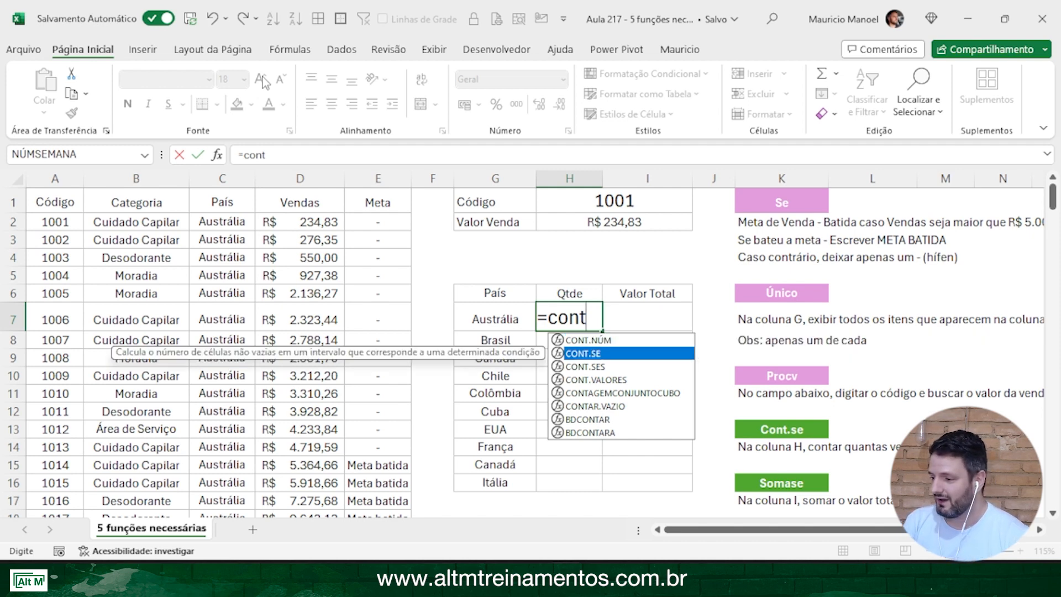
pyautogui.press('Up')
pyautogui.press('Up')
pyautogui.press('Up')
pyautogui.press('Up')
pyautogui.press('Up')
pyautogui.press('Down')
pyautogui.press('Down')
pyautogui.press('Down')
pyautogui.press('Down')
pyautogui.press('Down')
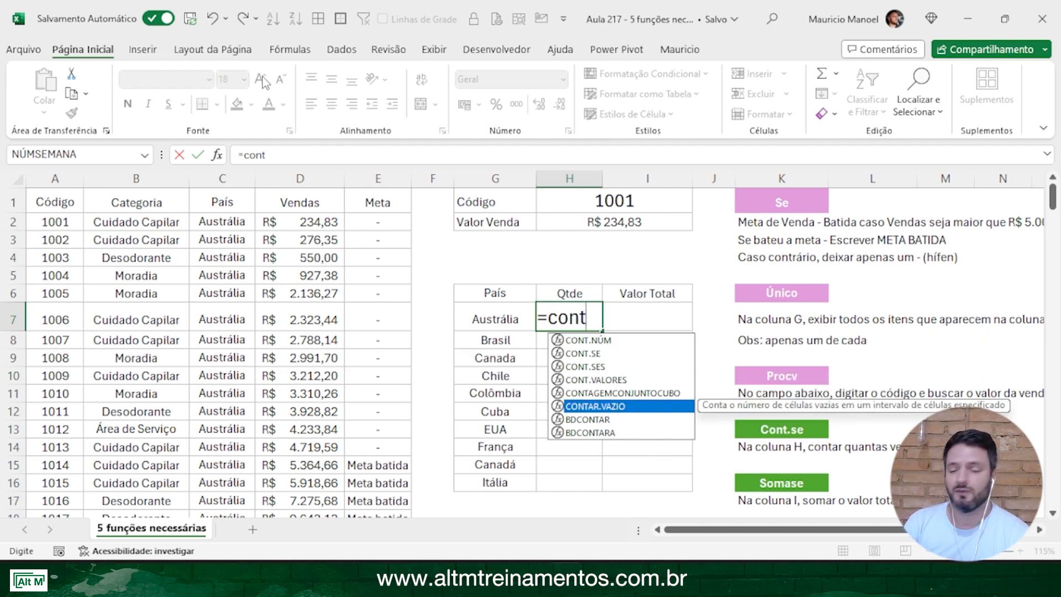
pyautogui.press('Up')
pyautogui.press('Up')
pyautogui.press('Up')
pyautogui.press('Up')
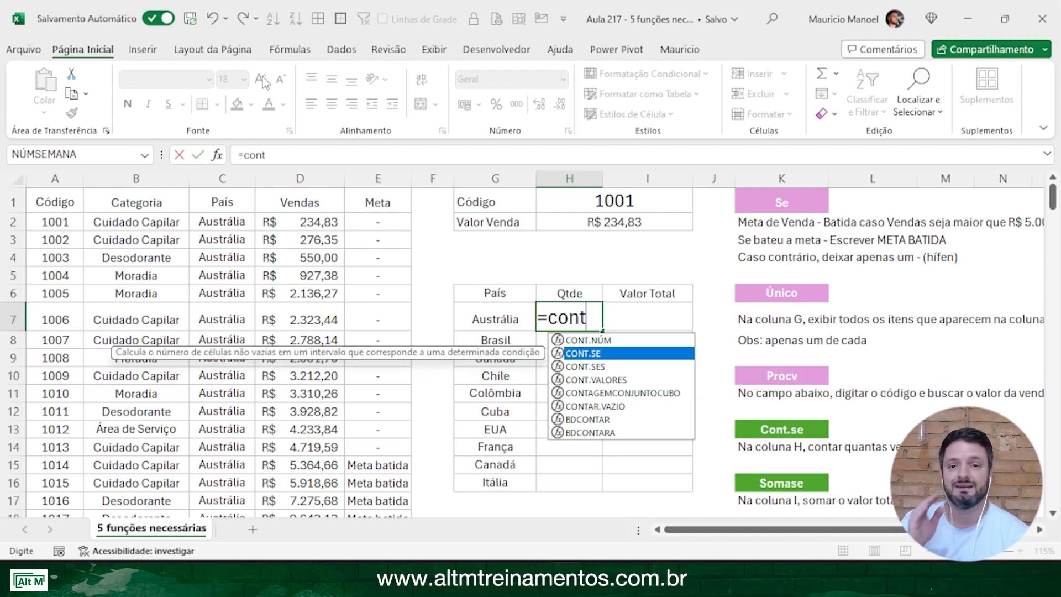
# Step: Use CONT.SE for the H7 formula and give the whole País column, C:C, as its interval
pyautogui.doubleClick(579, 353)
pyautogui.hotkey('ctrl', '1')
pyautogui.click(577, 352)
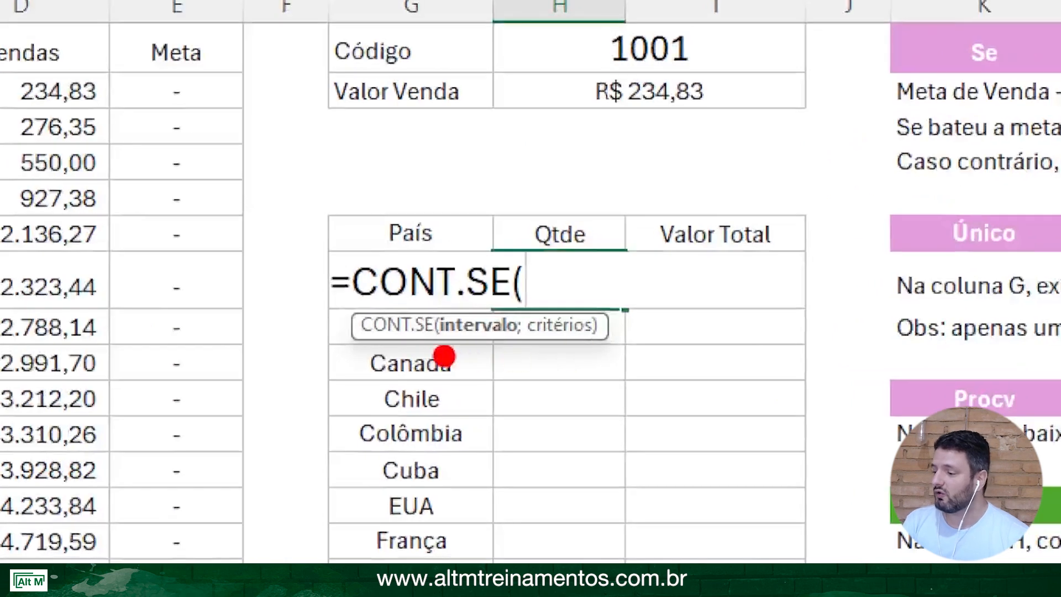
pyautogui.moveTo(429, 356); pyautogui.dragTo(613, 360)
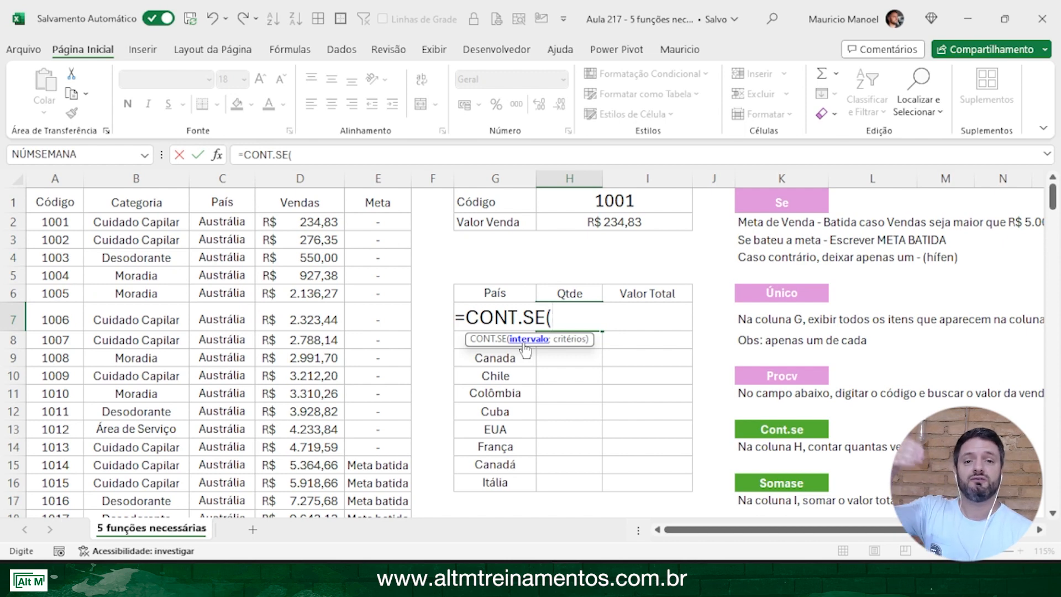
pyautogui.click(226, 178)
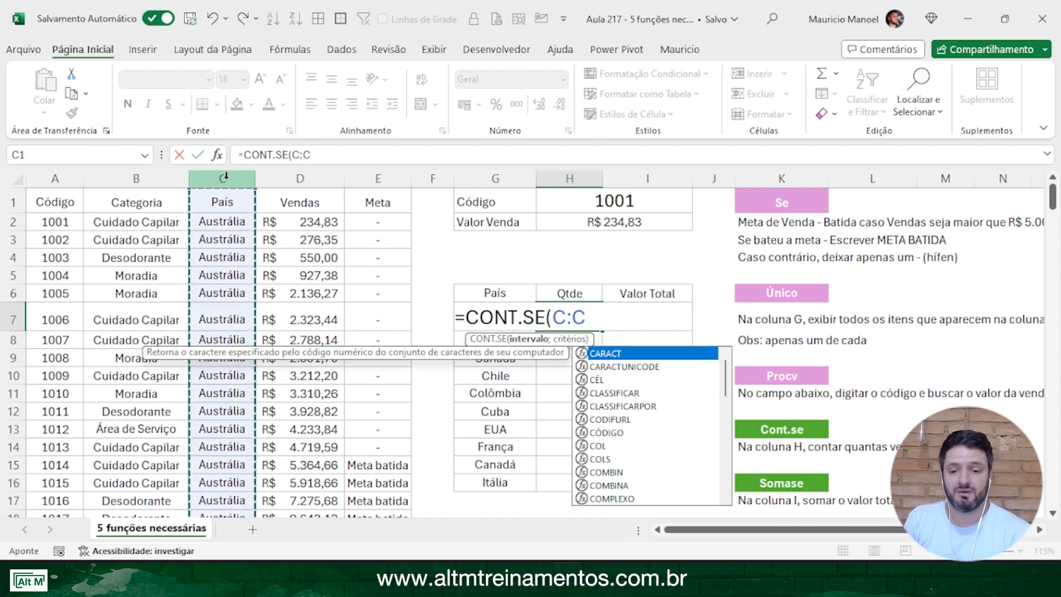
pyautogui.write(';')
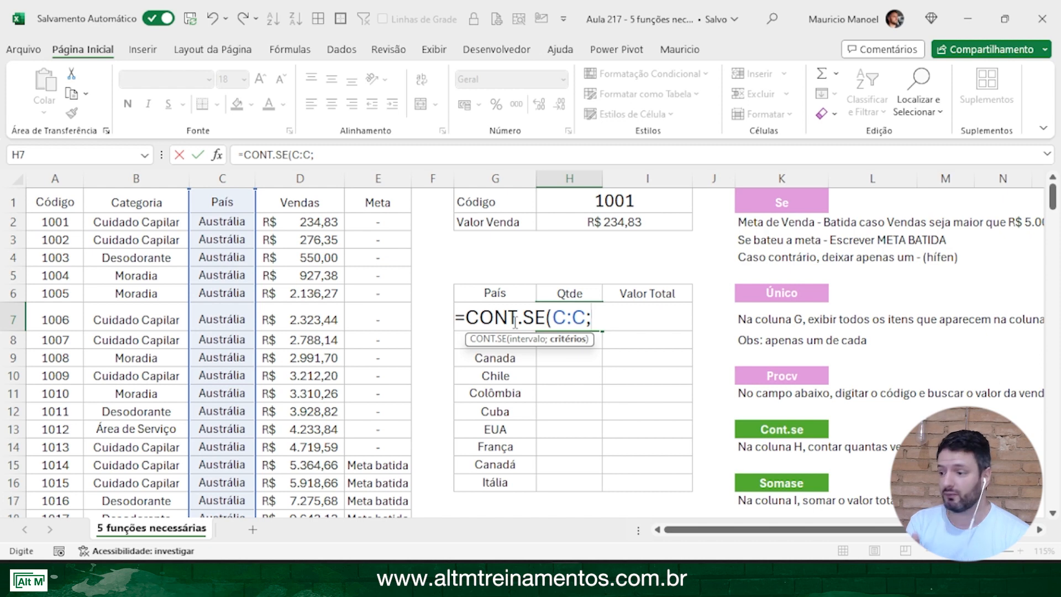
# Step: Set G7 as the CONT.SE criterion and complete the formula in H7 as =CONT.SE(C:C;G7)
pyautogui.hotkey('ctrl', '2')
pyautogui.moveTo(476, 156); pyautogui.dragTo(522, 197)
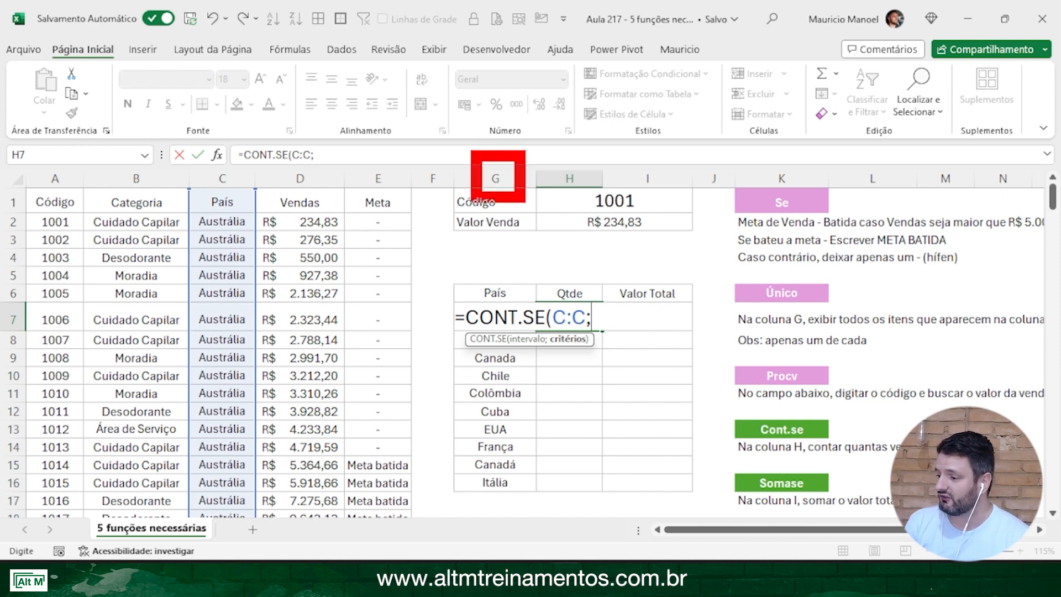
pyautogui.moveTo(48, 320); pyautogui.dragTo(497, 185)
pyautogui.press('Escape')
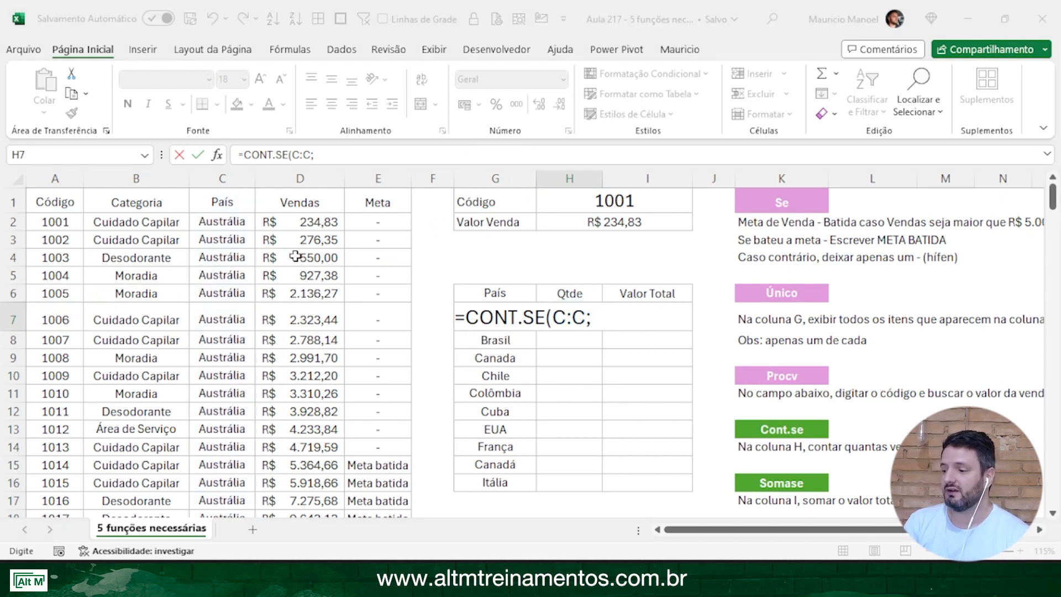
pyautogui.write('G7')
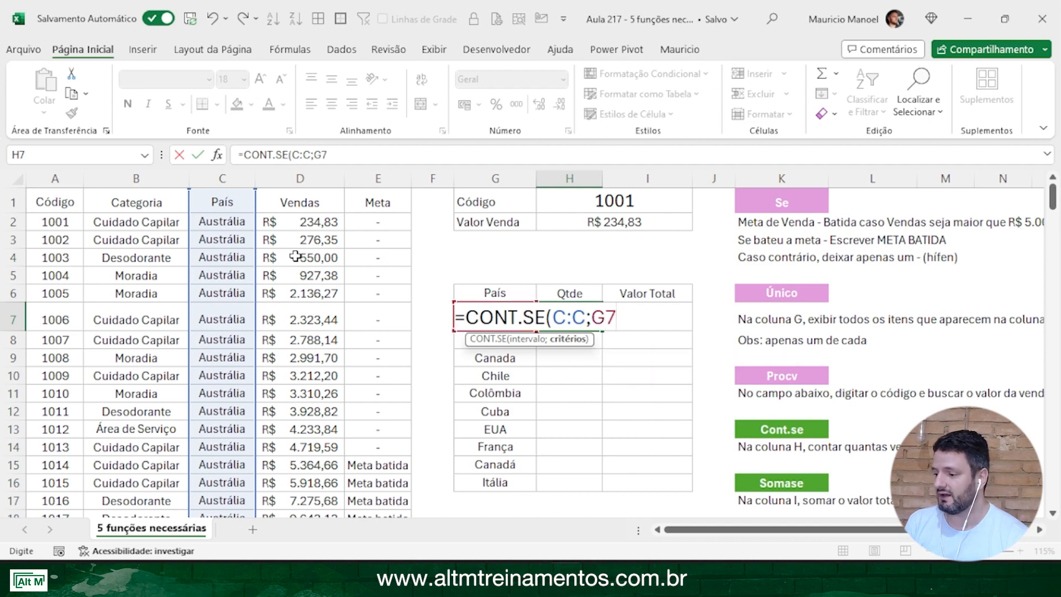
pyautogui.hotkey('ctrl', '1')
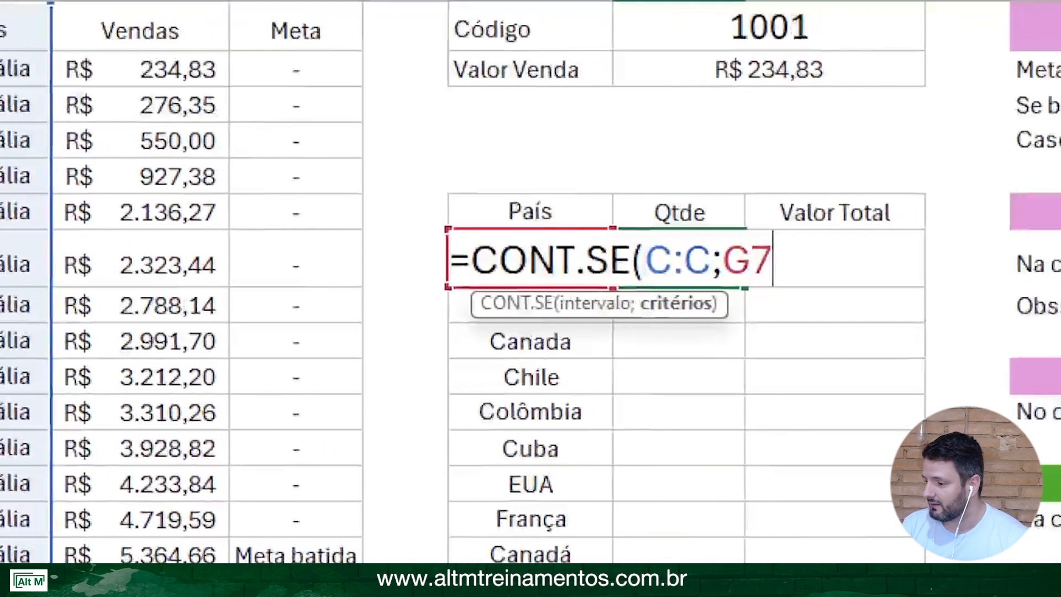
pyautogui.click(504, 377)
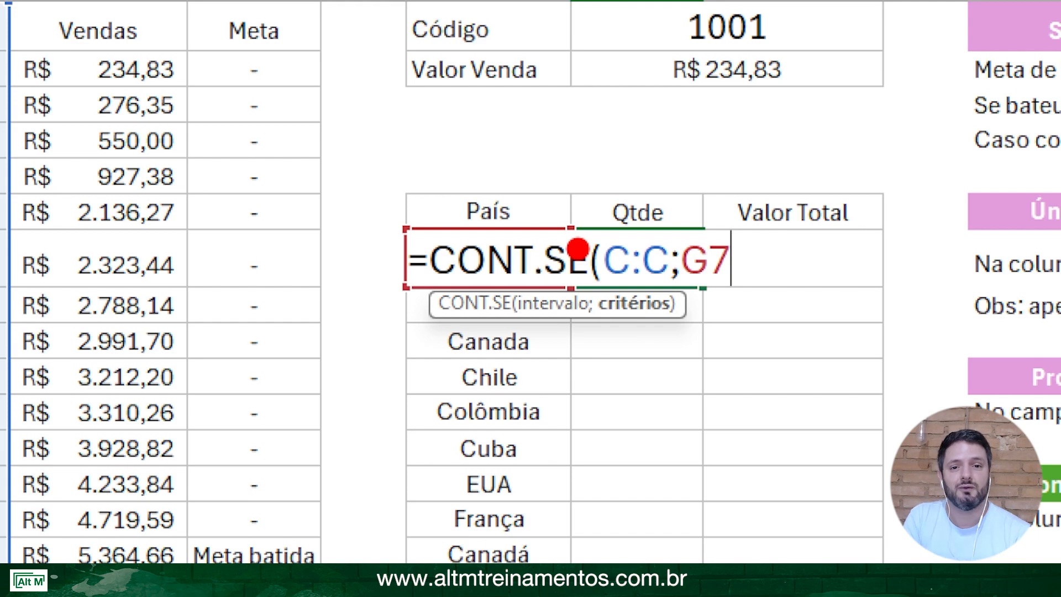
pyautogui.press('Escape')
pyautogui.write(')')
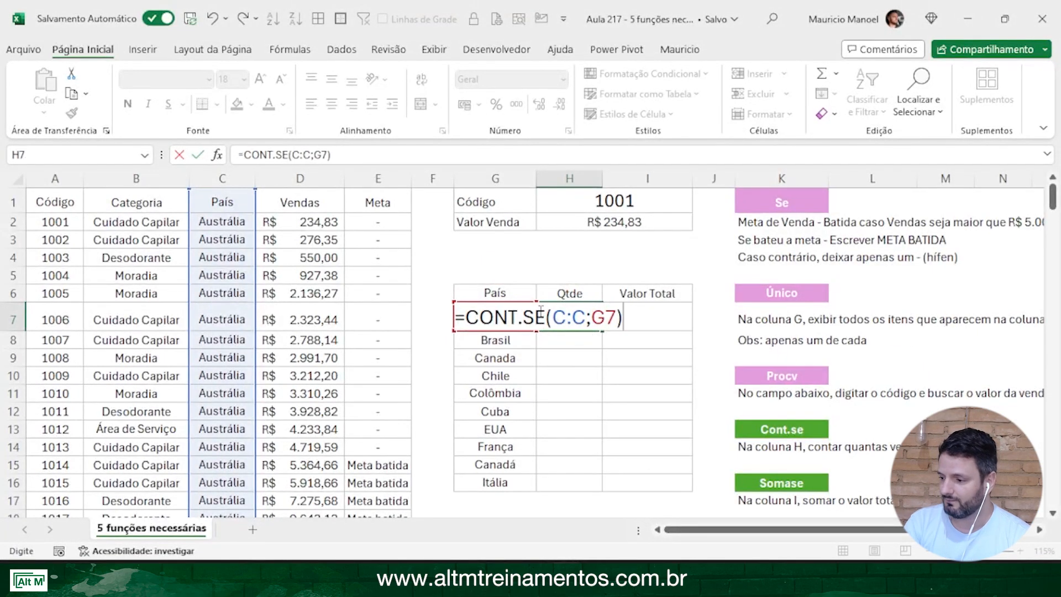
pyautogui.press('Return')
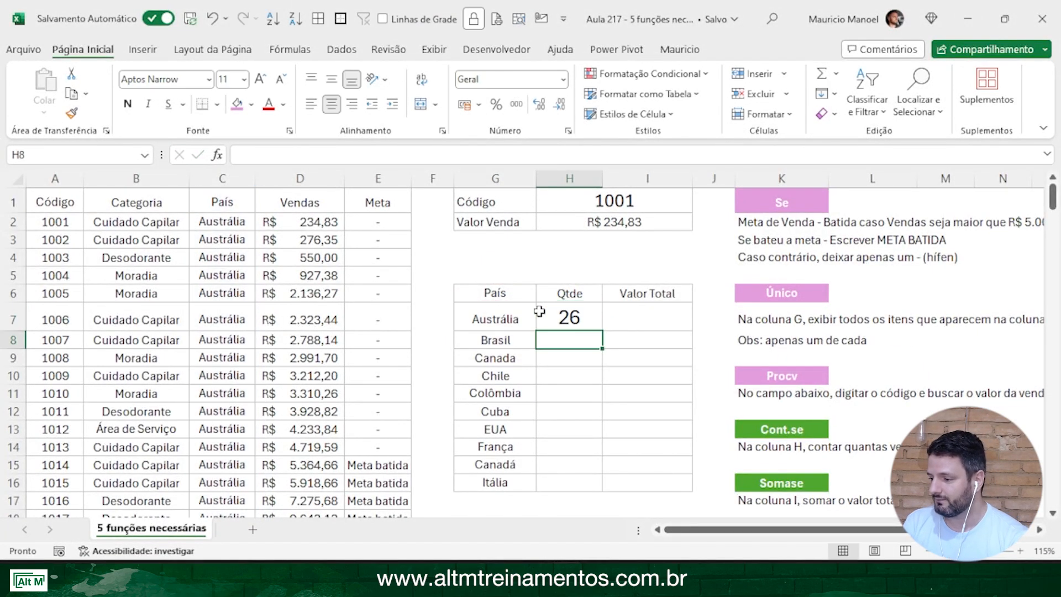
# Step: Fill the Qtde formula from H7 down to H16 for the remaining countries and check the copied formulas for Cuba, Canadá and Itália
pyautogui.click(575, 316)
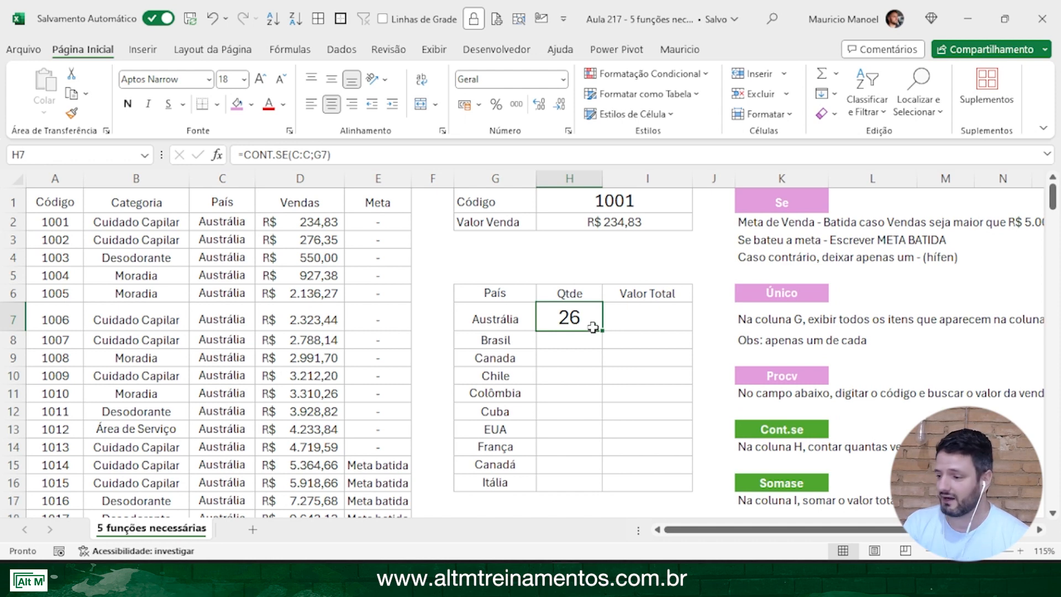
pyautogui.moveTo(602, 330); pyautogui.dragTo(612, 489)
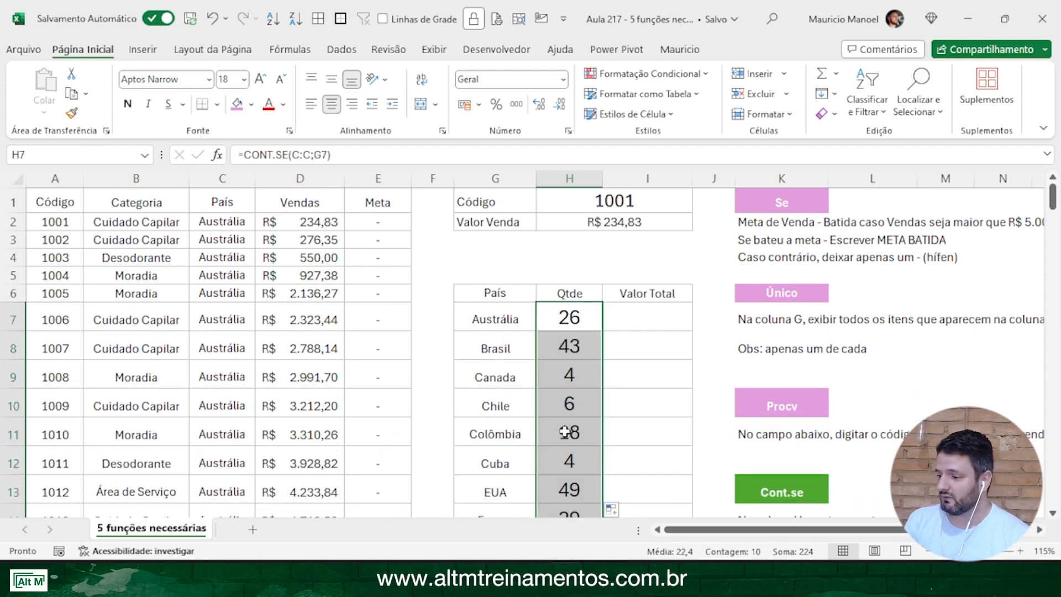
pyautogui.click(558, 462)
pyautogui.scroll(-1, 519, 444)
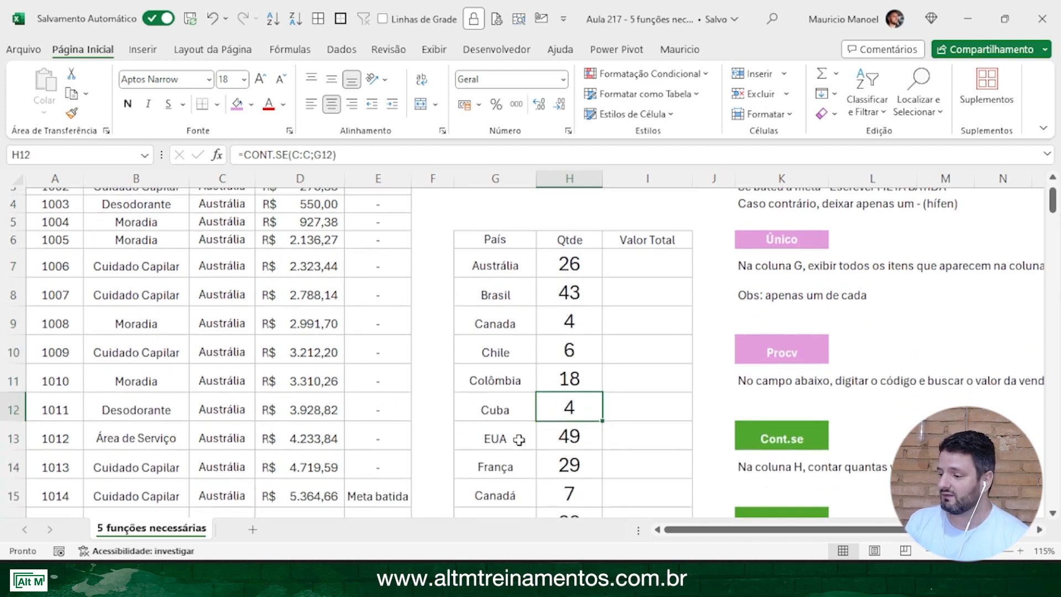
pyautogui.click(568, 494)
pyautogui.scroll(-1, 573, 420)
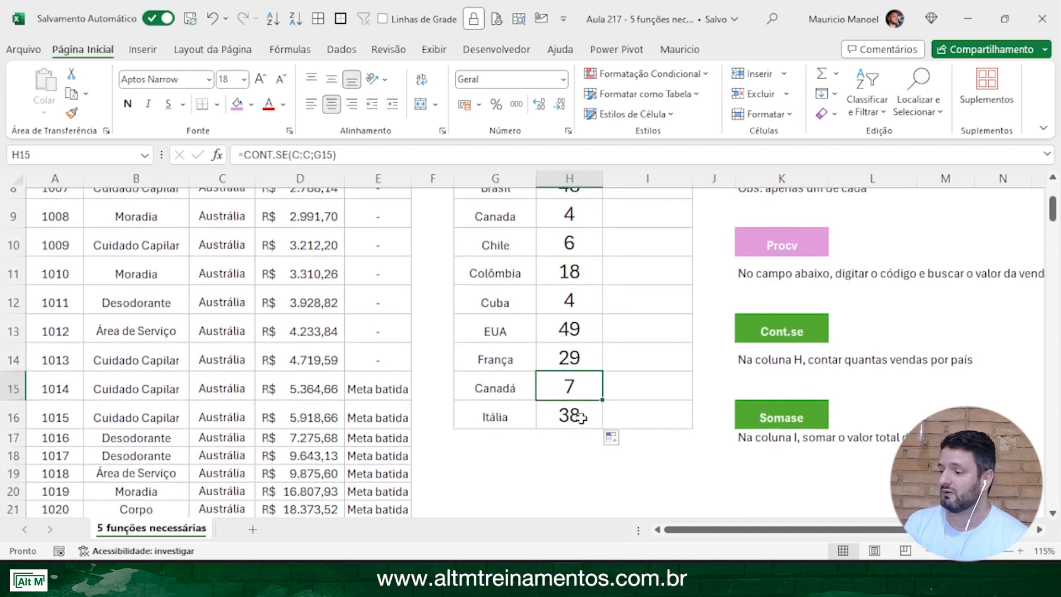
pyautogui.click(579, 417)
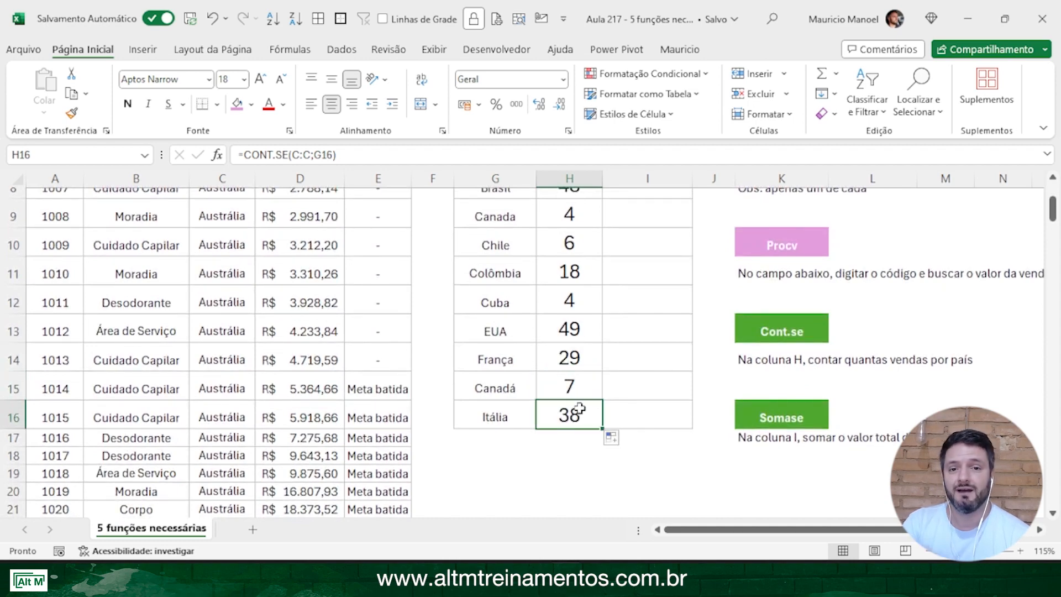
# Step: Check the Itália count by selecting all Itália entries in the País column, C188:C225, and comparing with the Qtde table
pyautogui.scroll(-1, 257, 355)
pyautogui.scroll(-4, 257, 354)
pyautogui.scroll(5, 257, 355)
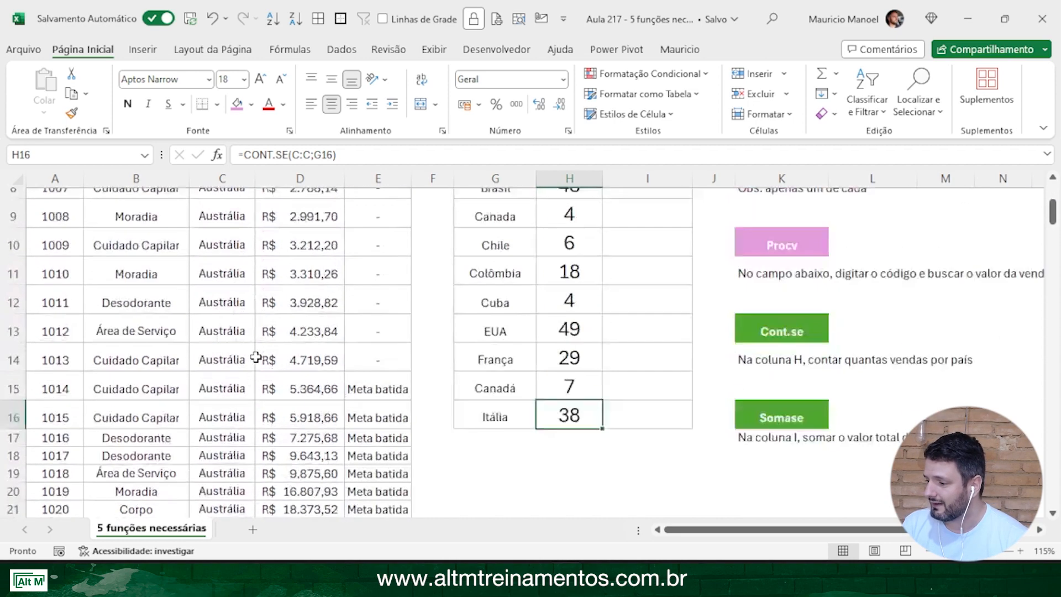
pyautogui.scroll(-20, 265, 423)
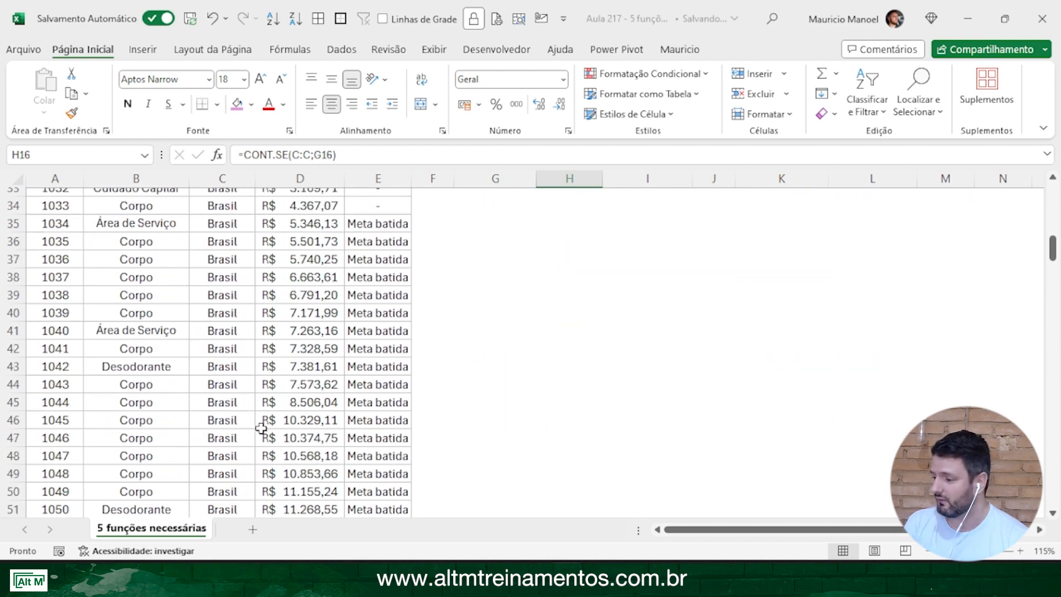
pyautogui.scroll(-20, 252, 425)
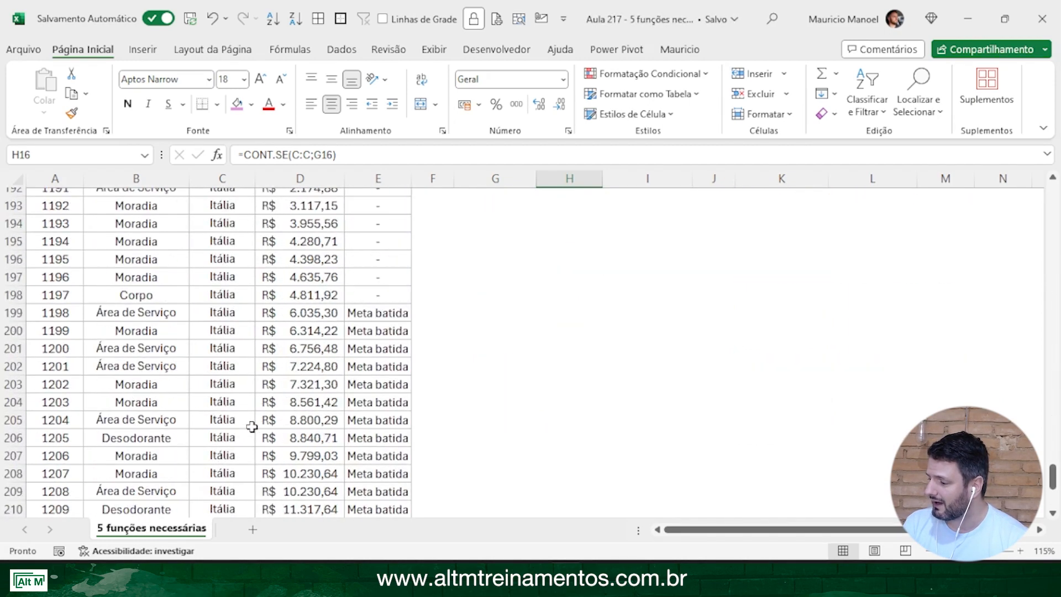
pyautogui.scroll(5, 249, 414)
pyautogui.moveTo(234, 380); pyautogui.dragTo(235, 483)
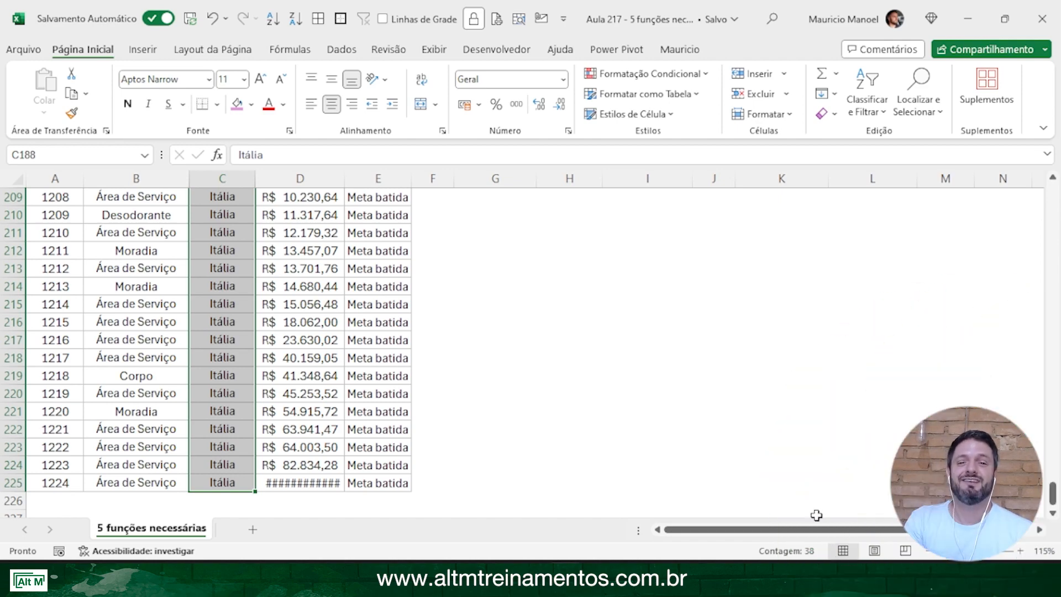
pyautogui.scroll(20, 725, 382)
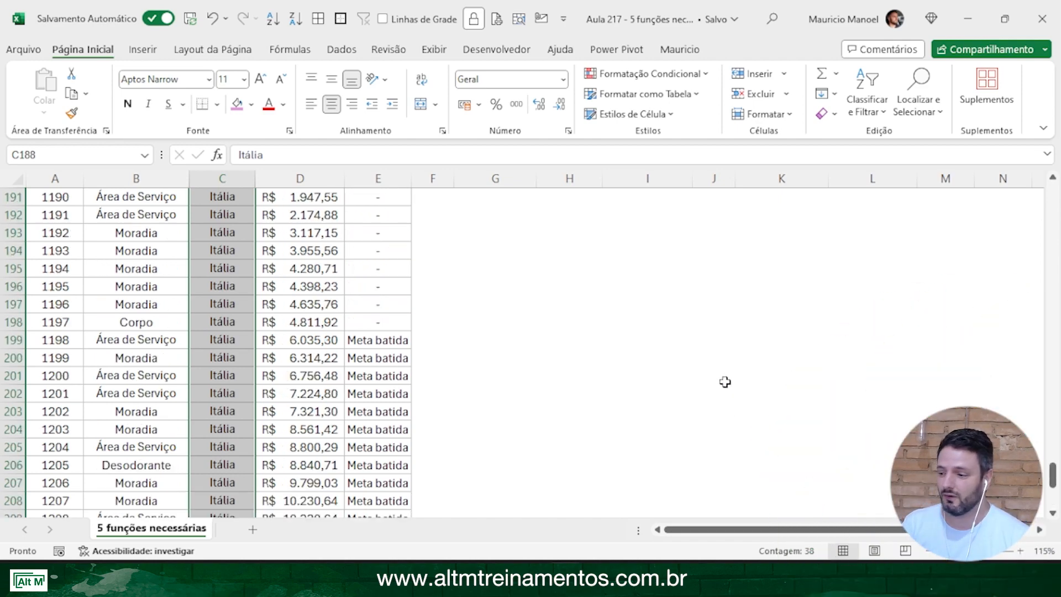
pyautogui.scroll(20, 704, 369)
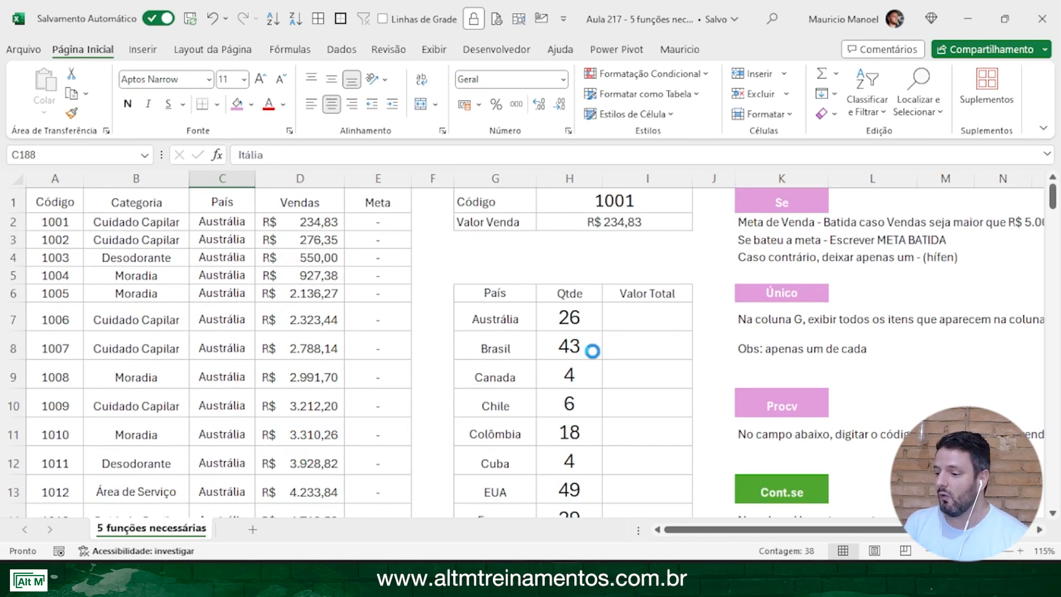
# Step: Copy the Procv heading's formatting in K10 to the Cont.se heading in K13
pyautogui.keyDown('ctrl'); pyautogui.scroll(-2, 594, 352); pyautogui.keyUp('ctrl')
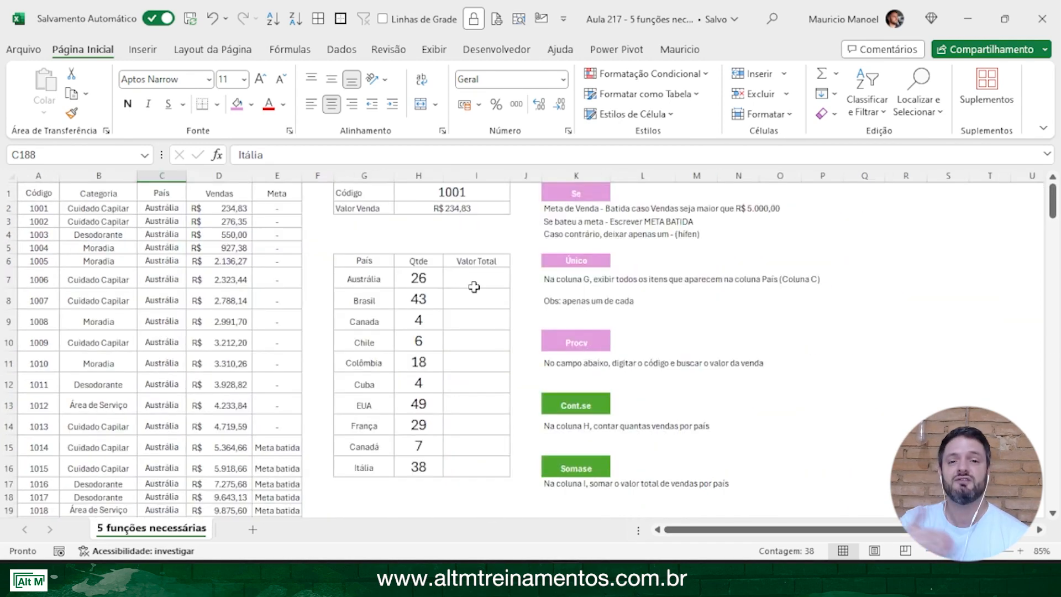
pyautogui.click(590, 399)
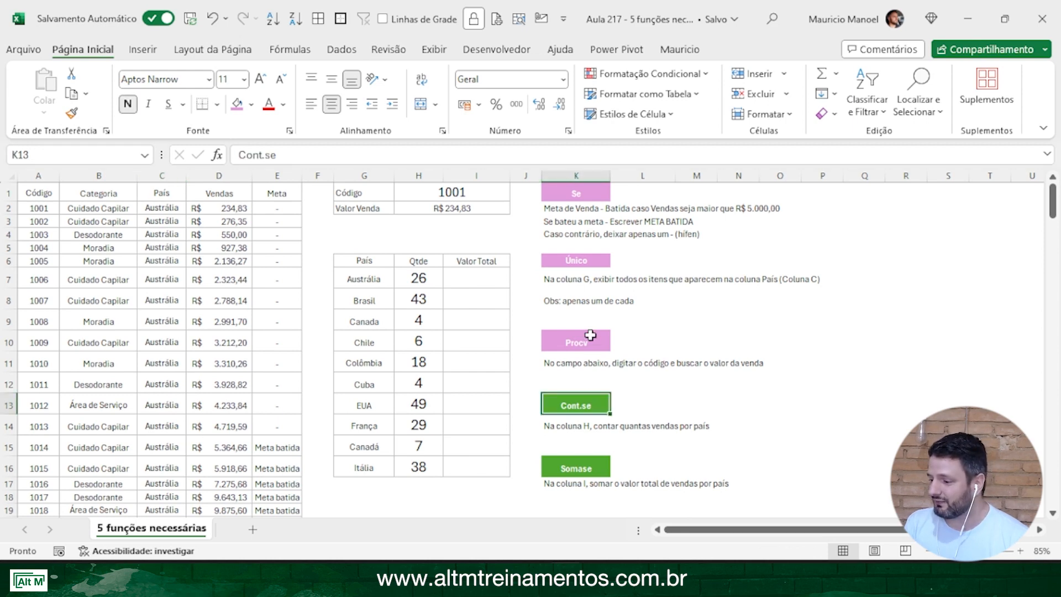
pyautogui.click(591, 335)
pyautogui.click(71, 113)
pyautogui.click(576, 404)
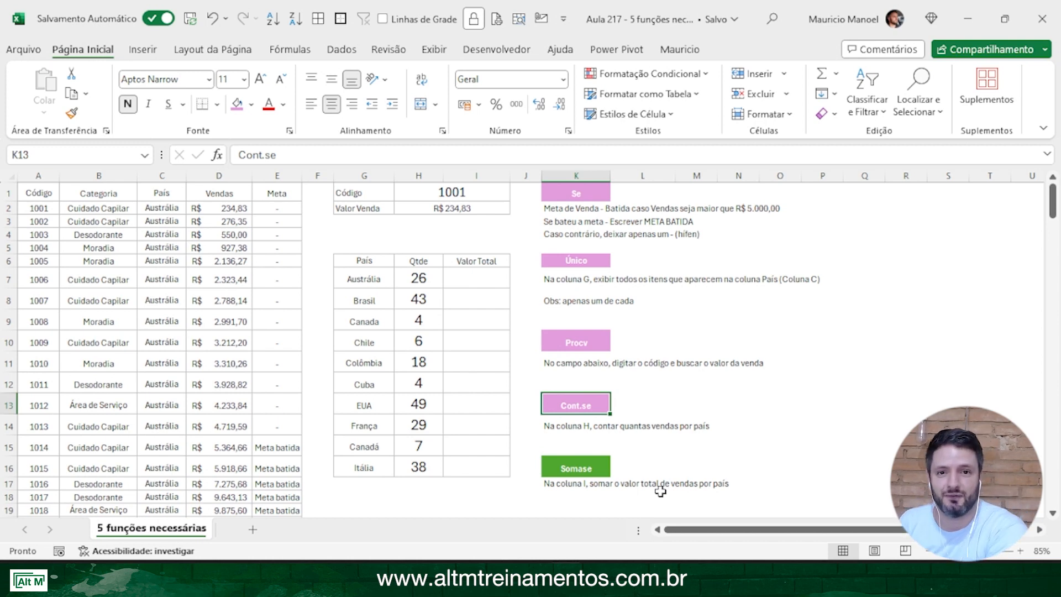
# Step: Increase the font size of I7, the Valor Total cell for Austrália, to 18
pyautogui.click(458, 280)
pyautogui.click(262, 81)
pyautogui.click(262, 82)
pyautogui.click(262, 82)
pyautogui.click(262, 82)
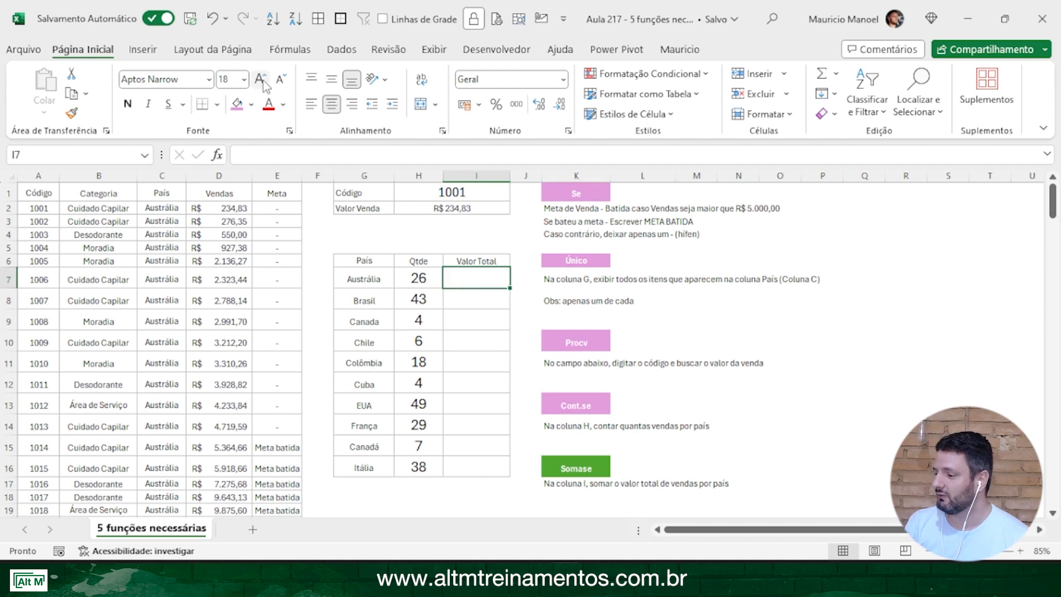
# Step: Enter =SOMASE(C:C;G7;D:D) in I7 to sum the Vendas column for the country in G7
pyautogui.write('=somase')
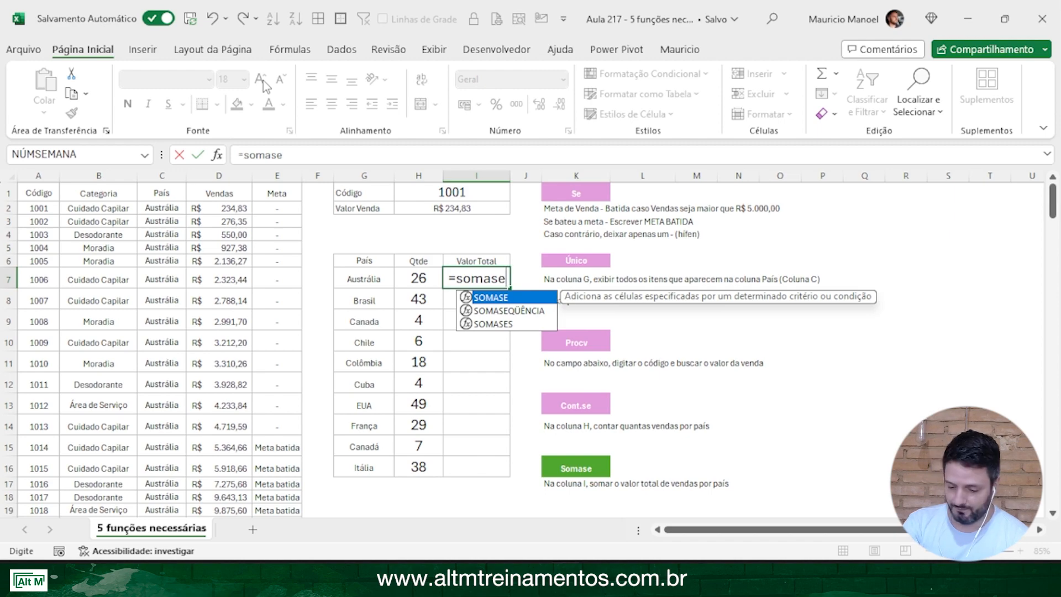
pyautogui.write('(')
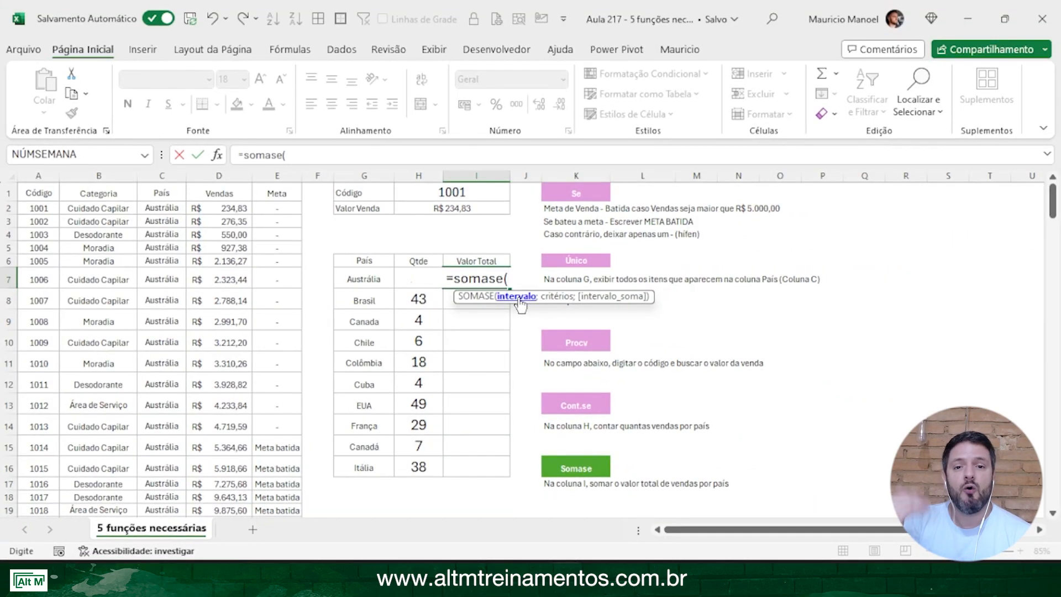
pyautogui.click(164, 175)
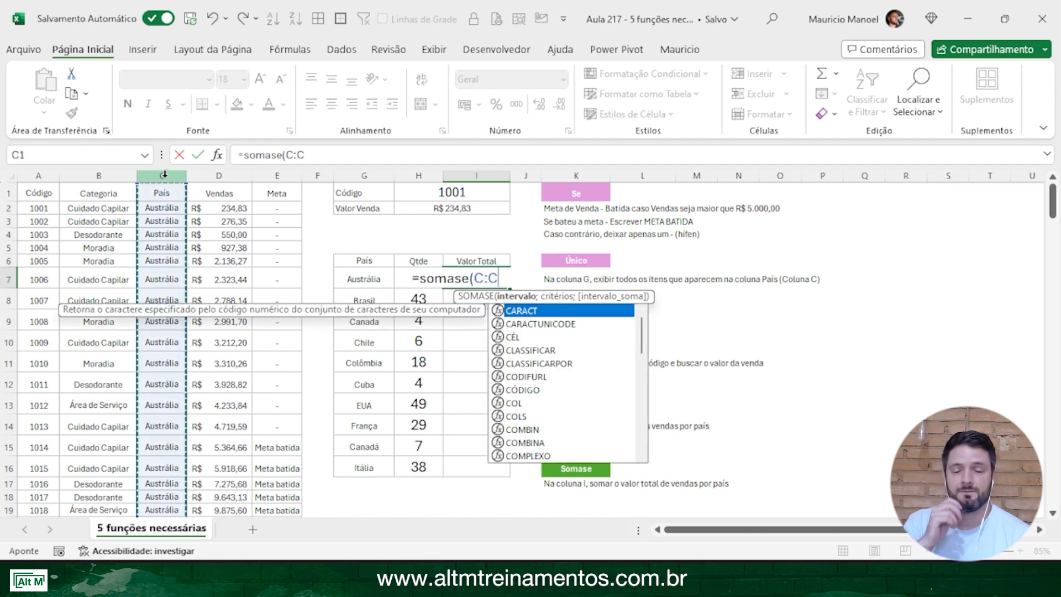
pyautogui.write(';')
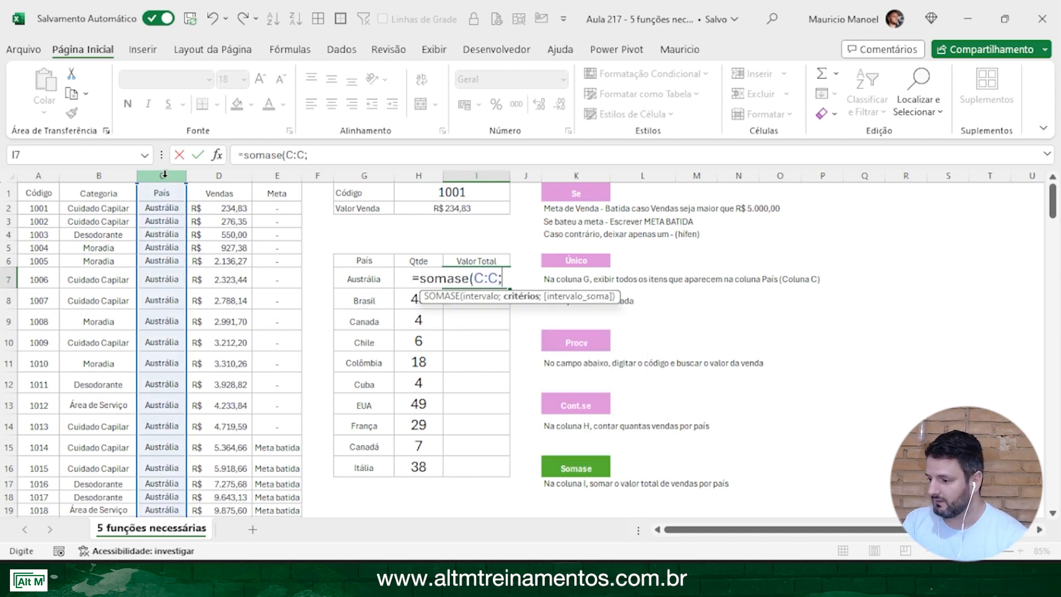
pyautogui.click(368, 278)
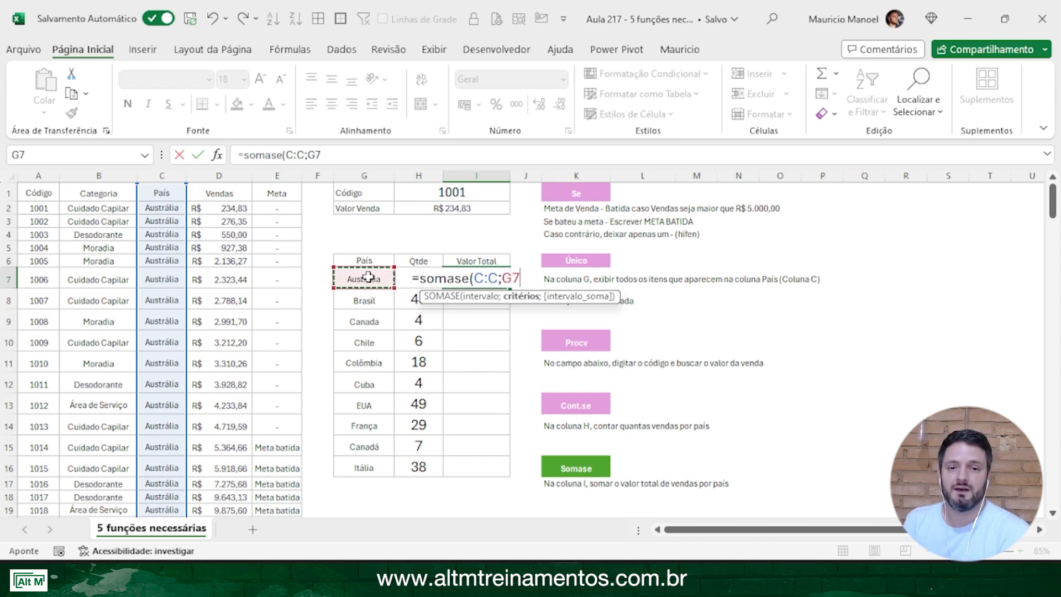
pyautogui.write(';')
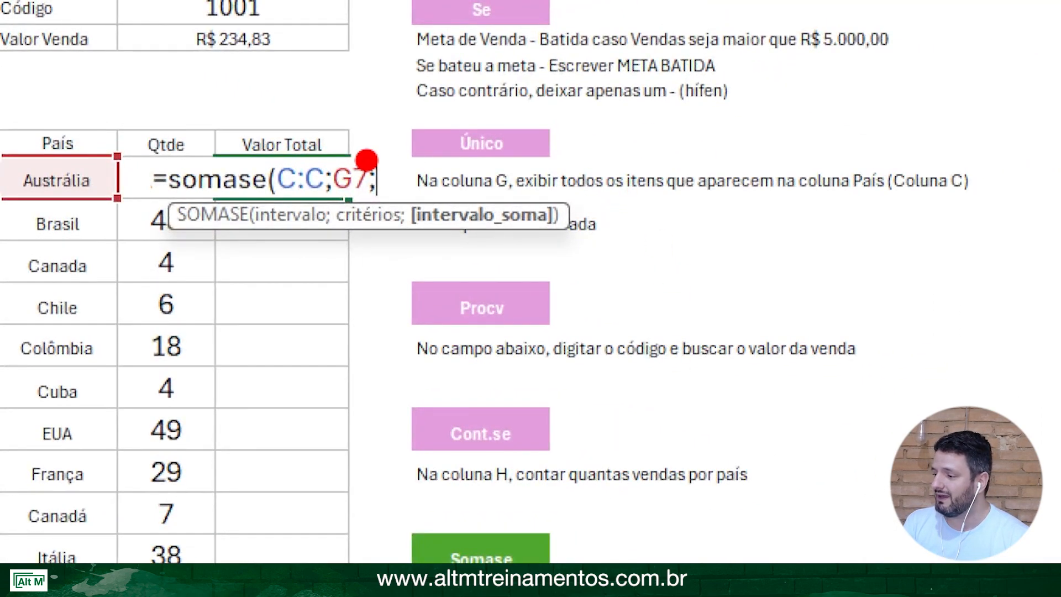
pyautogui.moveTo(365, 158)
pyautogui.mouseDown()
pyautogui.moveTo(627, 303)
pyautogui.moveTo(613, 291)
pyautogui.mouseUp()
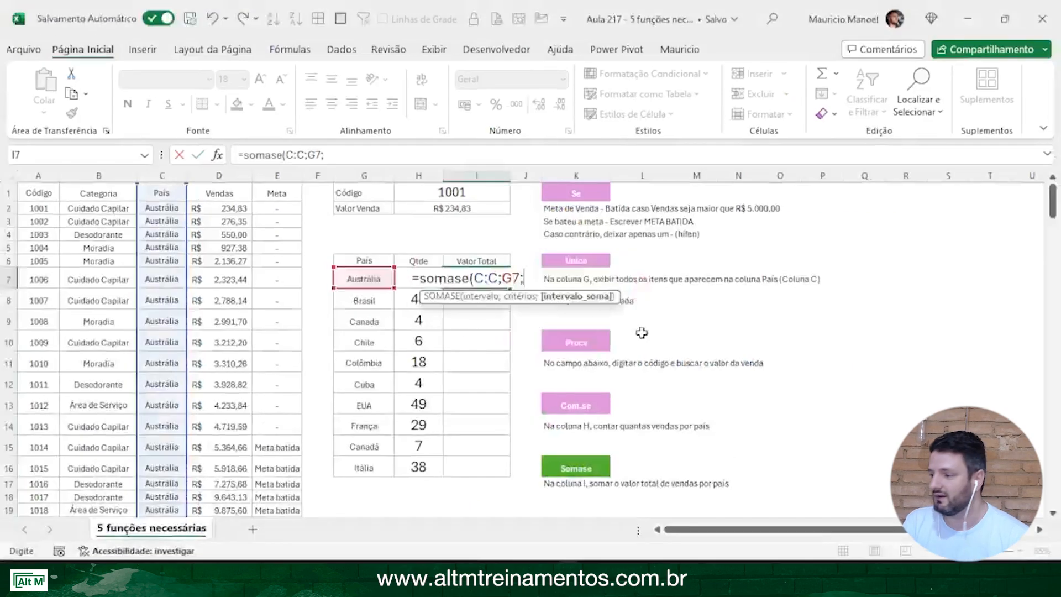
pyautogui.write(';D:D')
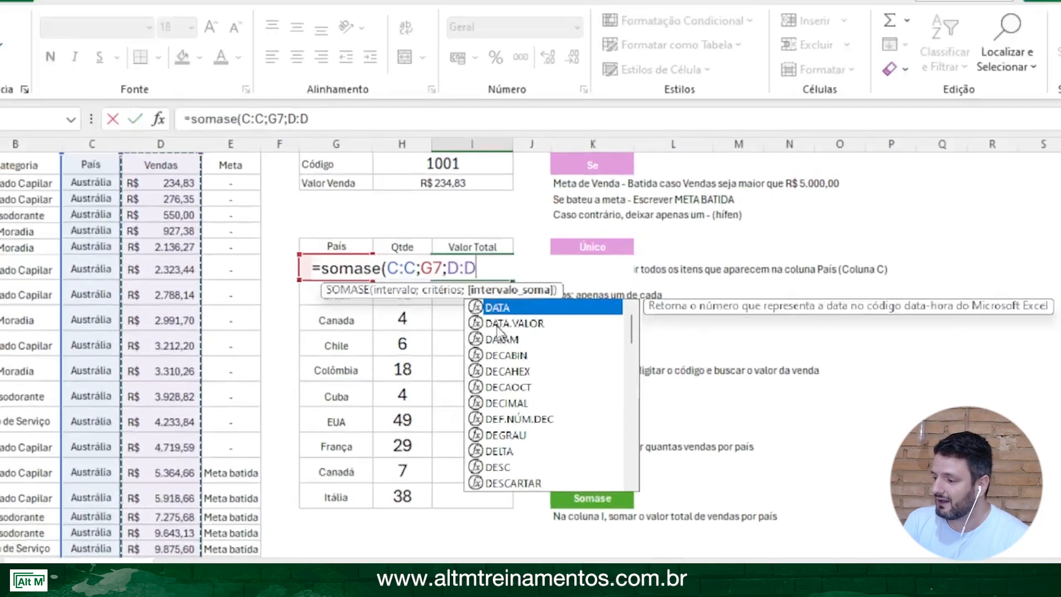
pyautogui.press('Down')
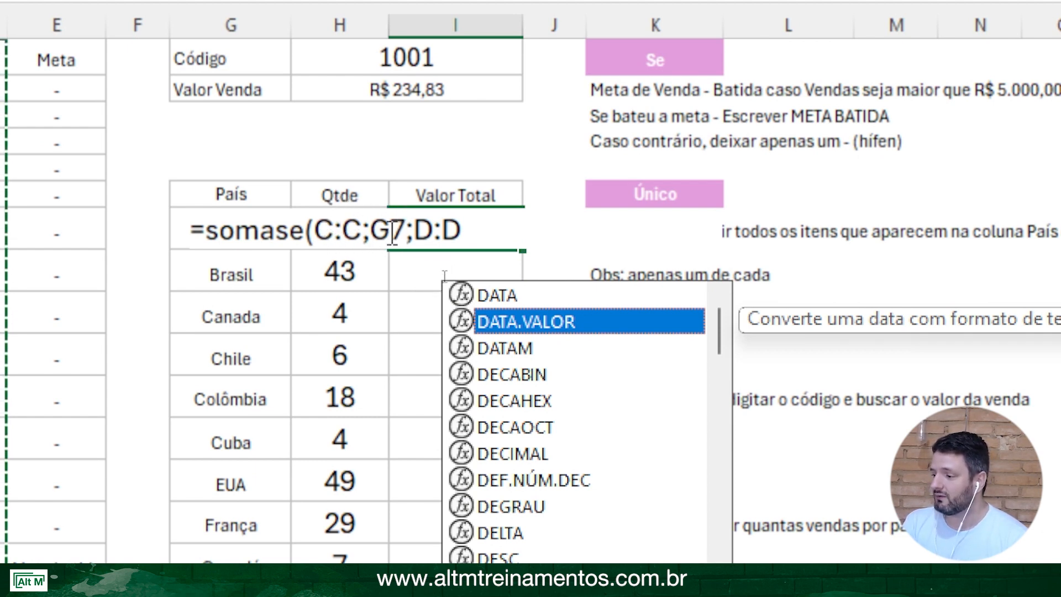
pyautogui.click(471, 235)
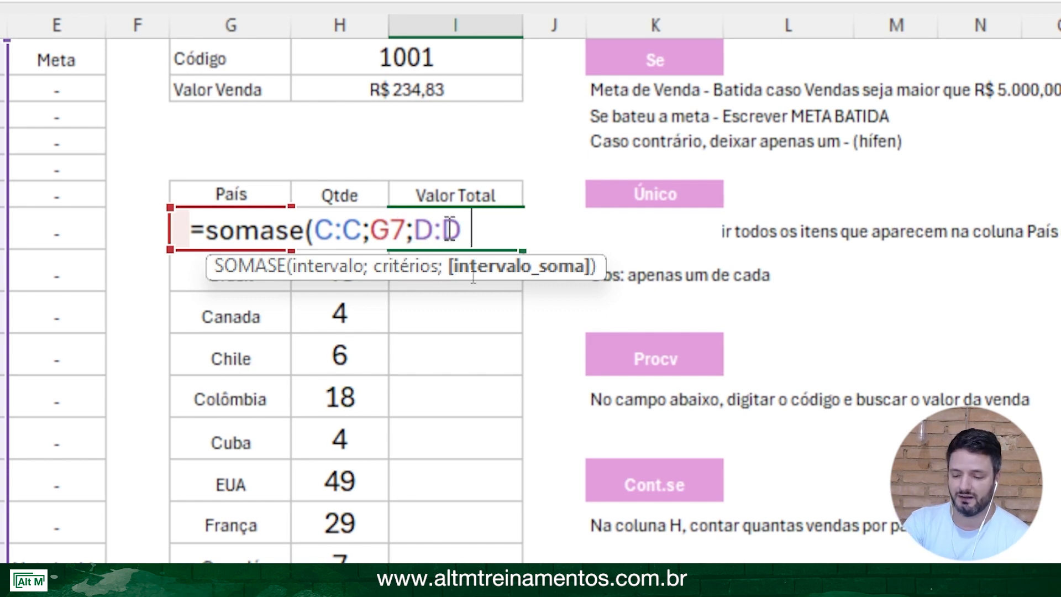
pyautogui.write(')')
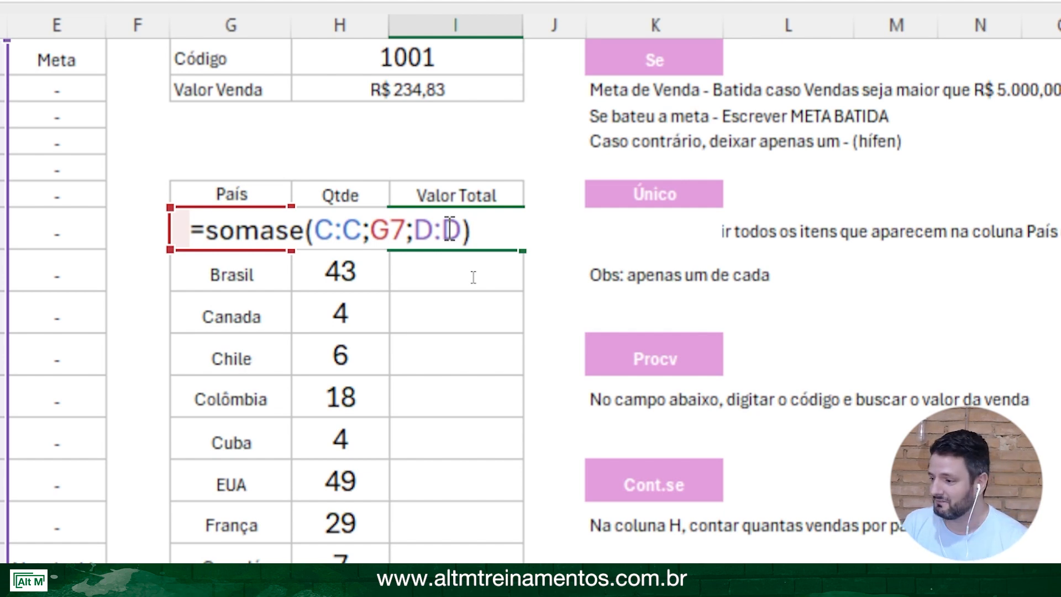
pyautogui.press('Return')
# Step: Format the Austrália total in I7 as currency and fit column I to its contents
pyautogui.click(474, 230)
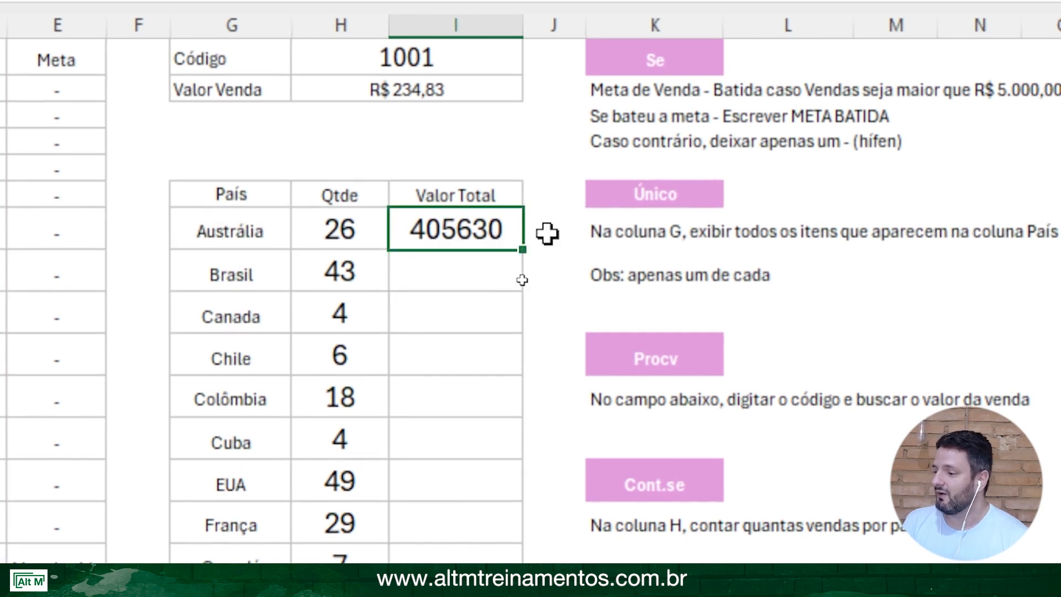
pyautogui.hotkey('ctrl', 'shift', '4')
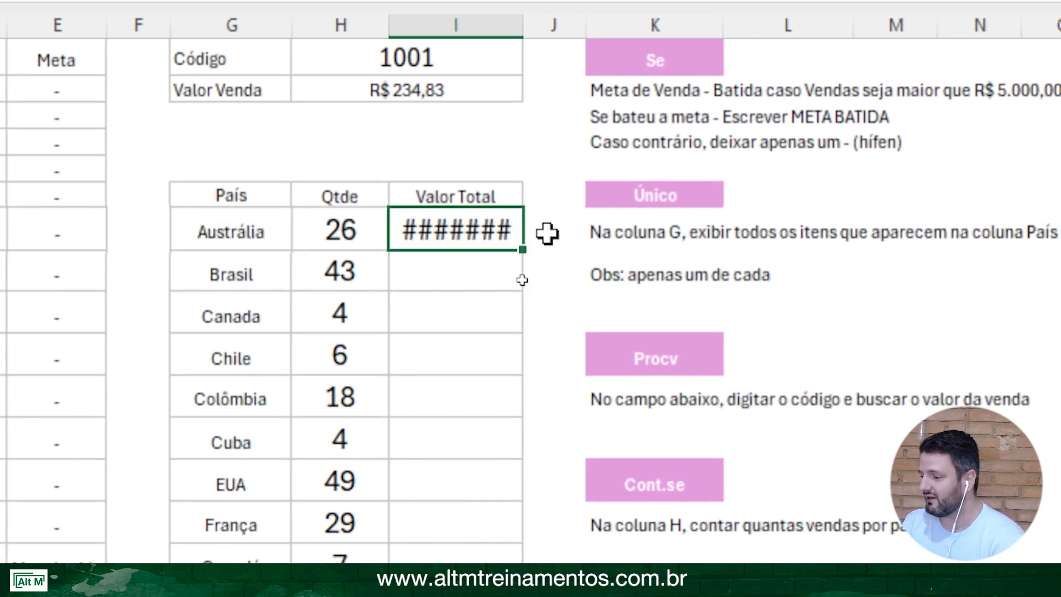
pyautogui.doubleClick(523, 25)
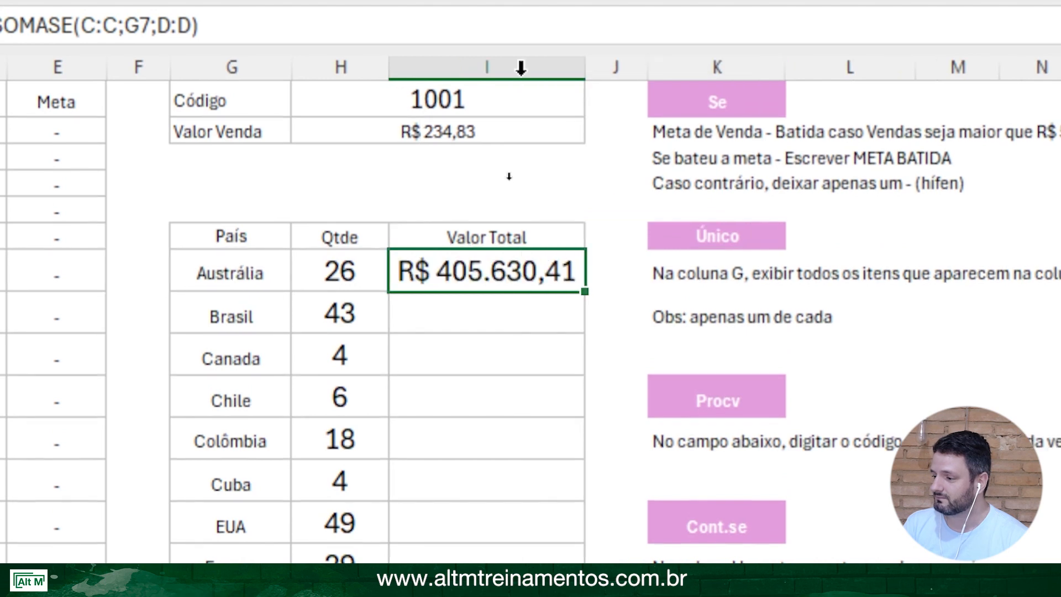
# Step: Fill the Valor Total formula from I7 down to I16 and fit column I to the filled totals
pyautogui.doubleClick(585, 291)
pyautogui.doubleClick(585, 67)
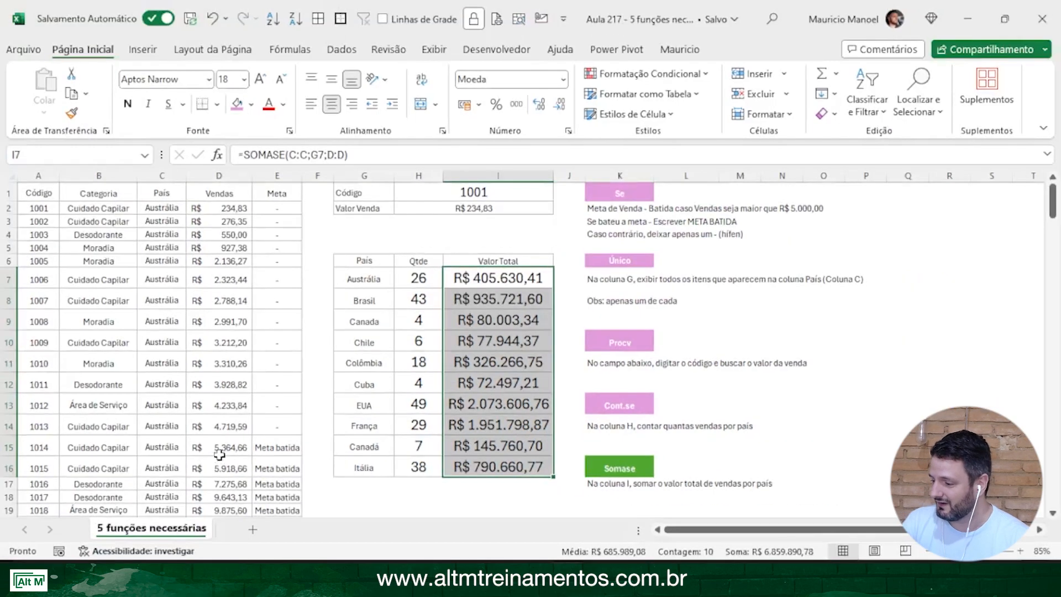
# Step: Check the Itália total by selecting its sales values, D188:D225, and comparing their sum with I16 in the Valor Total column
pyautogui.scroll(-7, 3, 454)
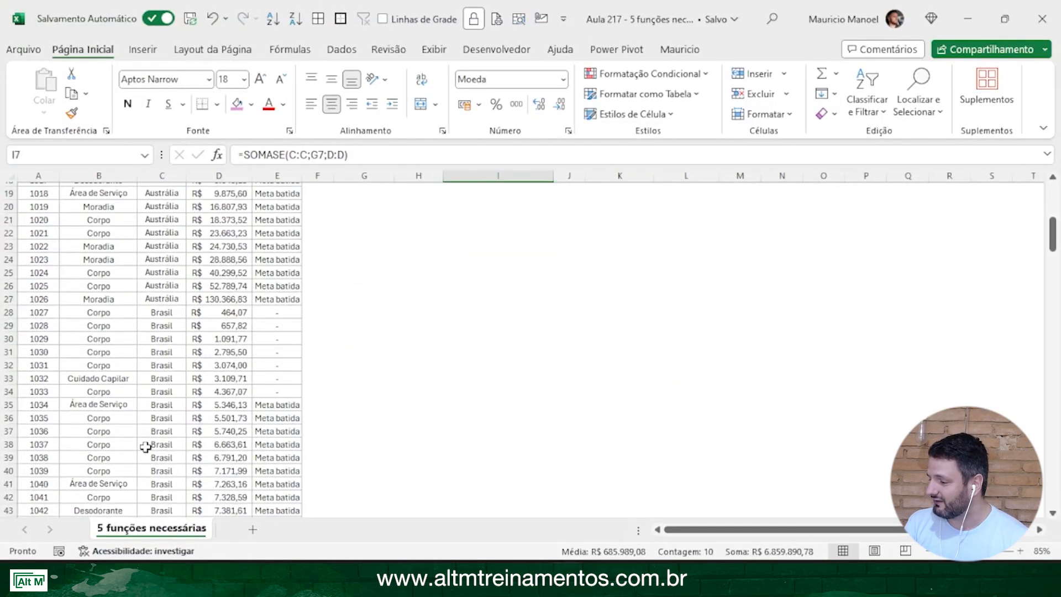
pyautogui.keyDown('ctrl'); pyautogui.scroll(1, 146, 446); pyautogui.keyUp('ctrl')
pyautogui.scroll(-20, 145, 447)
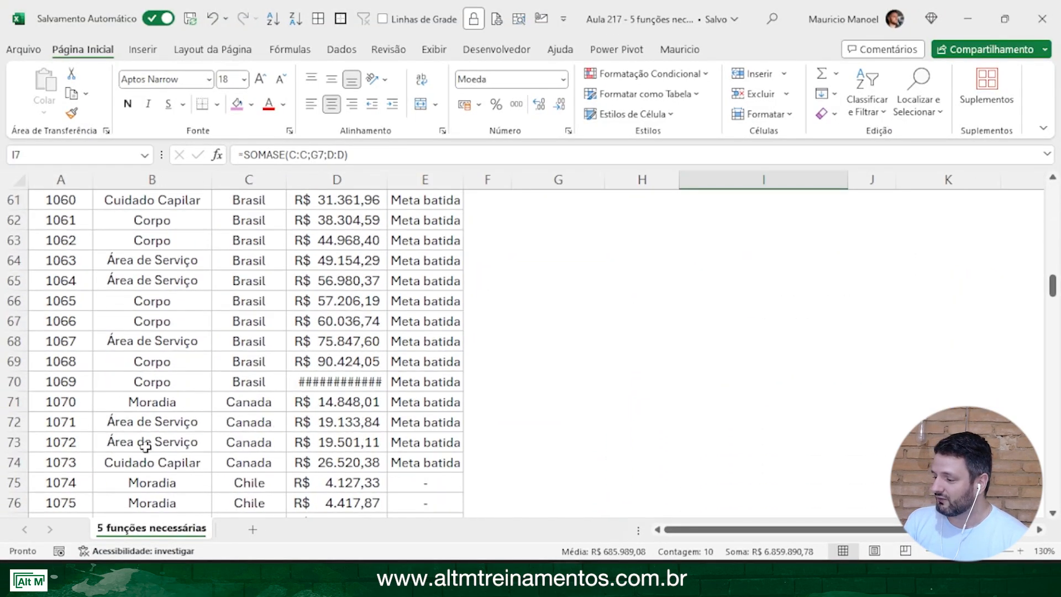
pyautogui.scroll(-20, 145, 447)
pyautogui.scroll(6, 145, 447)
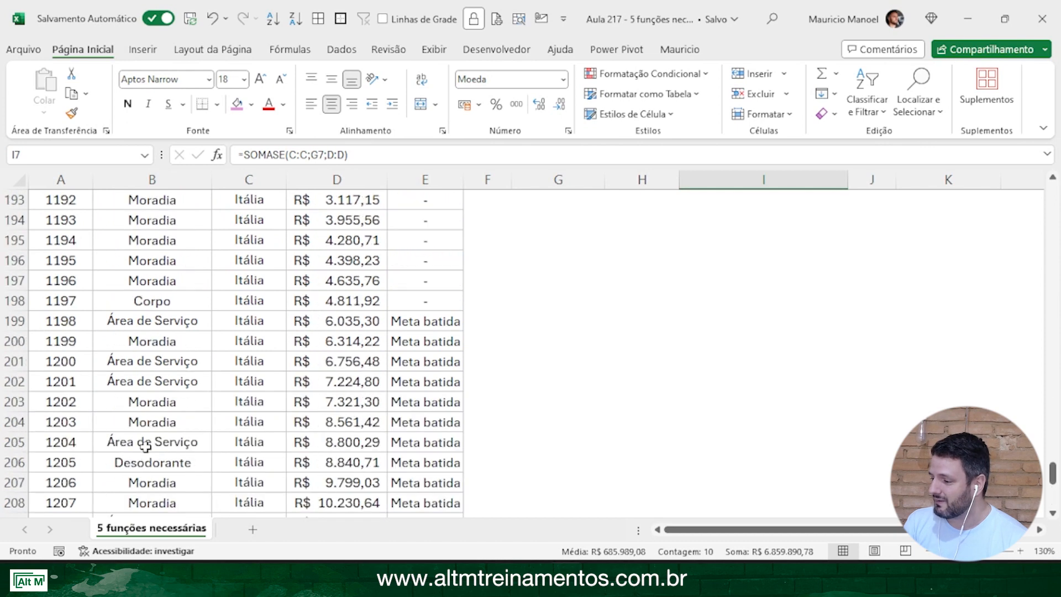
pyautogui.scroll(4, 255, 334)
pyautogui.moveTo(256, 340); pyautogui.dragTo(251, 486)
pyautogui.moveTo(308, 343); pyautogui.dragTo(337, 488)
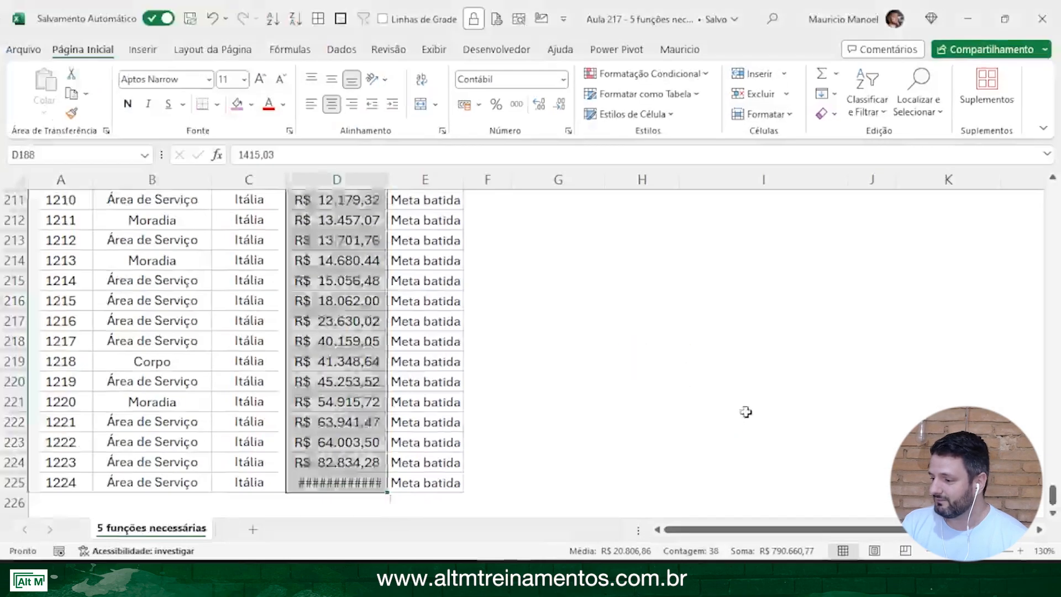
pyautogui.scroll(20, 744, 407)
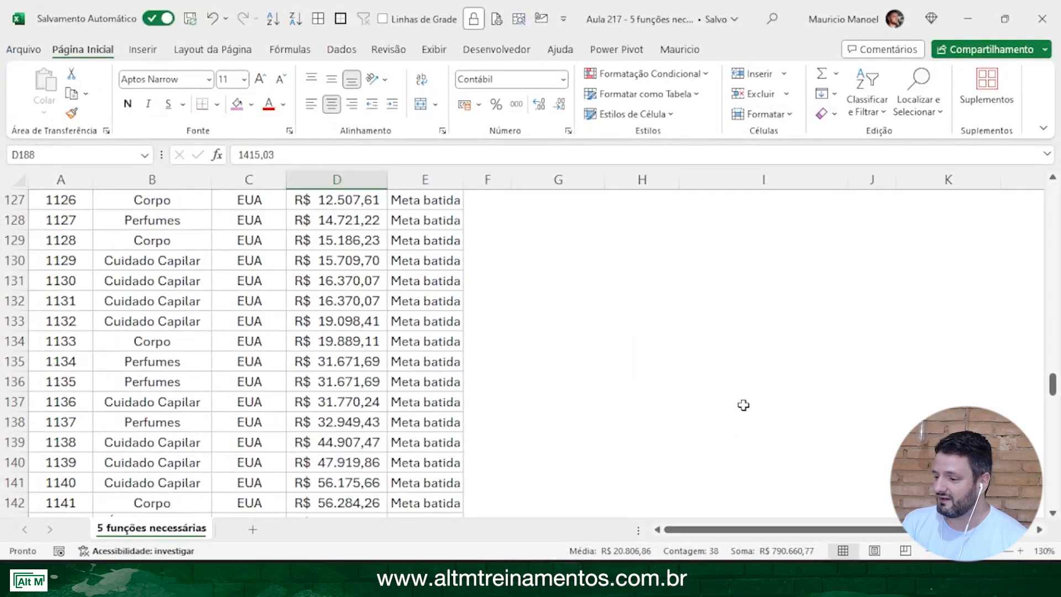
pyautogui.scroll(20, 743, 405)
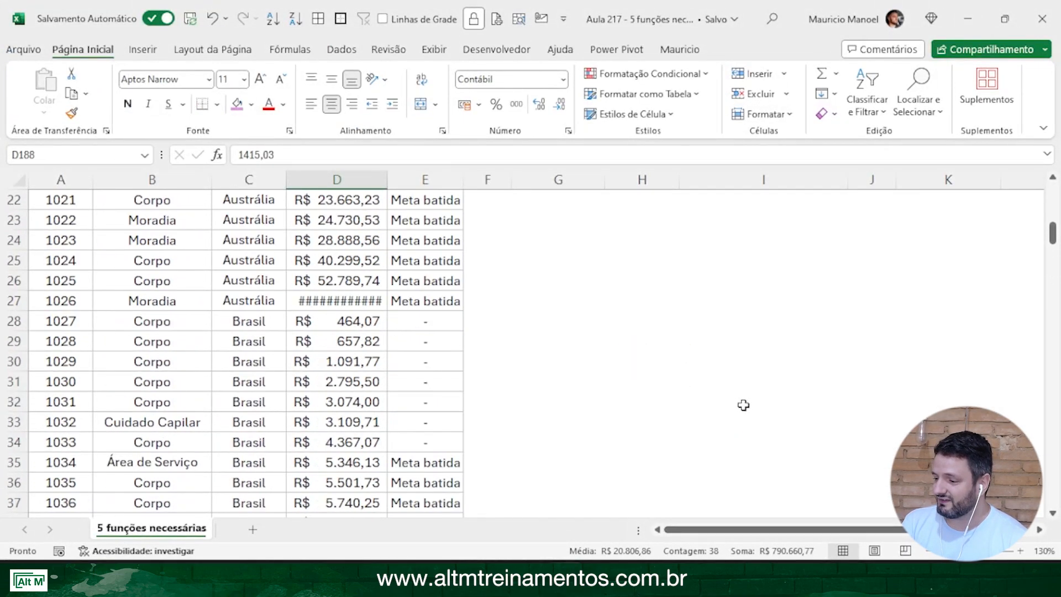
pyautogui.scroll(7, 744, 406)
pyautogui.scroll(-3, 791, 474)
pyautogui.click(791, 456)
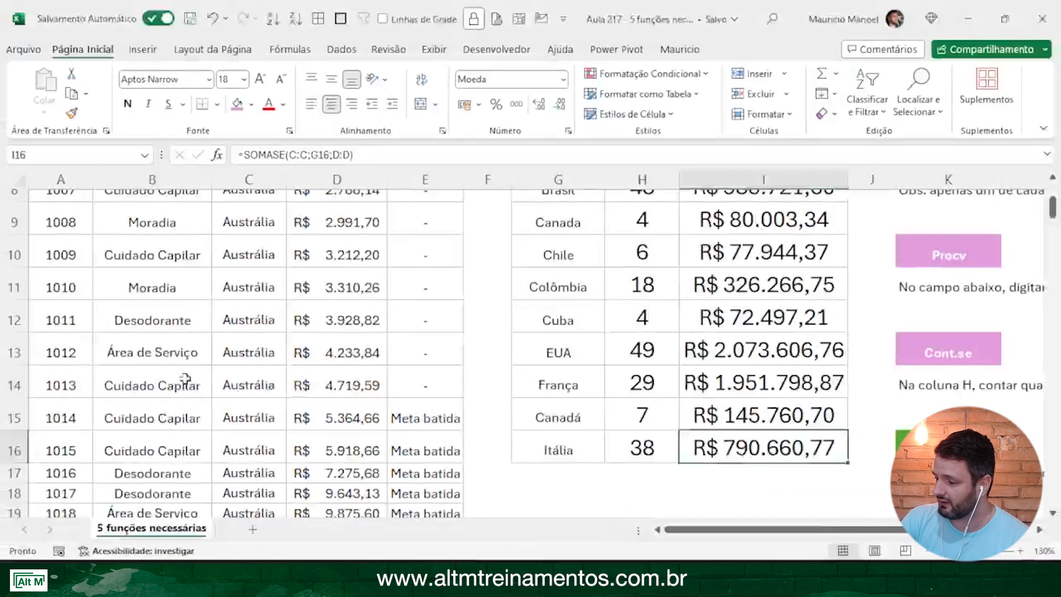
pyautogui.scroll(3, 280, 344)
pyautogui.keyDown('ctrl'); pyautogui.scroll(-3, 325, 332); pyautogui.keyUp('ctrl')
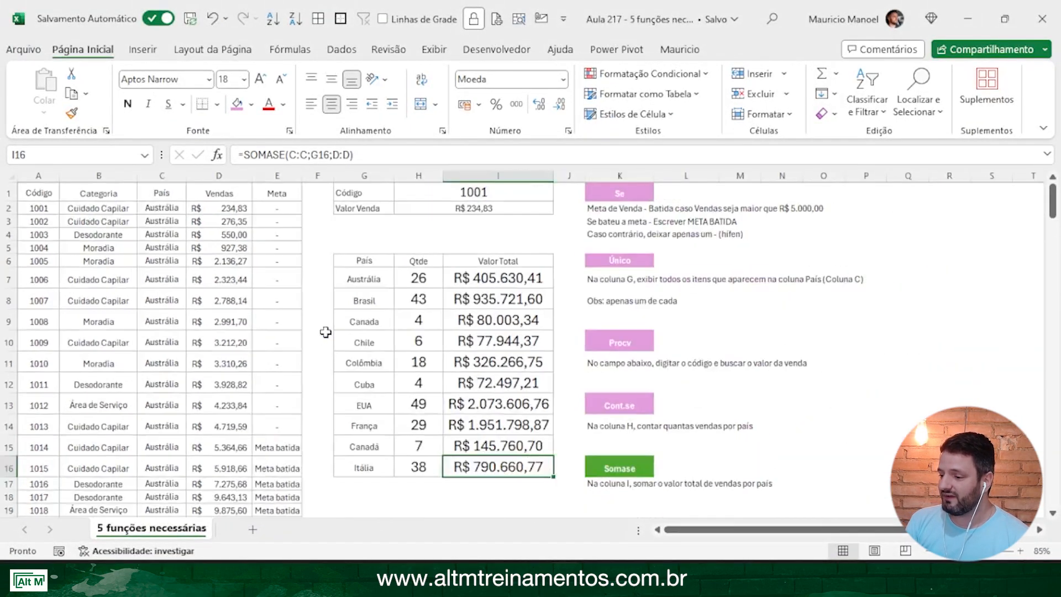
pyautogui.keyDown('ctrl'); pyautogui.scroll(1, 325, 333); pyautogui.keyUp('ctrl')
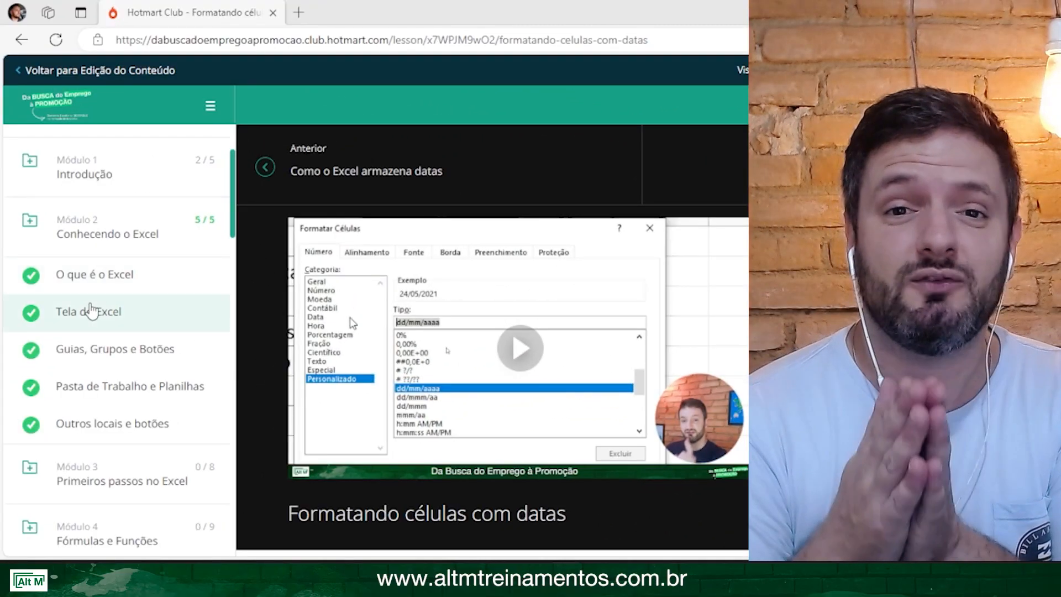
# Step: Switch to the Hotmart Club course page, view the Tela do Excel lesson, and open Digitar, Excluir, Editar in Módulo 3
pyautogui.click(91, 312)
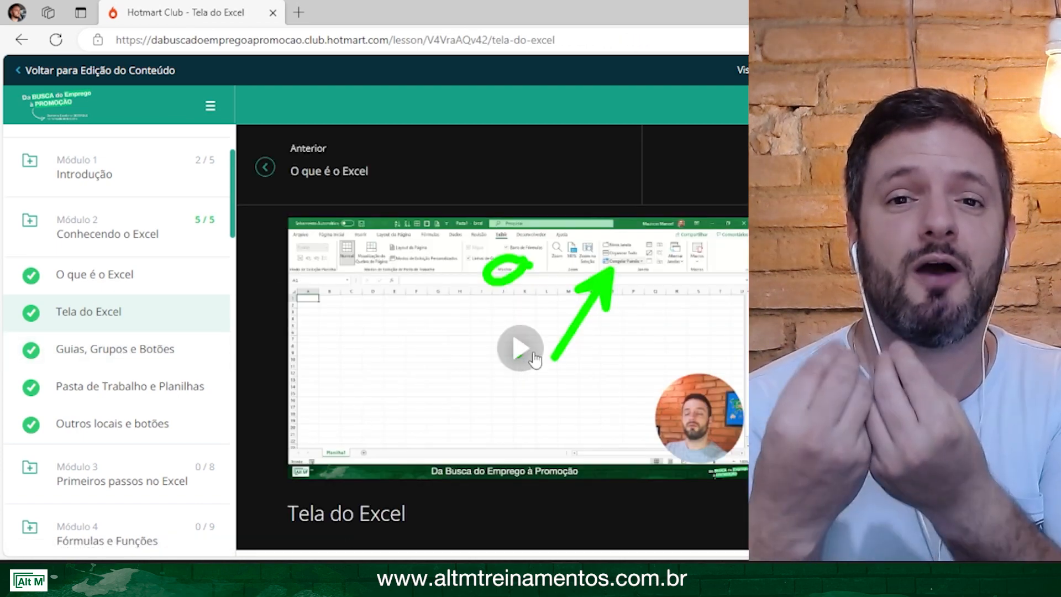
pyautogui.scroll(-4, 111, 299)
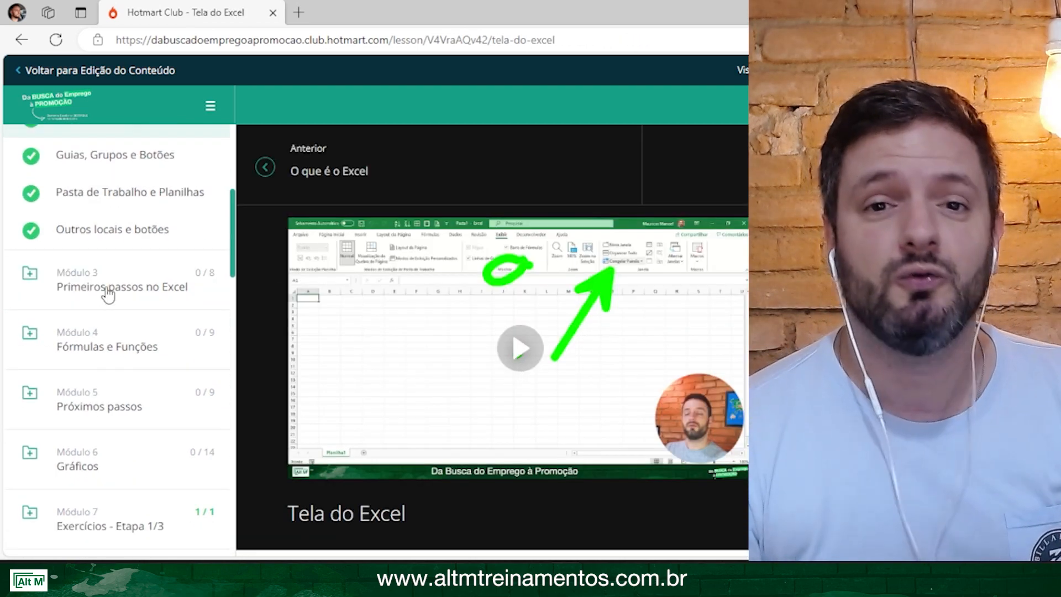
pyautogui.click(107, 296)
pyautogui.scroll(-3, 94, 299)
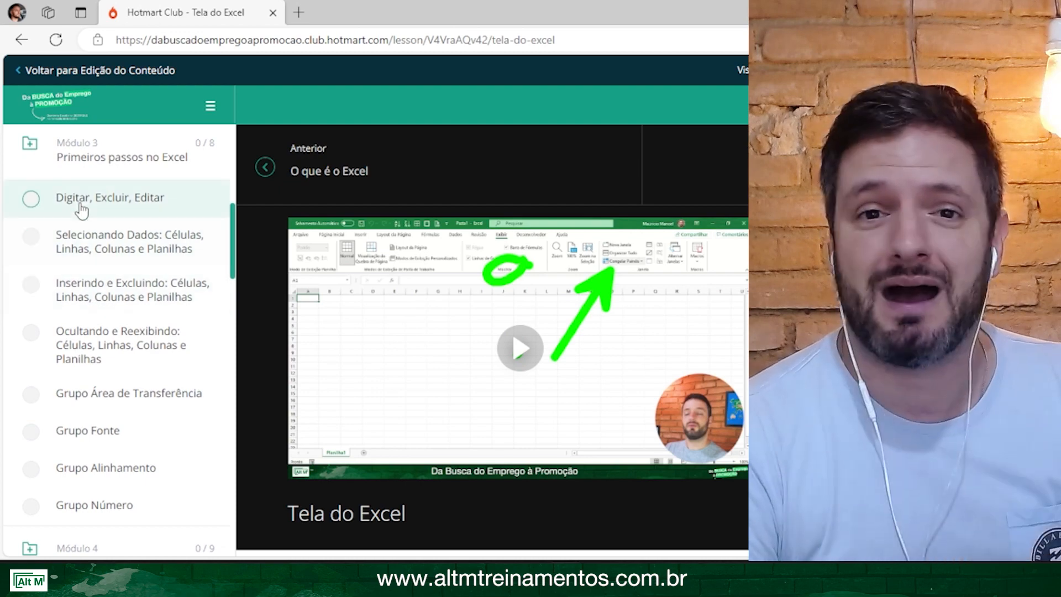
pyautogui.click(82, 209)
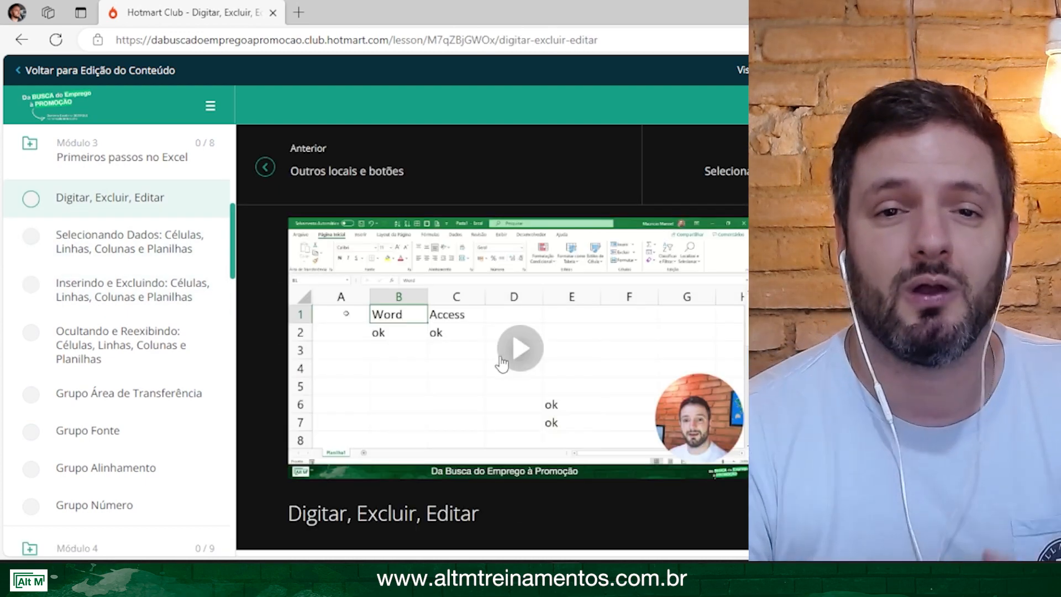
# Step: Play the Digitar, Excluir, Editar lesson video, skip ahead in it, and look over the comments section below
pyautogui.click(518, 348)
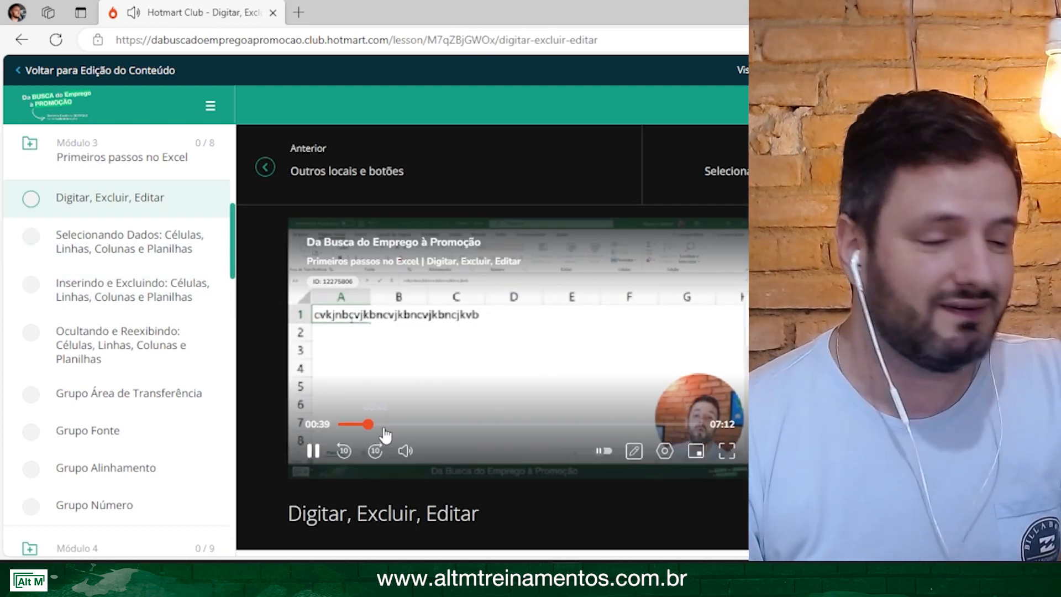
pyautogui.click(401, 425)
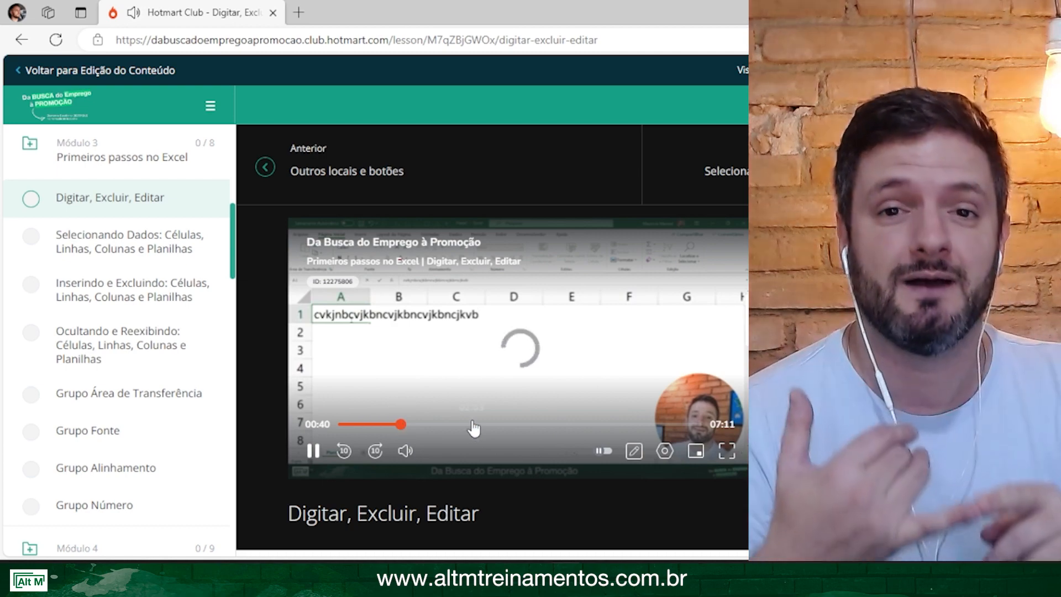
pyautogui.click(474, 425)
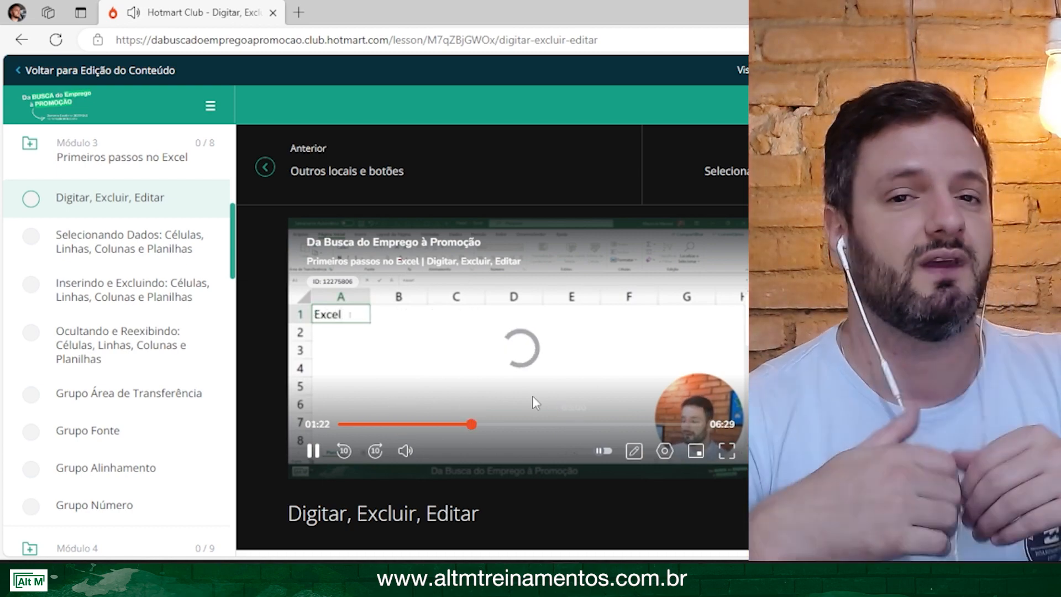
pyautogui.scroll(-5, 562, 314)
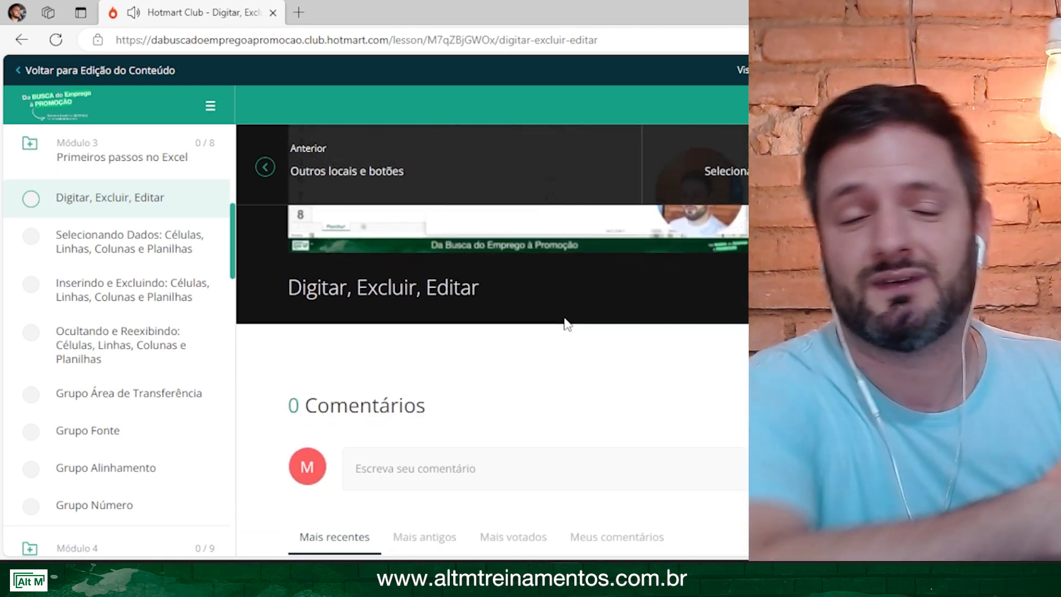
pyautogui.scroll(5, 569, 325)
# Step: Expand Módulo 4, Fórmulas e Funções, and open its Estrutura de Fórmulas e Funções lesson
pyautogui.scroll(-4, 182, 376)
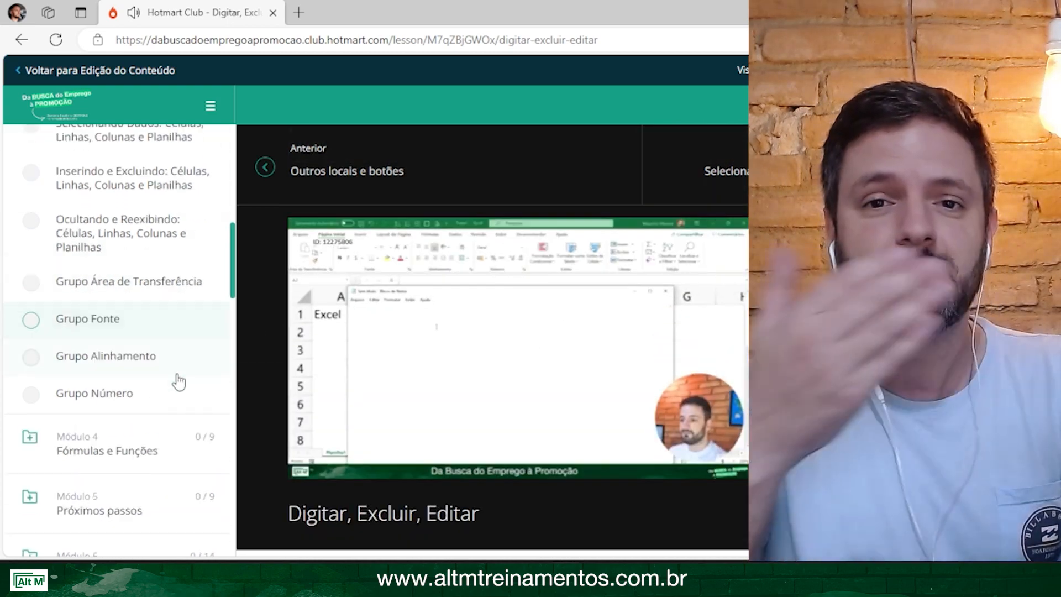
pyautogui.scroll(-1, 127, 390)
pyautogui.click(64, 308)
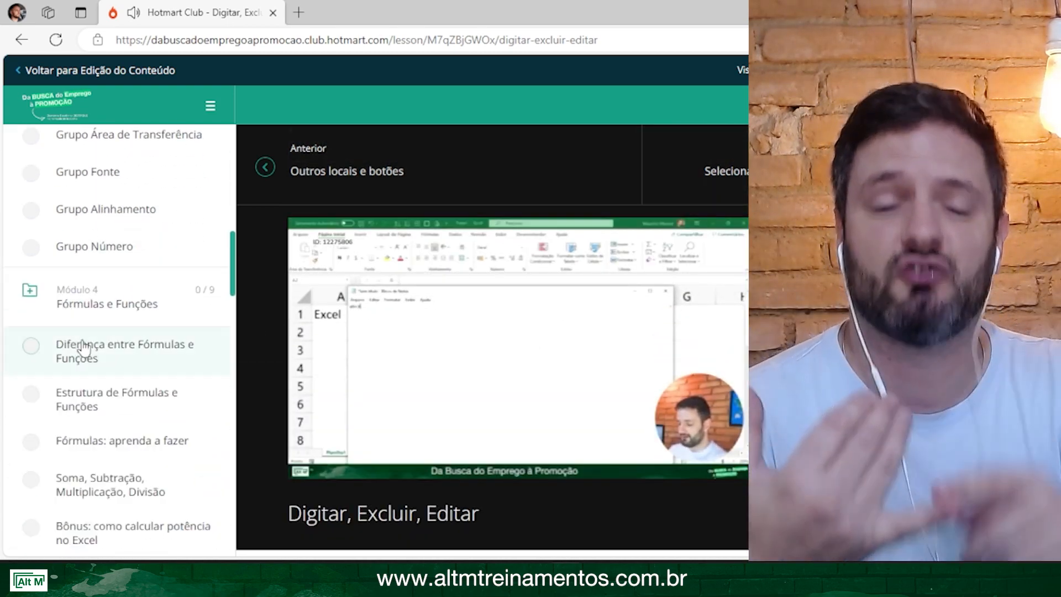
pyautogui.click(124, 400)
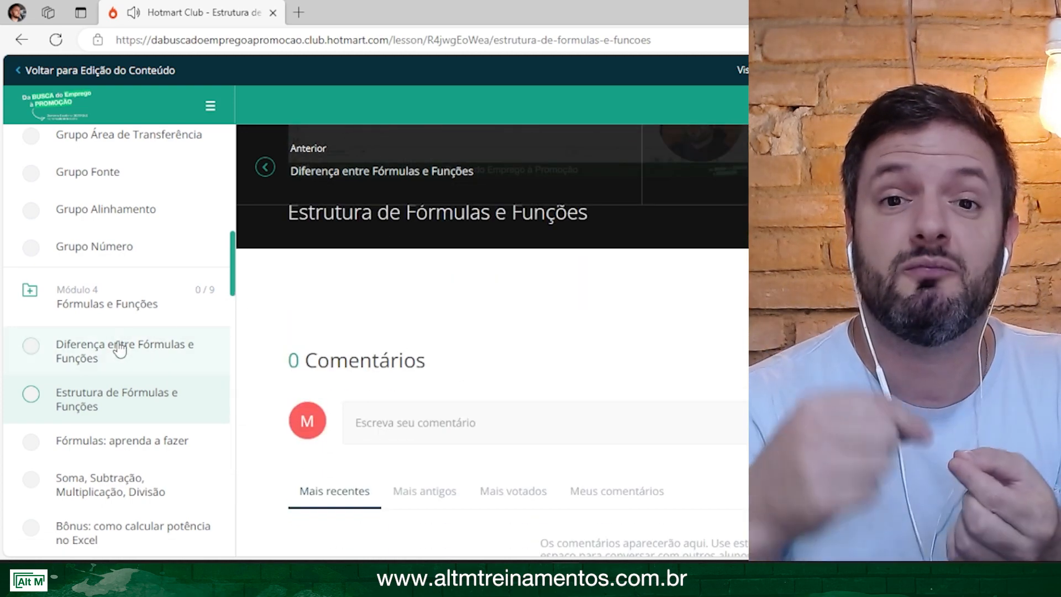
# Step: Open the Diferença entre Fórmulas e Funções lesson in Módulo 4 and look over its comments section
pyautogui.click(118, 350)
pyautogui.scroll(-6, 356, 360)
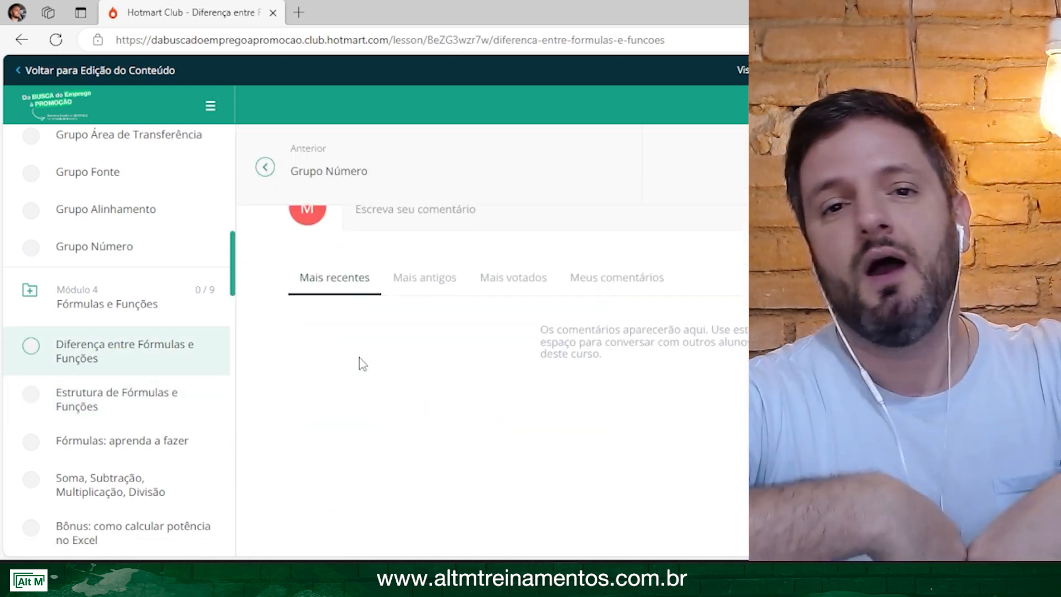
pyautogui.scroll(-10, 138, 387)
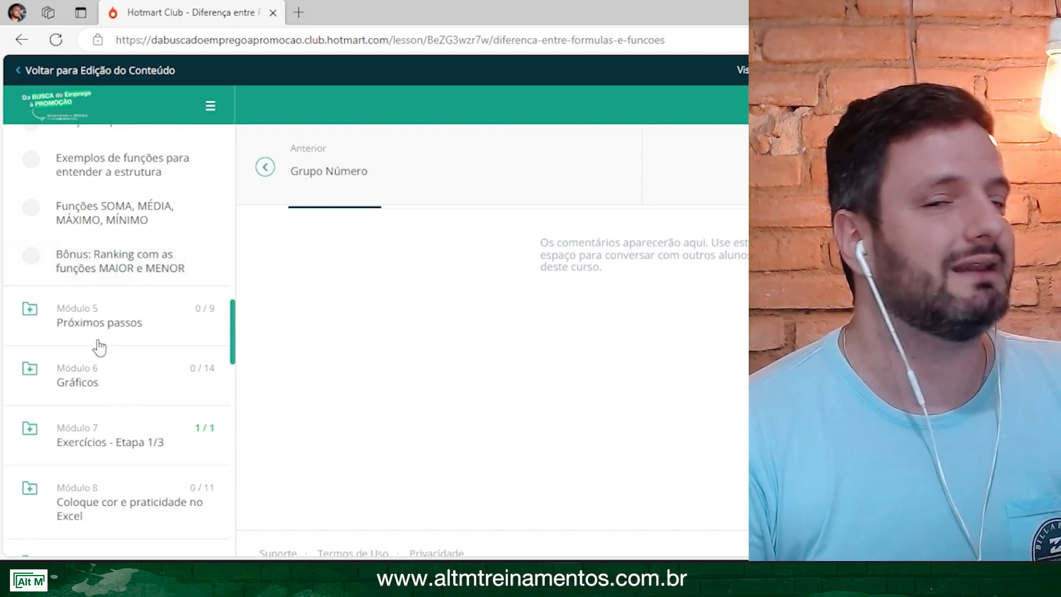
# Step: Expand Módulo 6, Gráficos, open the Aprenda a fazer o seu primeiro gráfico lesson and view its downloadable file
pyautogui.click(88, 365)
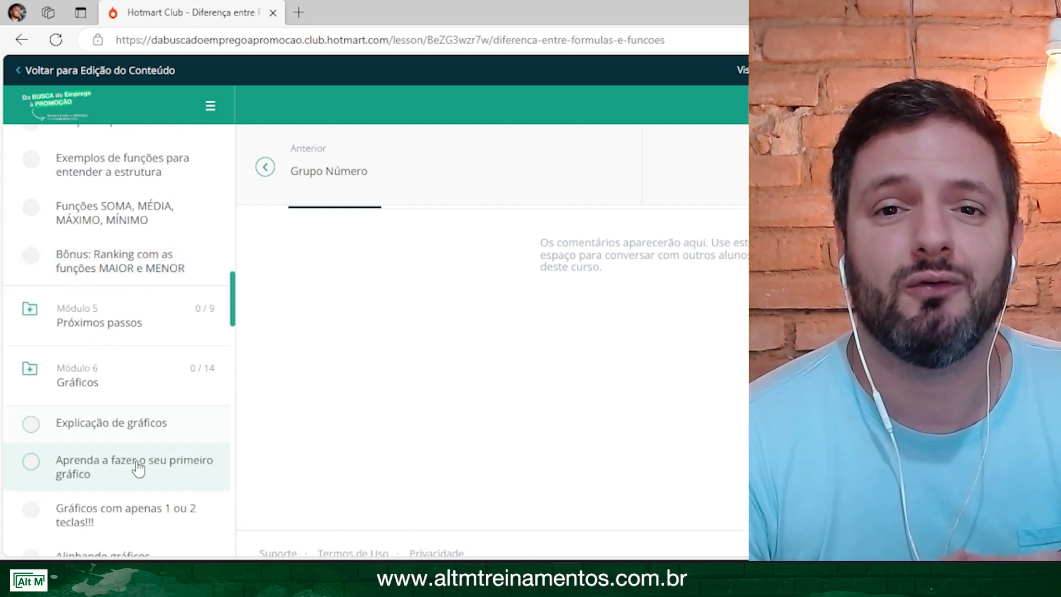
pyautogui.click(130, 470)
pyautogui.scroll(-5, 433, 358)
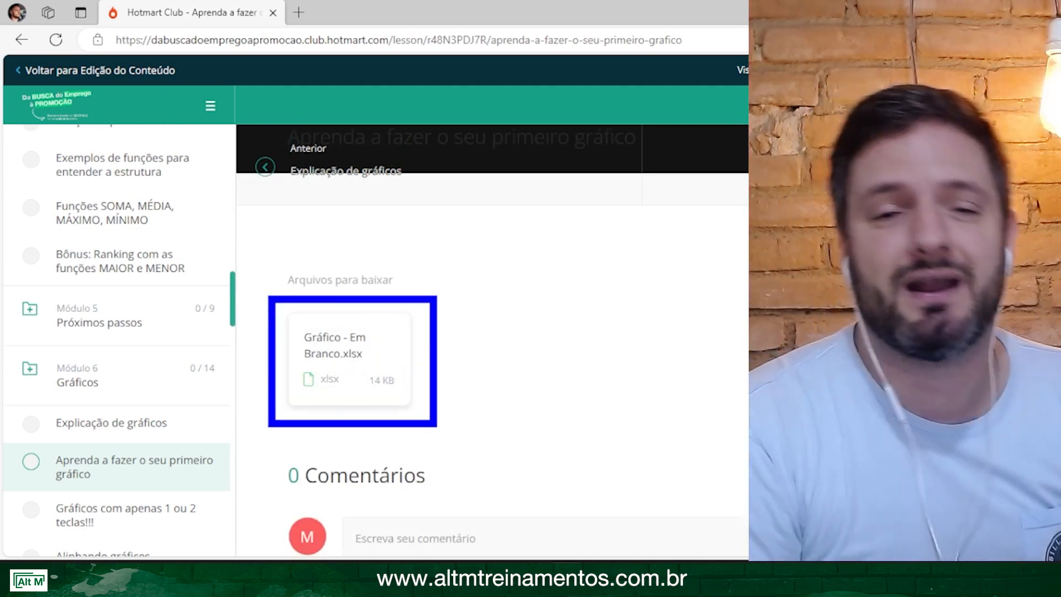
# Step: Expand Módulo 7, Exercícios - Etapa 1/3, open the Hora de testar o seu conhecimento quiz and review its corrected answers
pyautogui.scroll(-8, 120, 394)
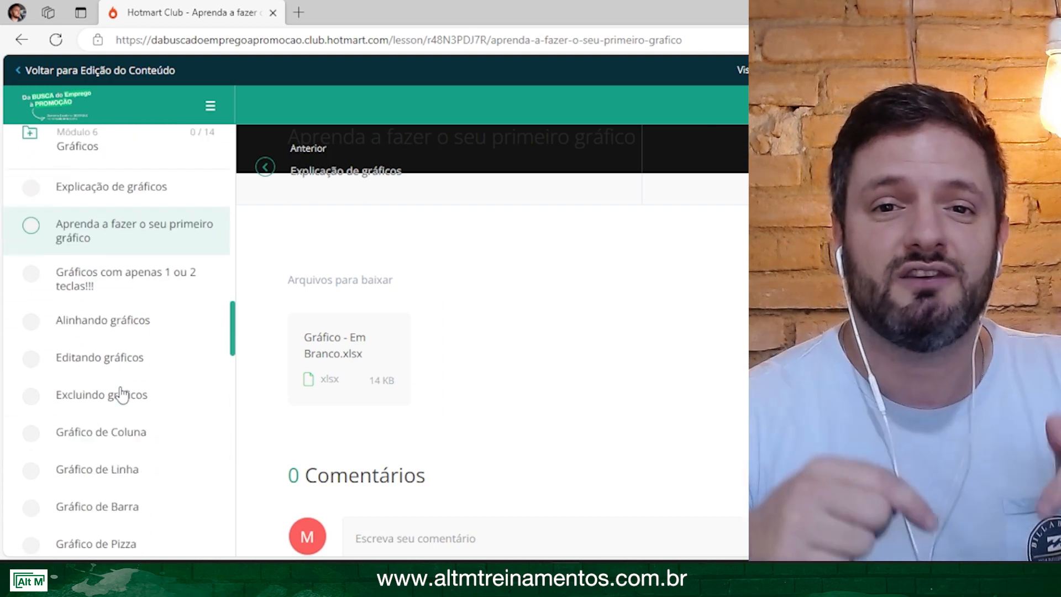
pyautogui.scroll(-3, 121, 394)
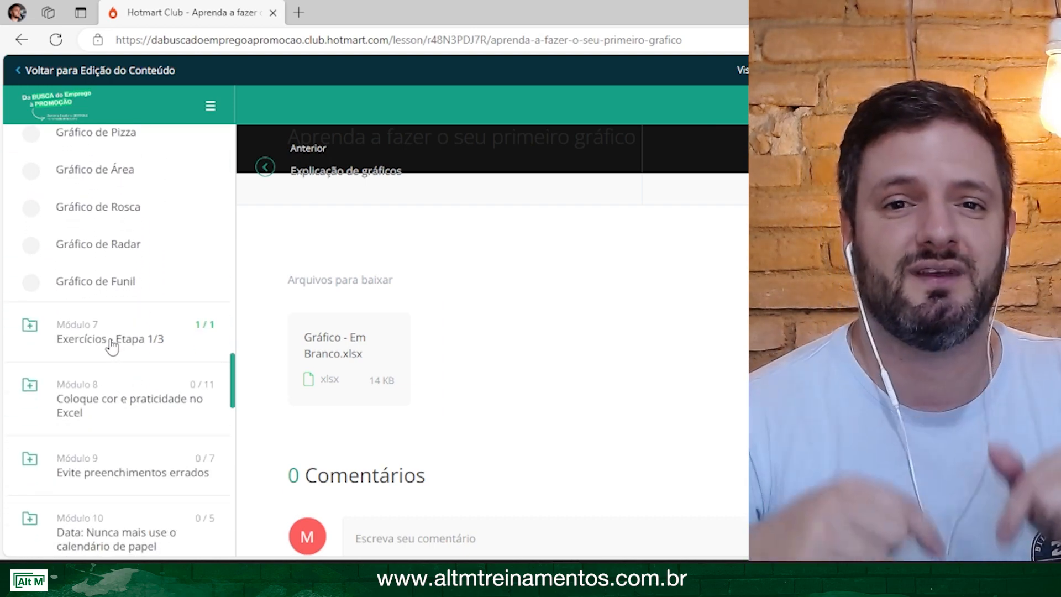
pyautogui.click(108, 343)
pyautogui.click(68, 334)
pyautogui.click(111, 353)
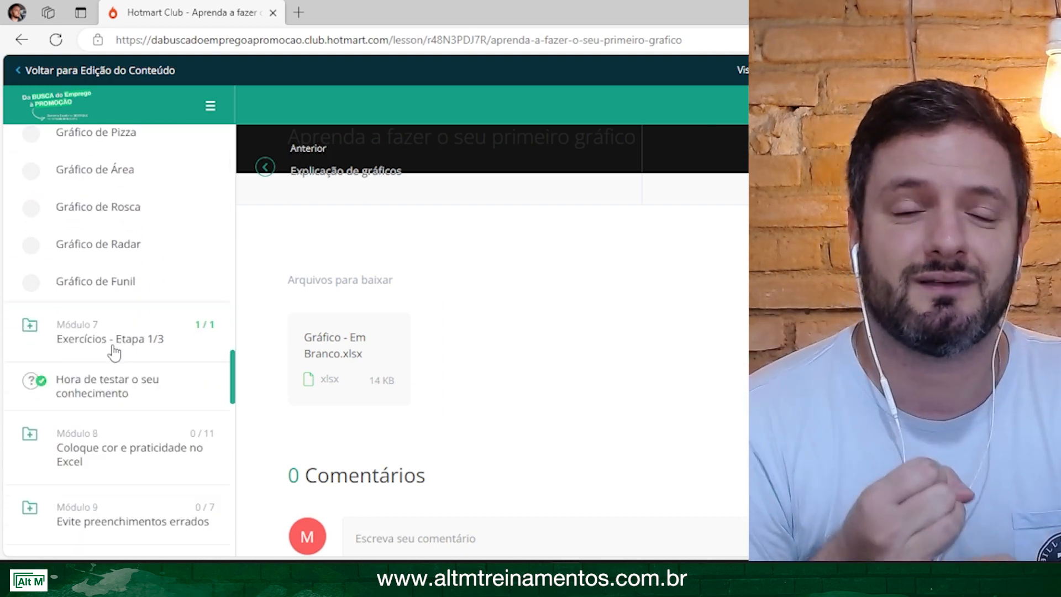
pyautogui.click(108, 381)
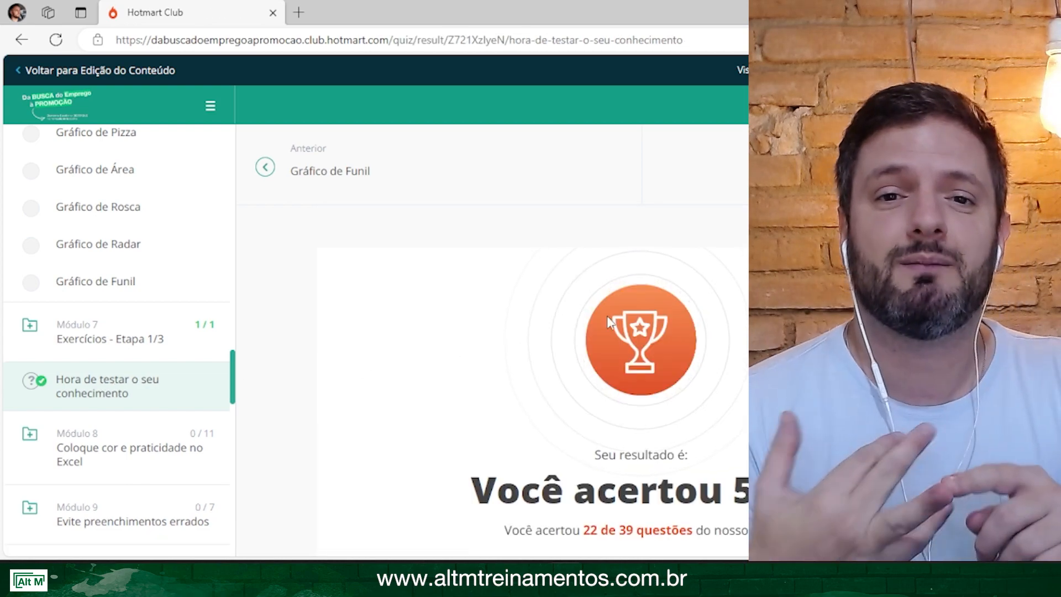
pyautogui.scroll(-10, 610, 317)
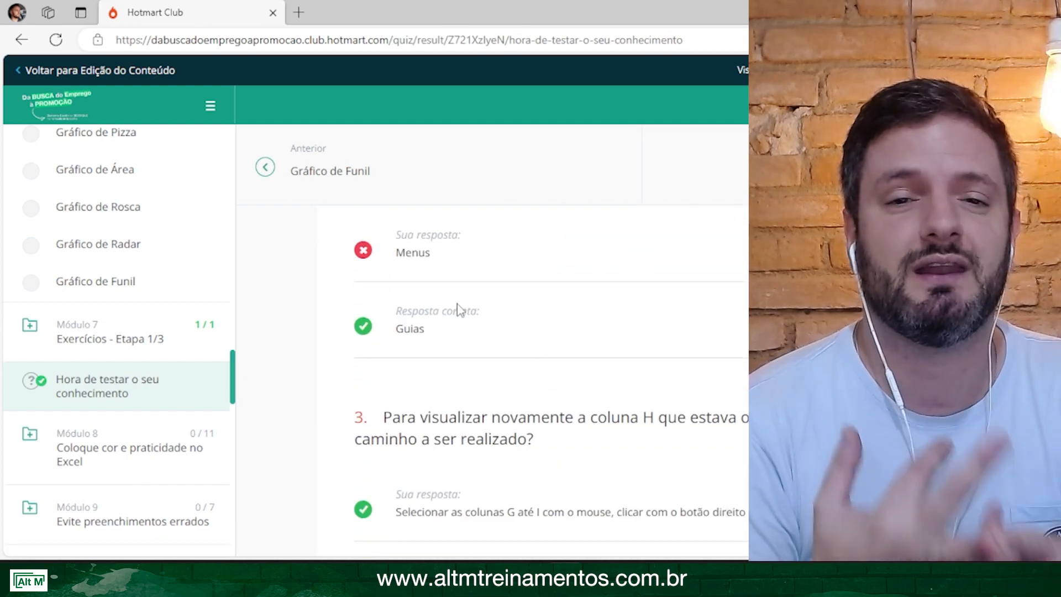
pyautogui.scroll(-12, 457, 309)
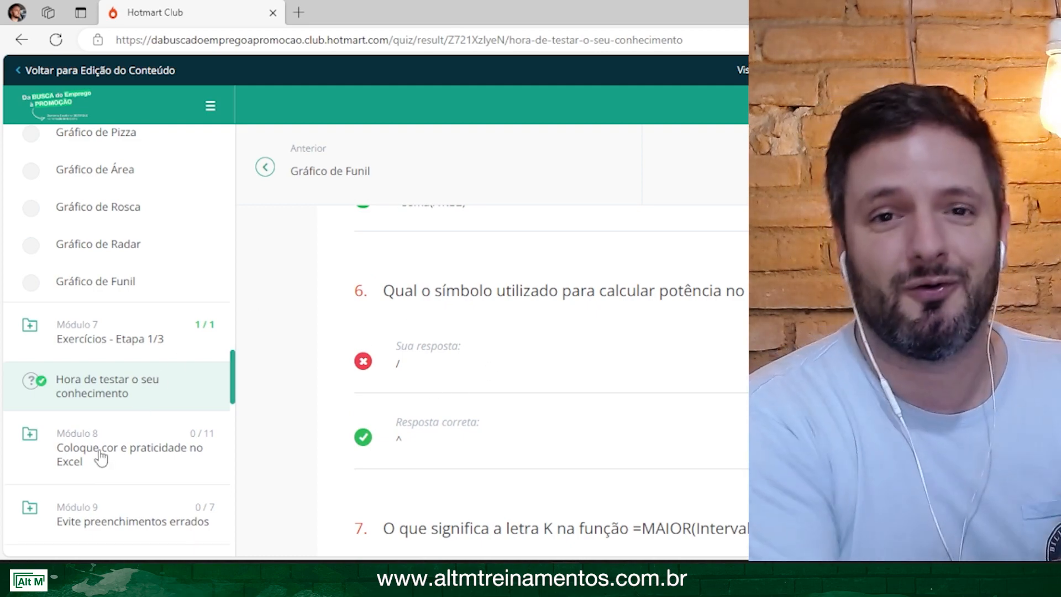
# Step: Expand Módulo 8, open the Conheça o recurso Formatar como Tabela lesson and mark out its downloadable files
pyautogui.click(95, 462)
pyautogui.scroll(-5, 135, 442)
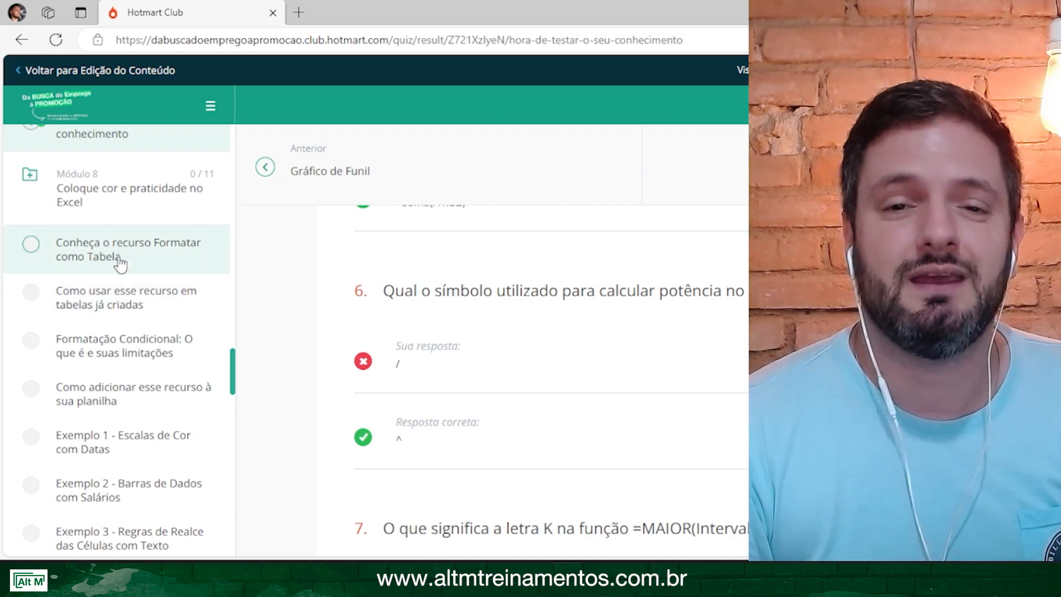
pyautogui.click(118, 252)
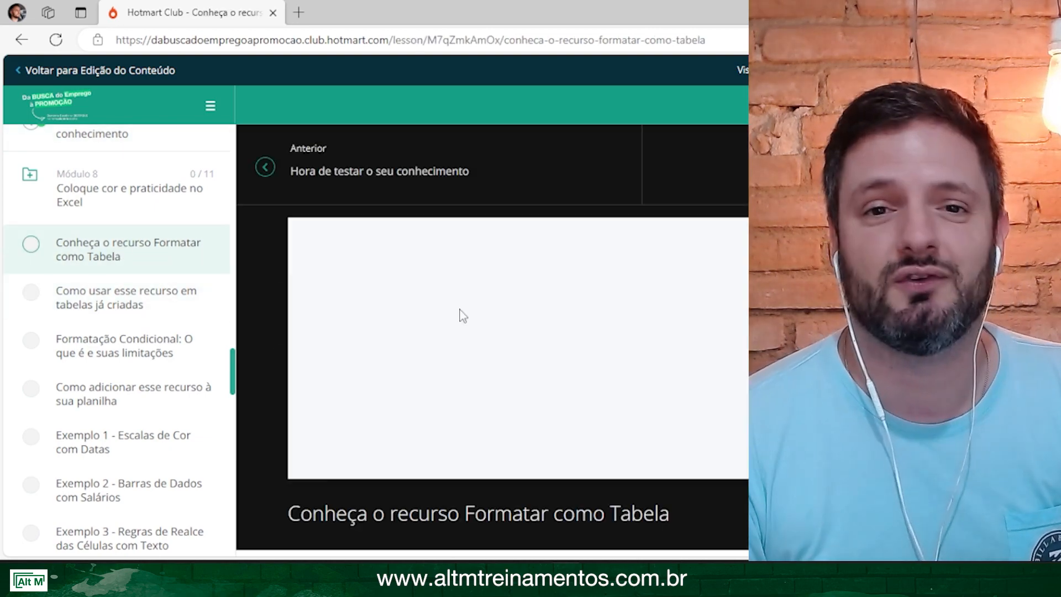
pyautogui.scroll(-5, 464, 379)
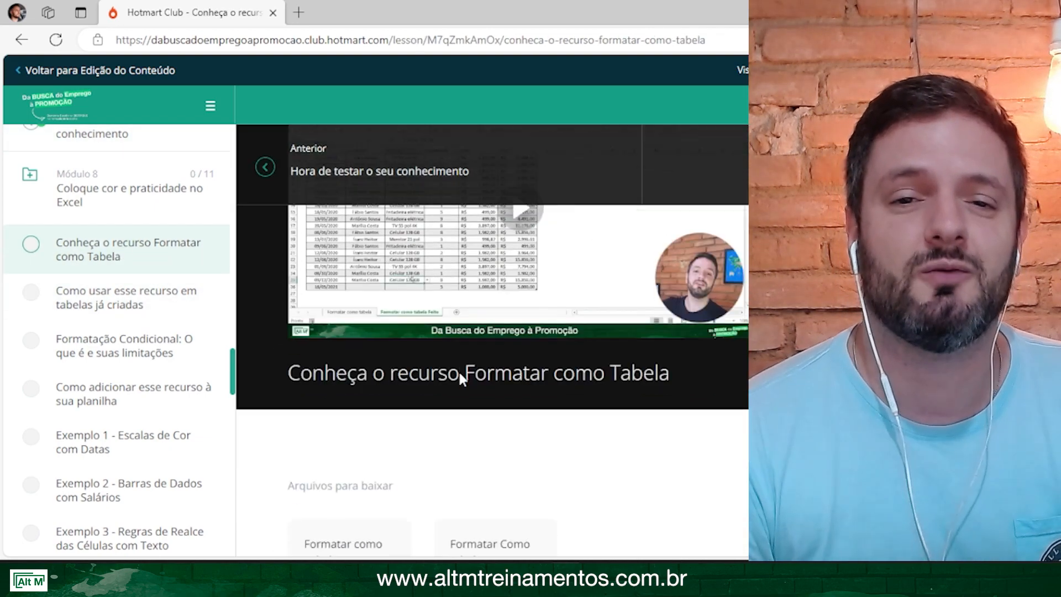
pyautogui.scroll(-1, 464, 379)
pyautogui.hotkey('ctrl', '2')
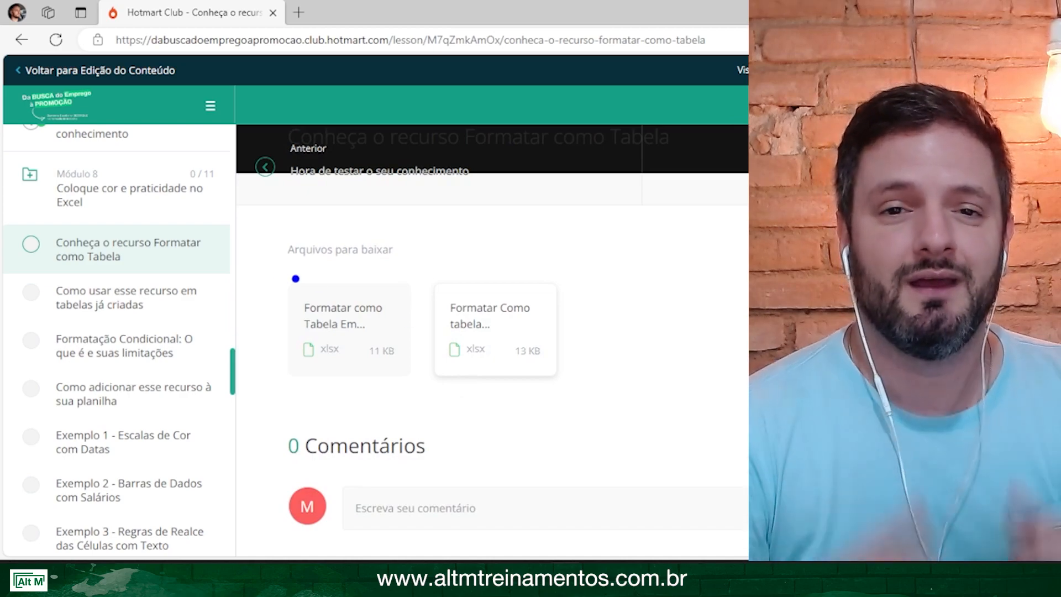
pyautogui.moveTo(267, 269); pyautogui.dragTo(343, 303)
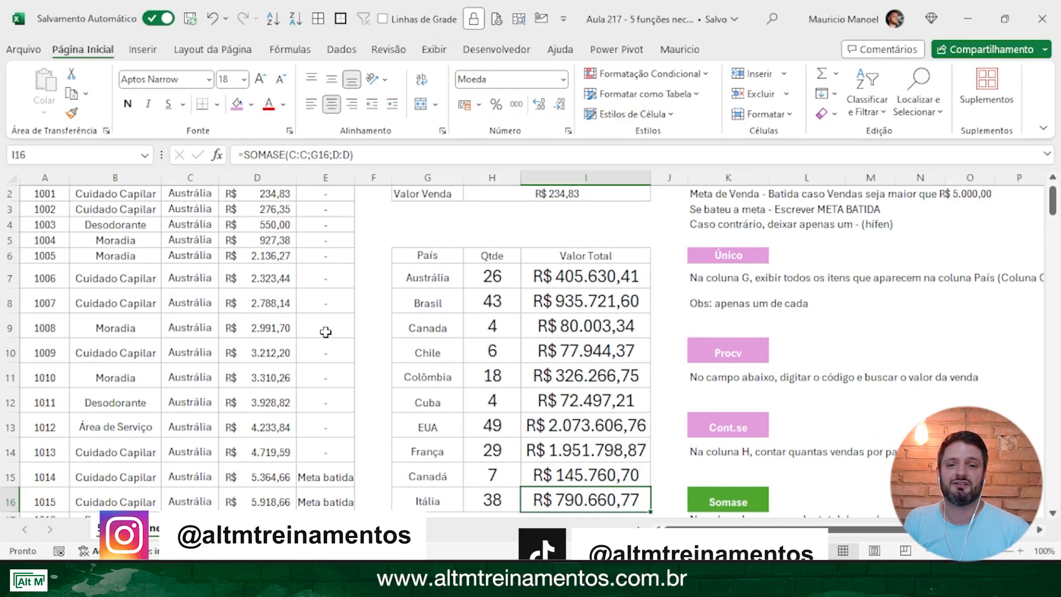